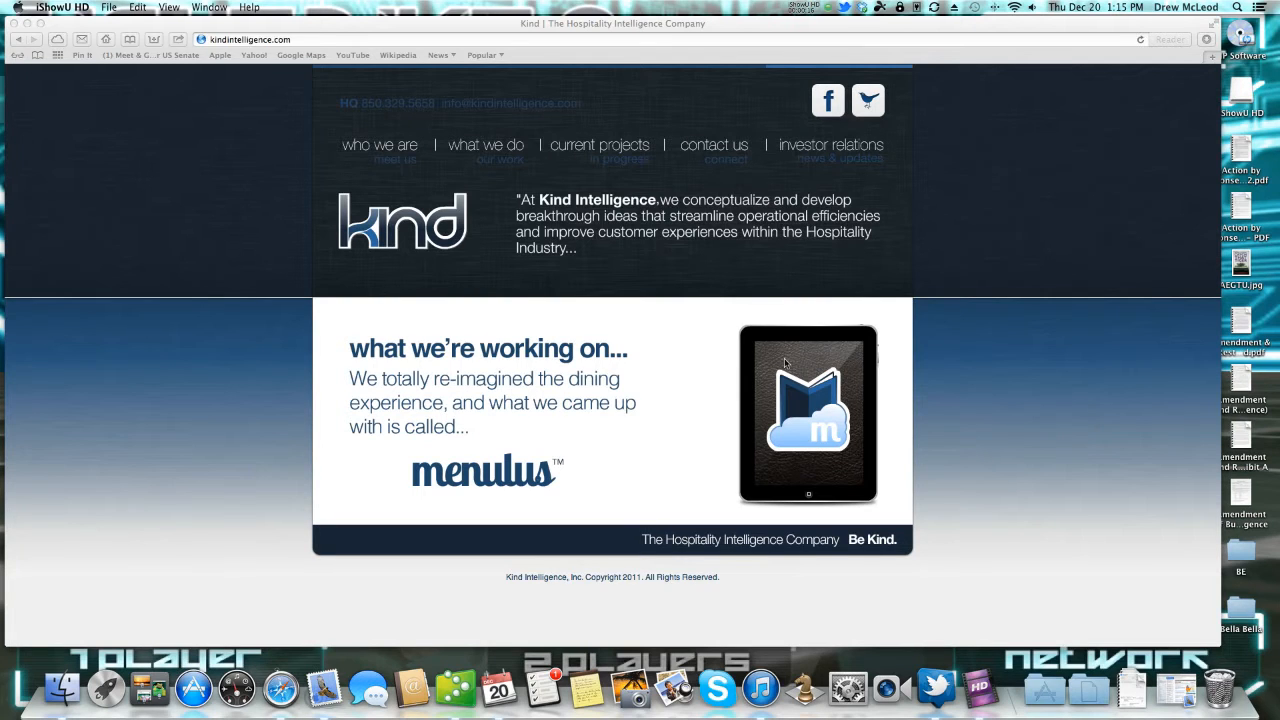
# Bring the Safari window forward with its address bar ready for a new web address.
pyautogui.click(300, 40)
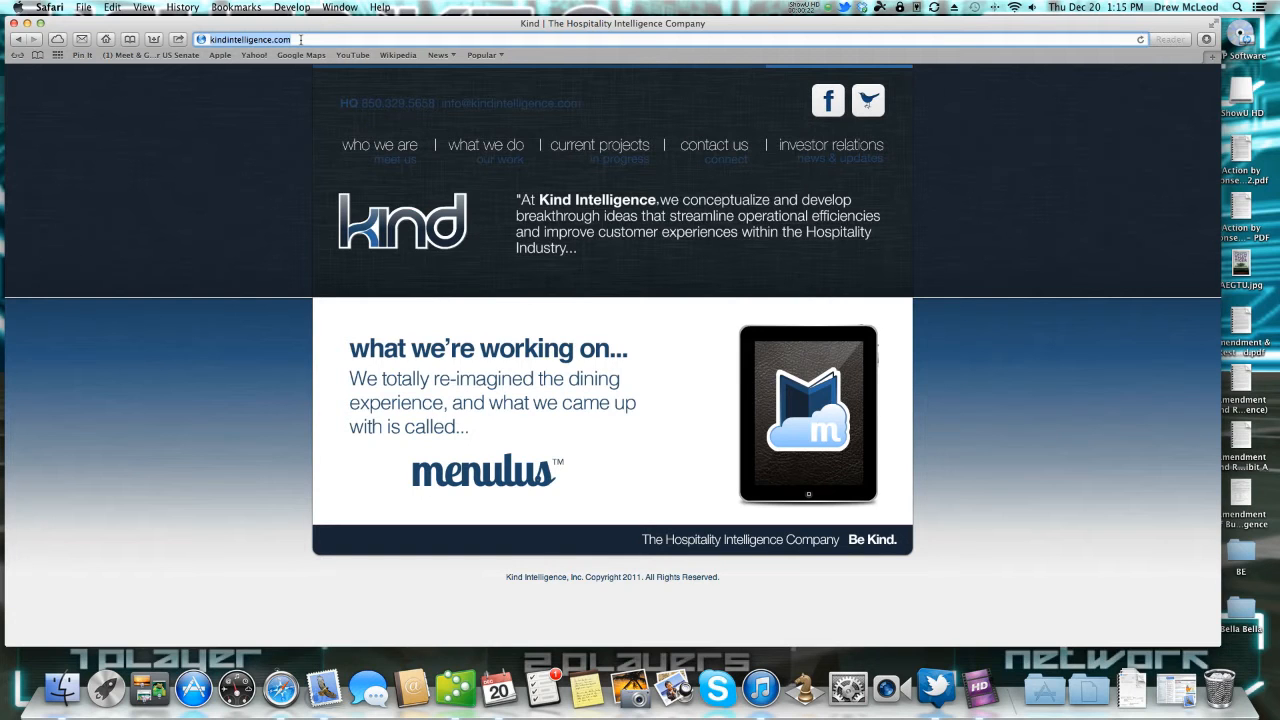
# Load menulus.com and go to the Share Your Menu sign-up page.
pyautogui.write('menulus.com')
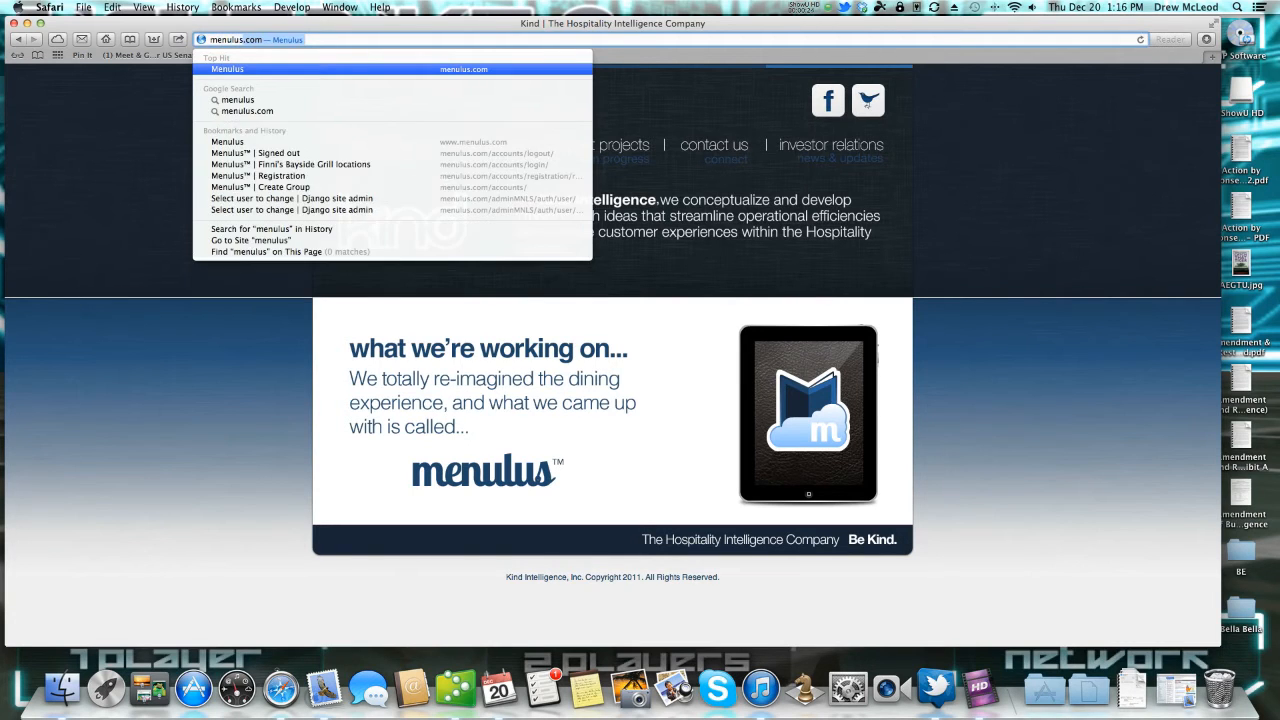
pyautogui.press('Return')
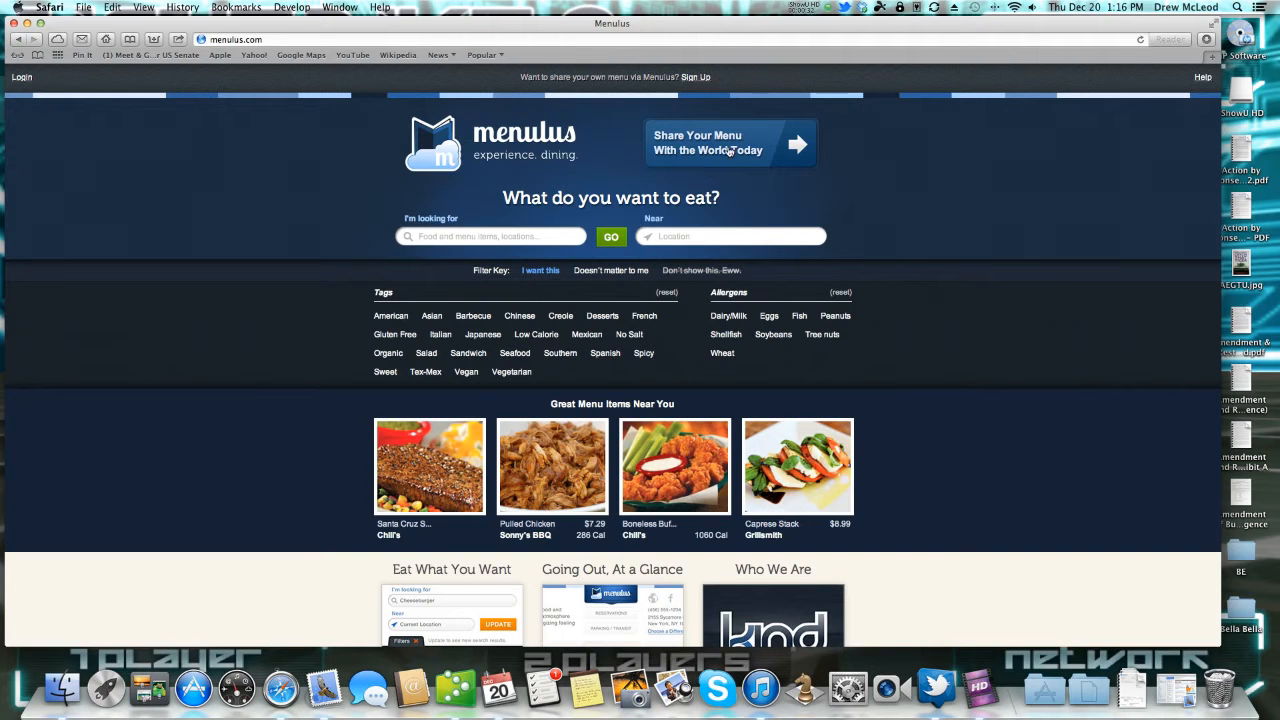
pyautogui.click(728, 150)
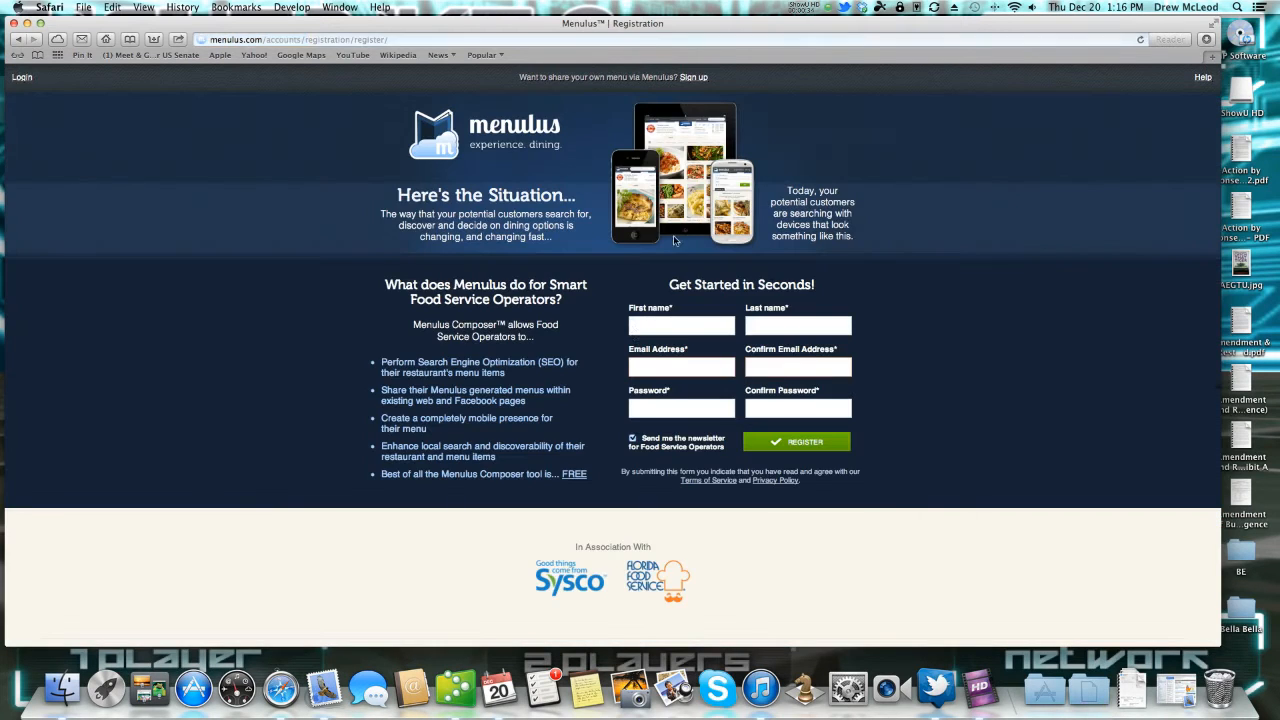
# Fill in the registrant's first and last name, e-mail with confirmation and password, then submit Register.
pyautogui.click(680, 325)
pyautogui.press('Tab')
pyautogui.press('Tab')
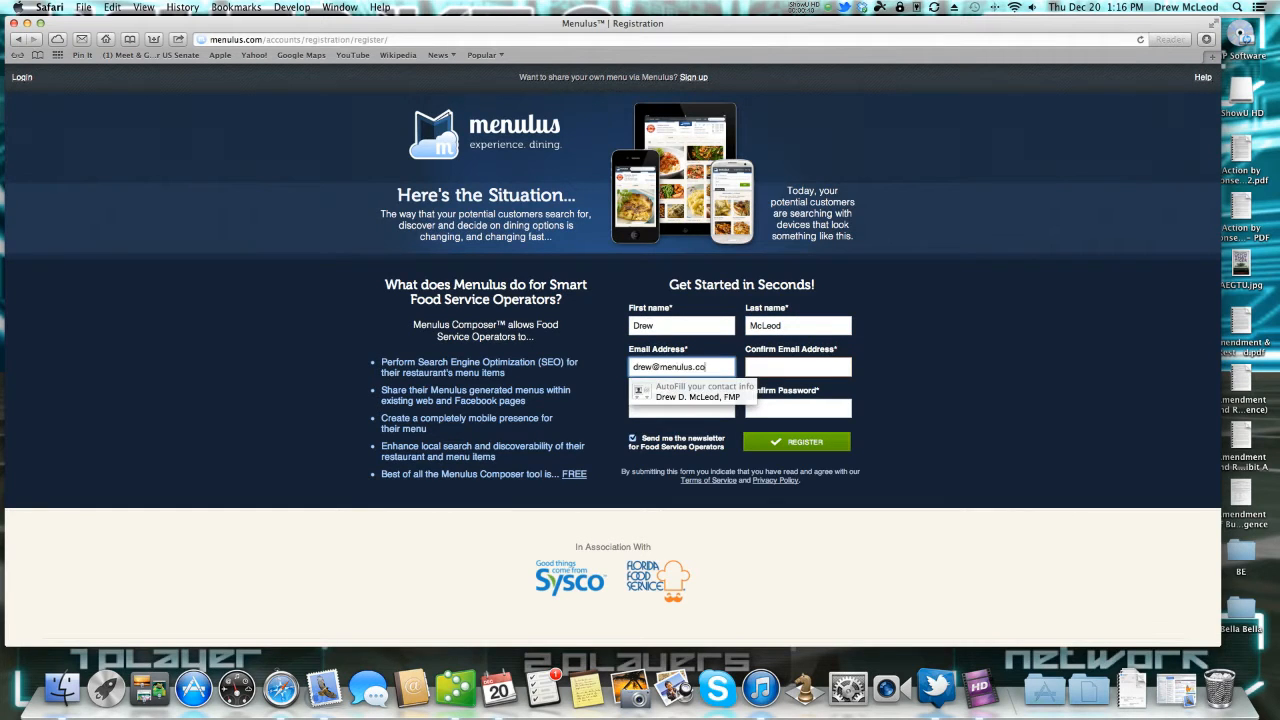
pyautogui.press('Tab')
pyautogui.press('Tab')
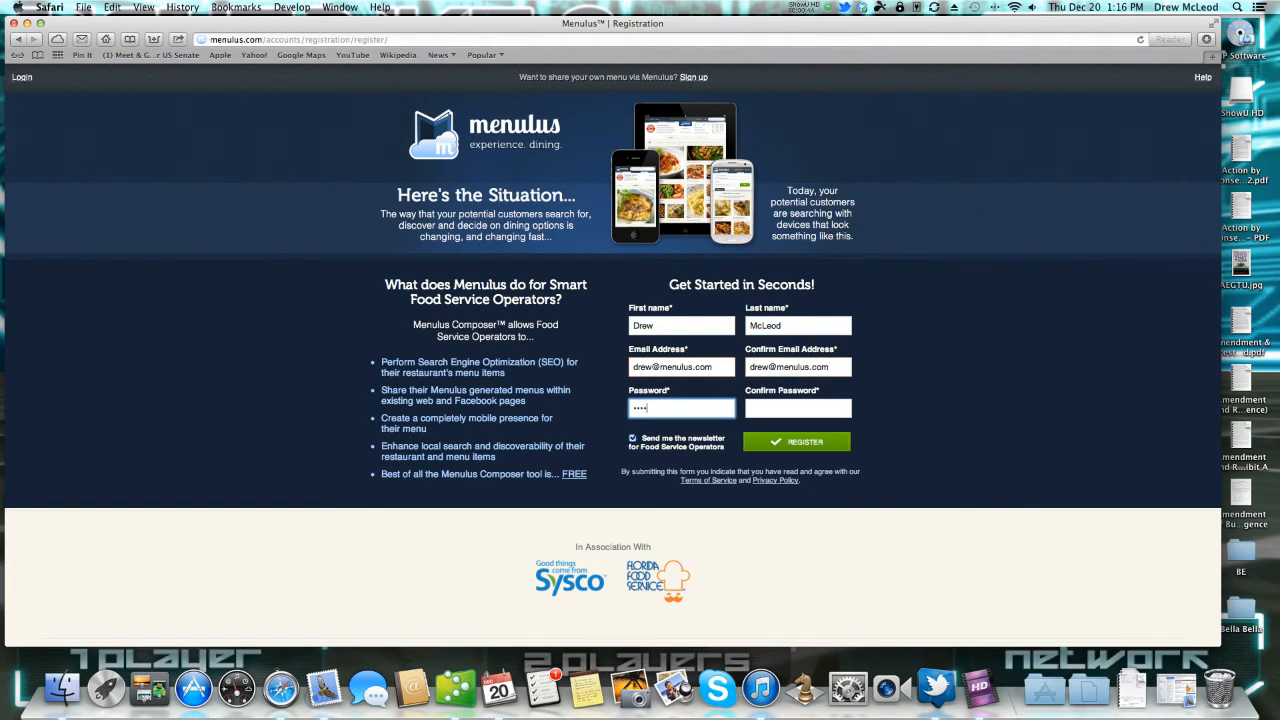
pyautogui.press('Tab')
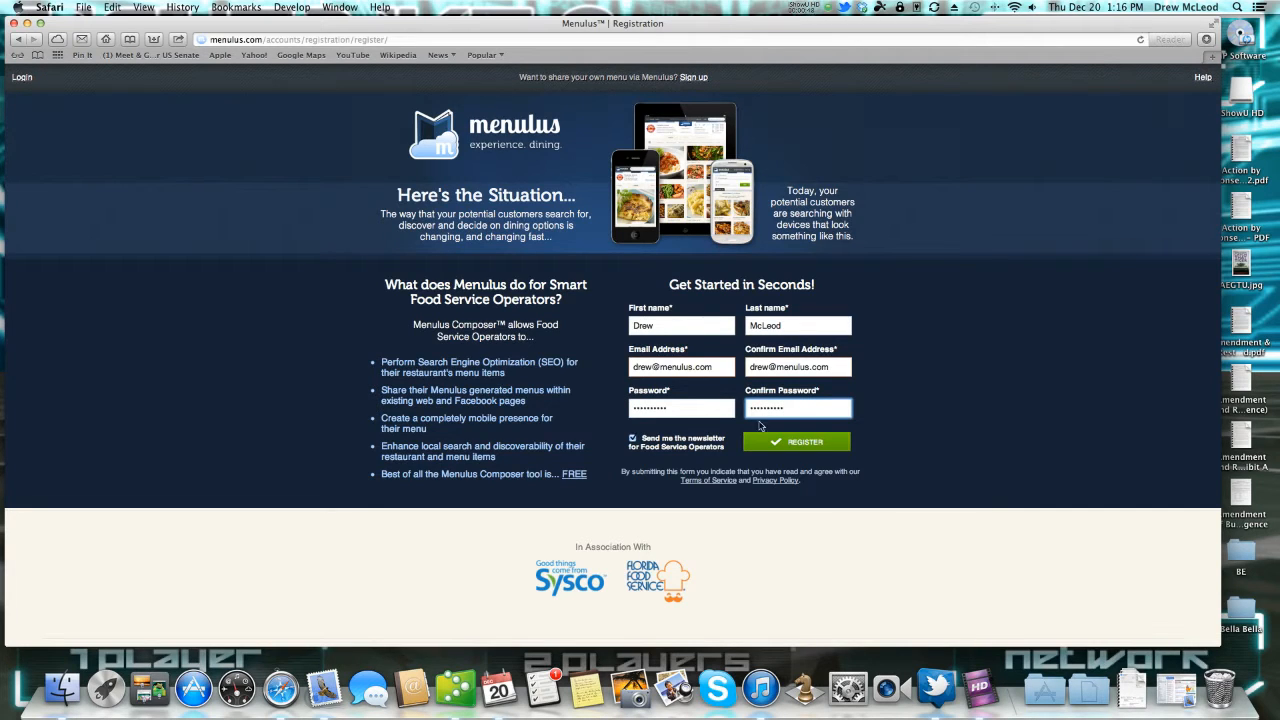
pyautogui.click(809, 450)
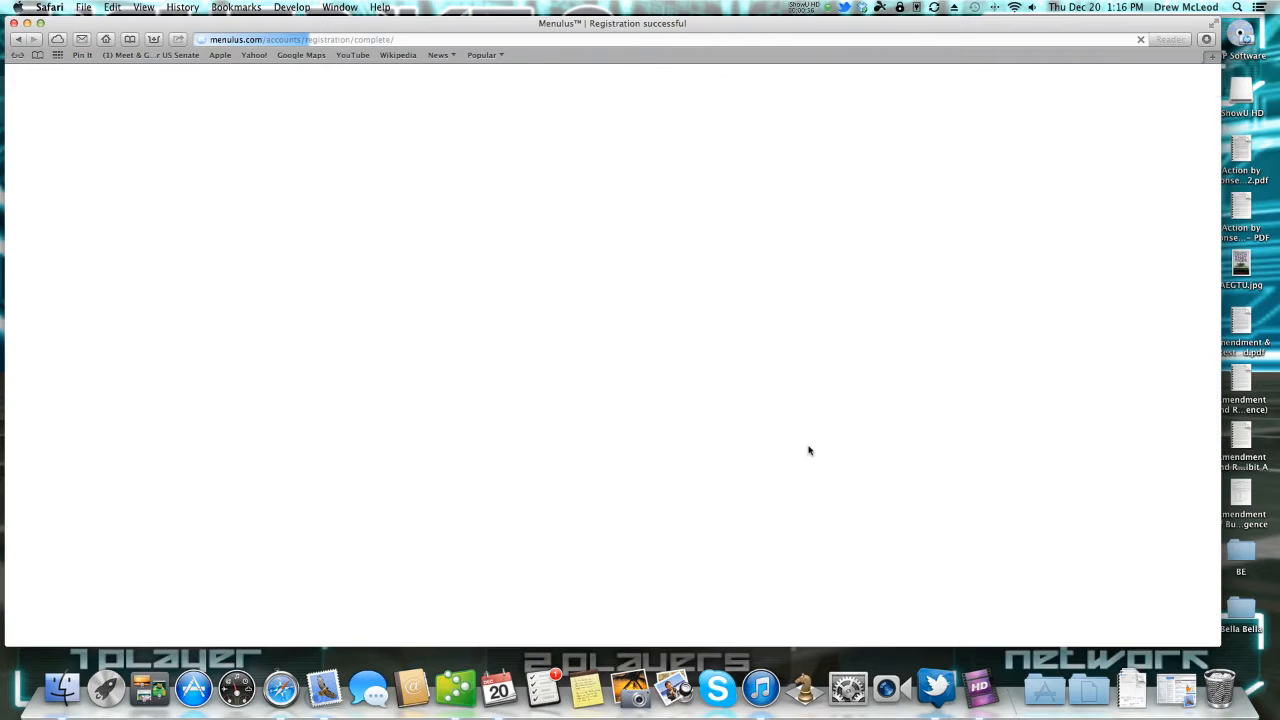
# Open the newest Menulus activation email in Mail and follow its activation link.
pyautogui.click(322, 688)
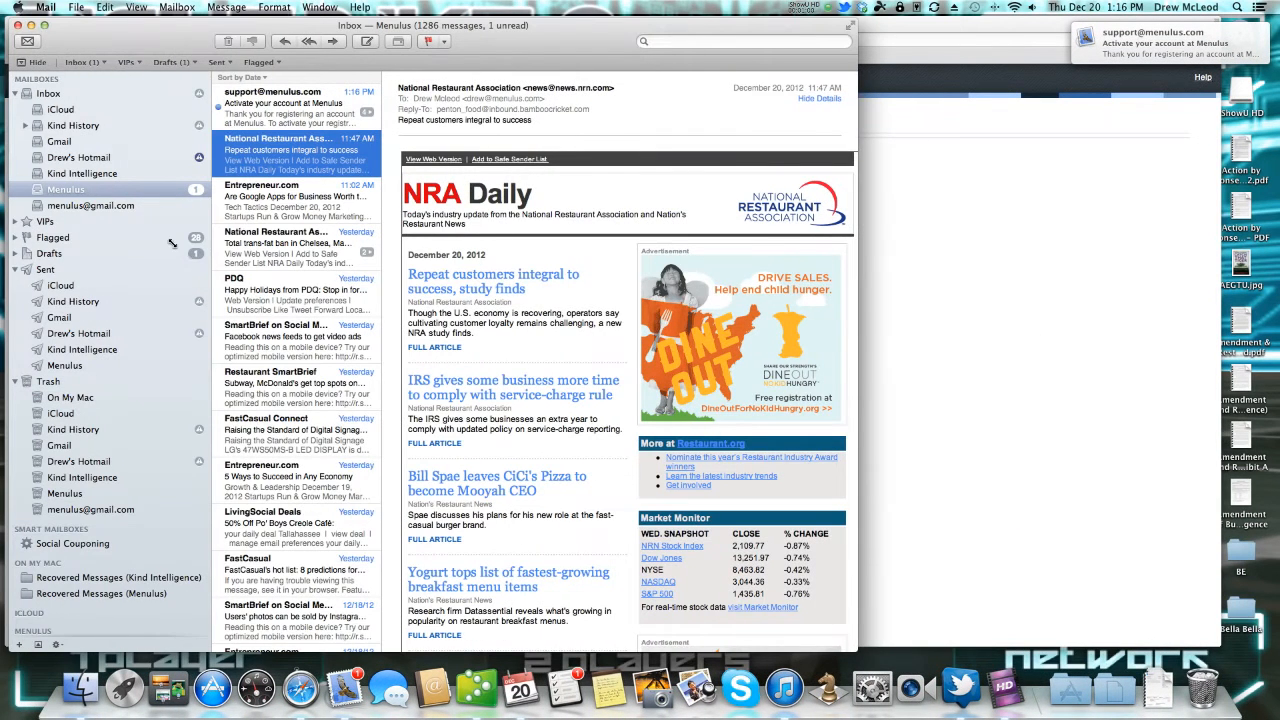
pyautogui.click(297, 108)
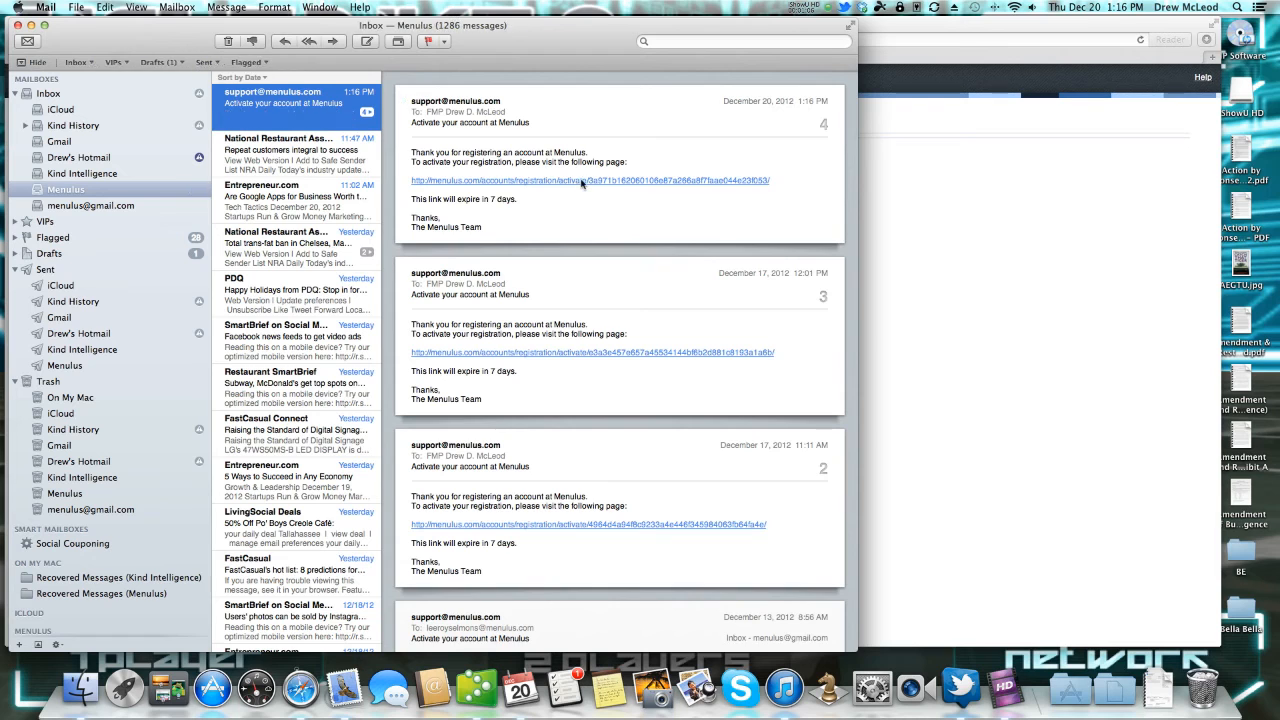
pyautogui.click(581, 181)
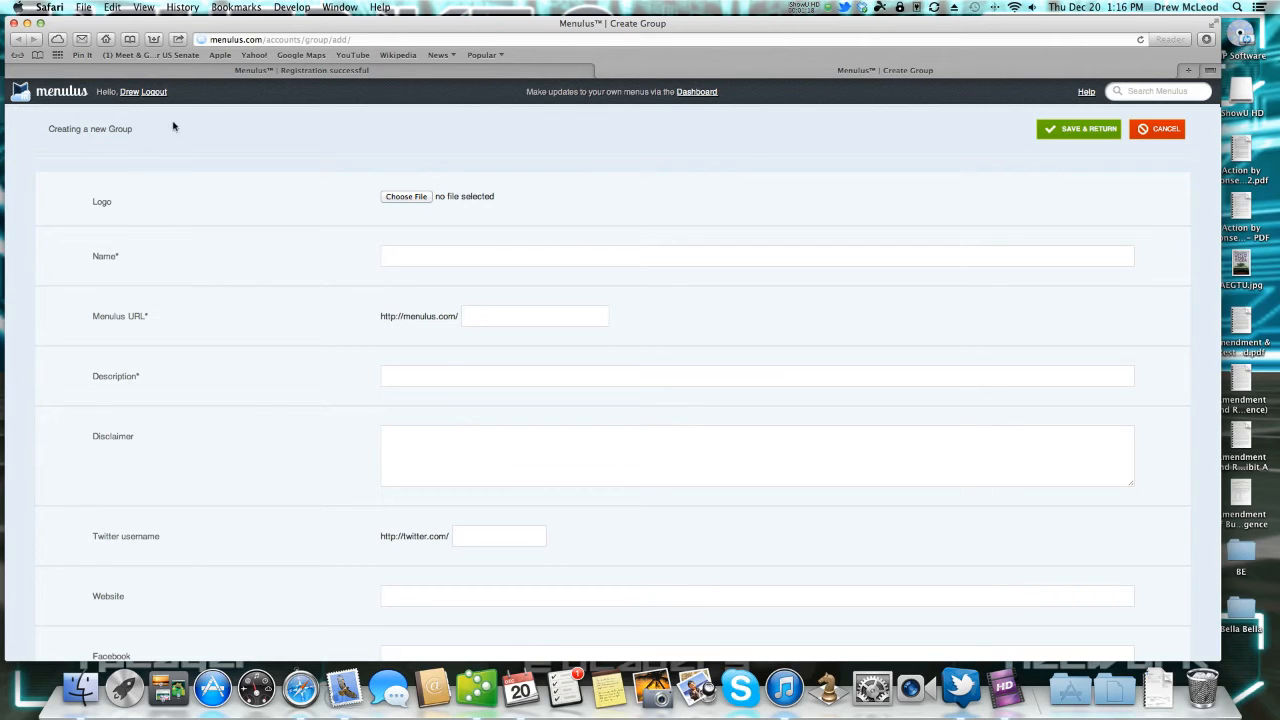
# Attach finnis_new_logo.png from the Desktop as the new group's logo.
pyautogui.click(399, 198)
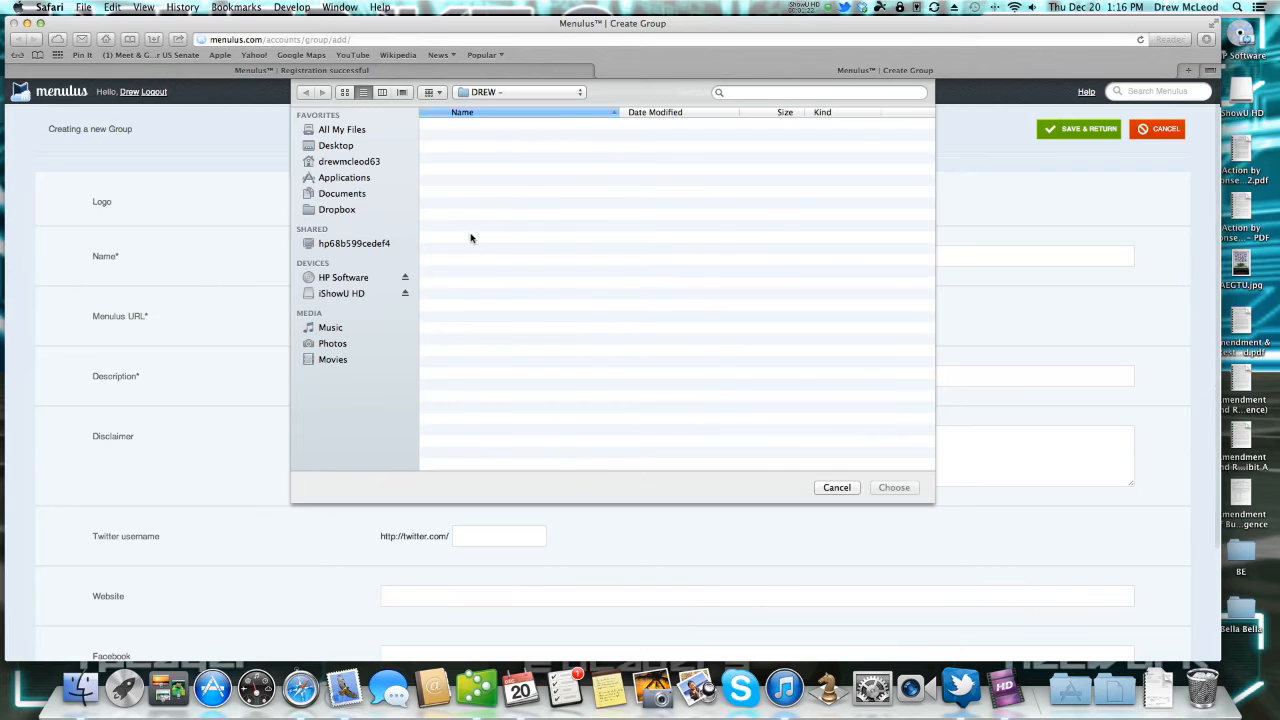
pyautogui.click(340, 147)
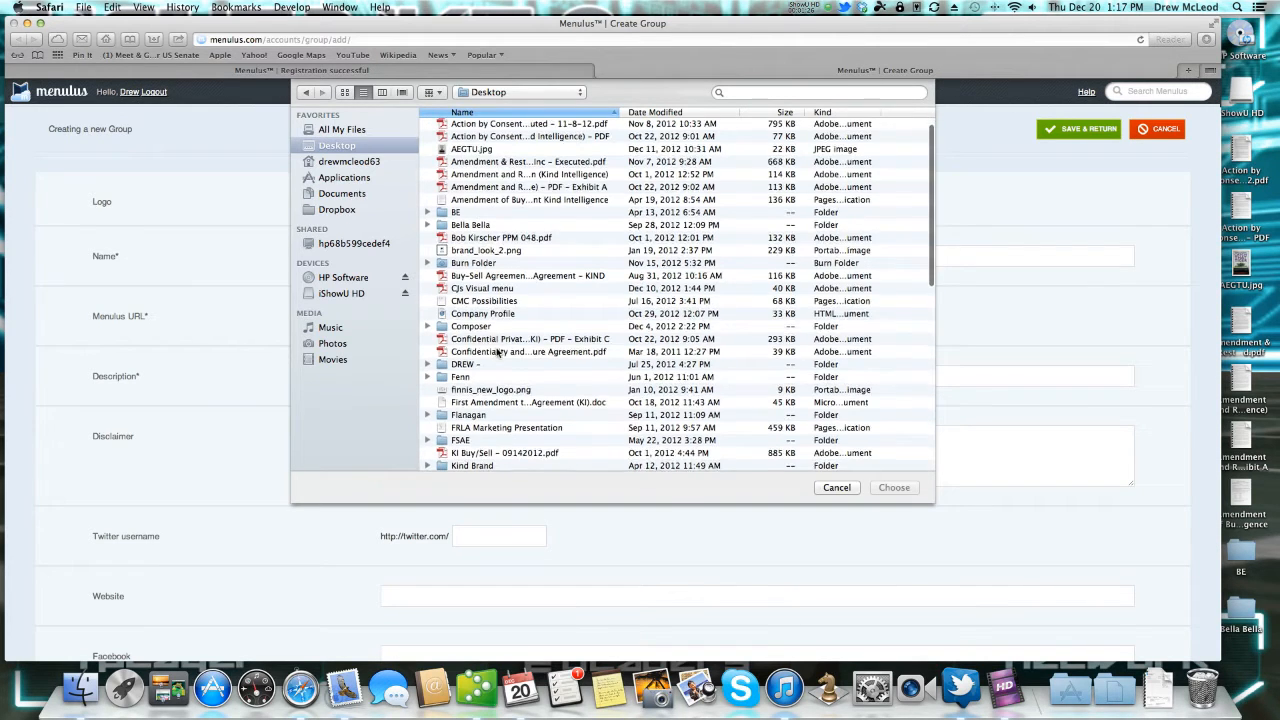
pyautogui.scroll(-1, 497, 355)
pyautogui.click(500, 378)
pyautogui.click(894, 487)
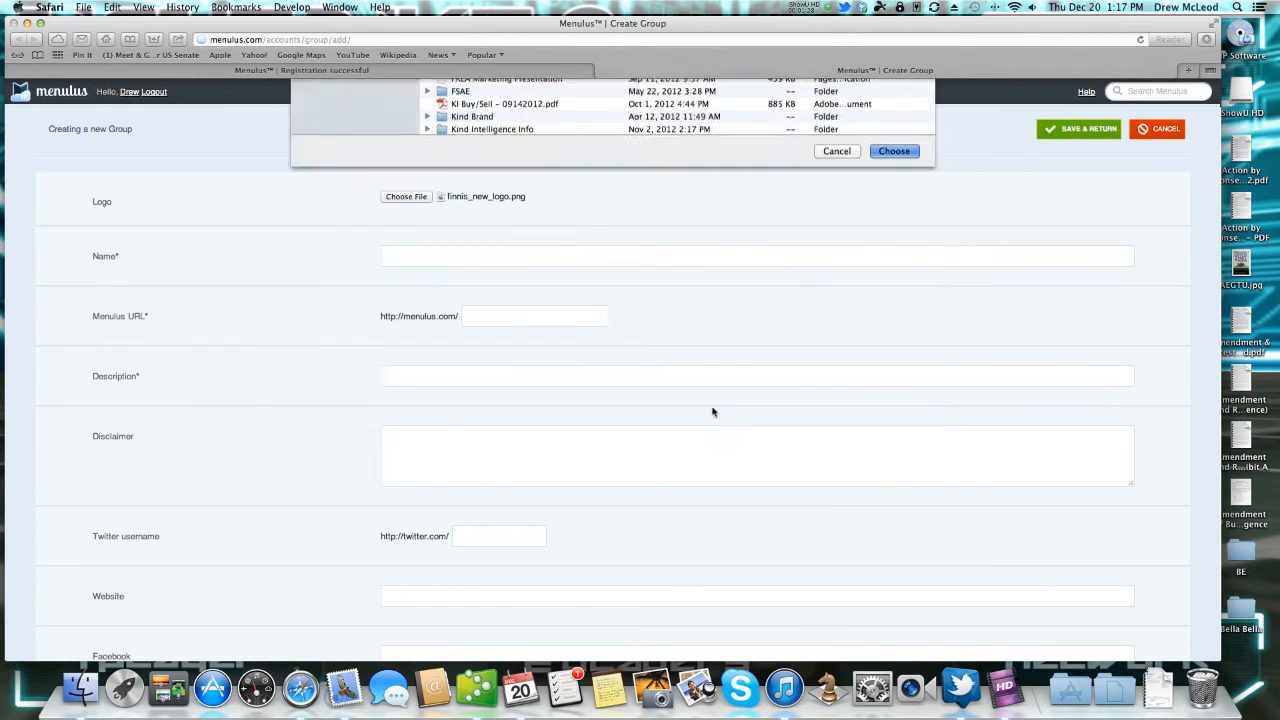
pyautogui.click(443, 261)
# Name the group Finni's Bayside Grill, add a seafood description and the 18% gratuity disclaimer for parties of 6+.
pyautogui.write("Finni's Bayside Grill")
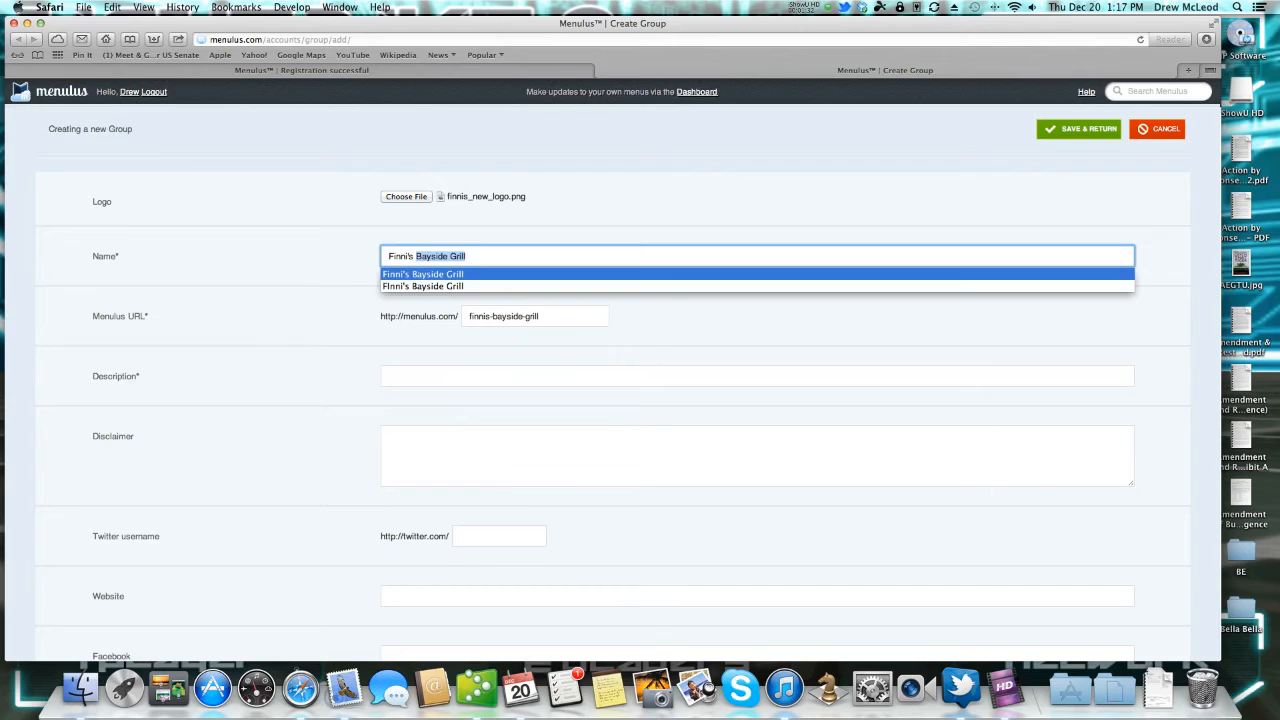
pyautogui.press('Tab')
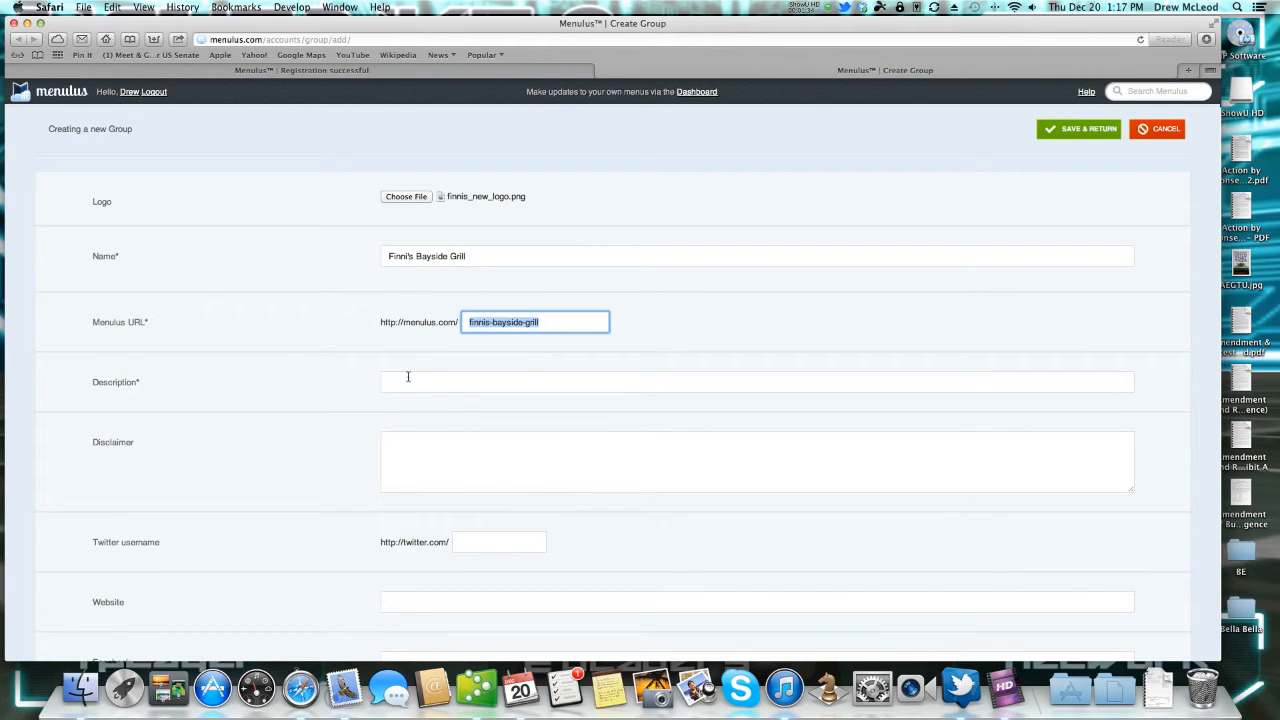
pyautogui.click(526, 373)
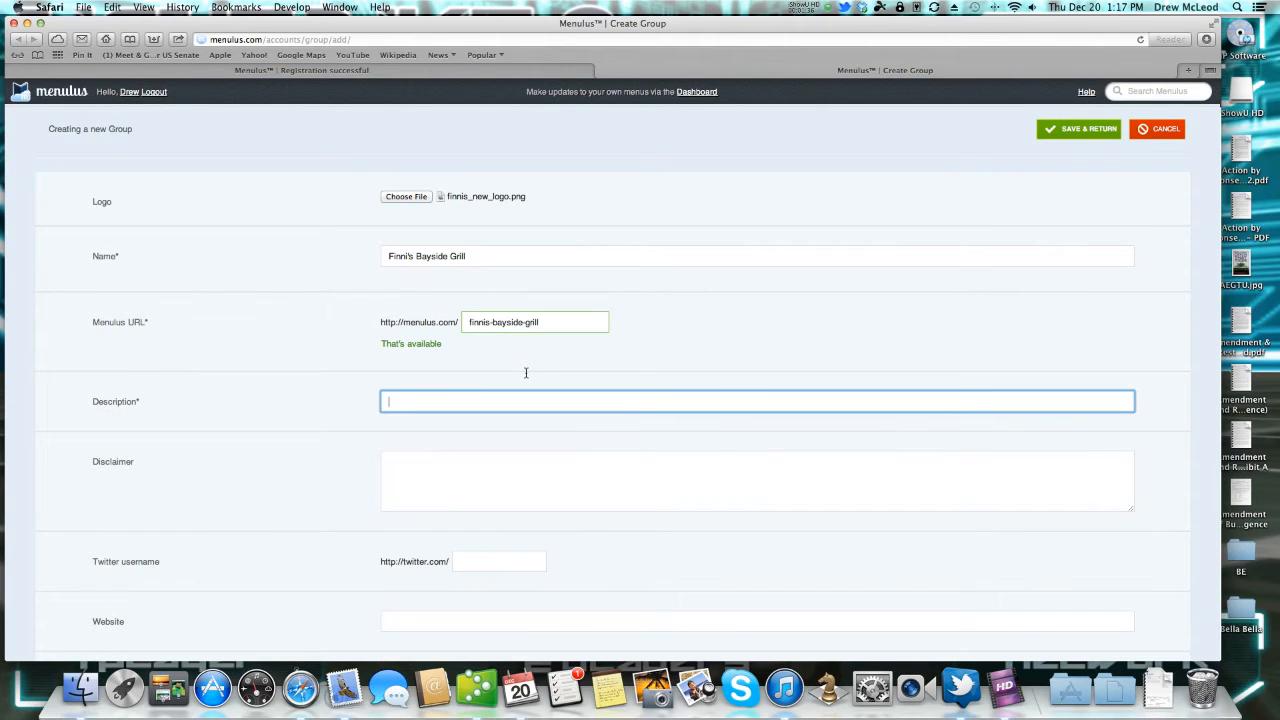
pyautogui.write('Best seafoo')
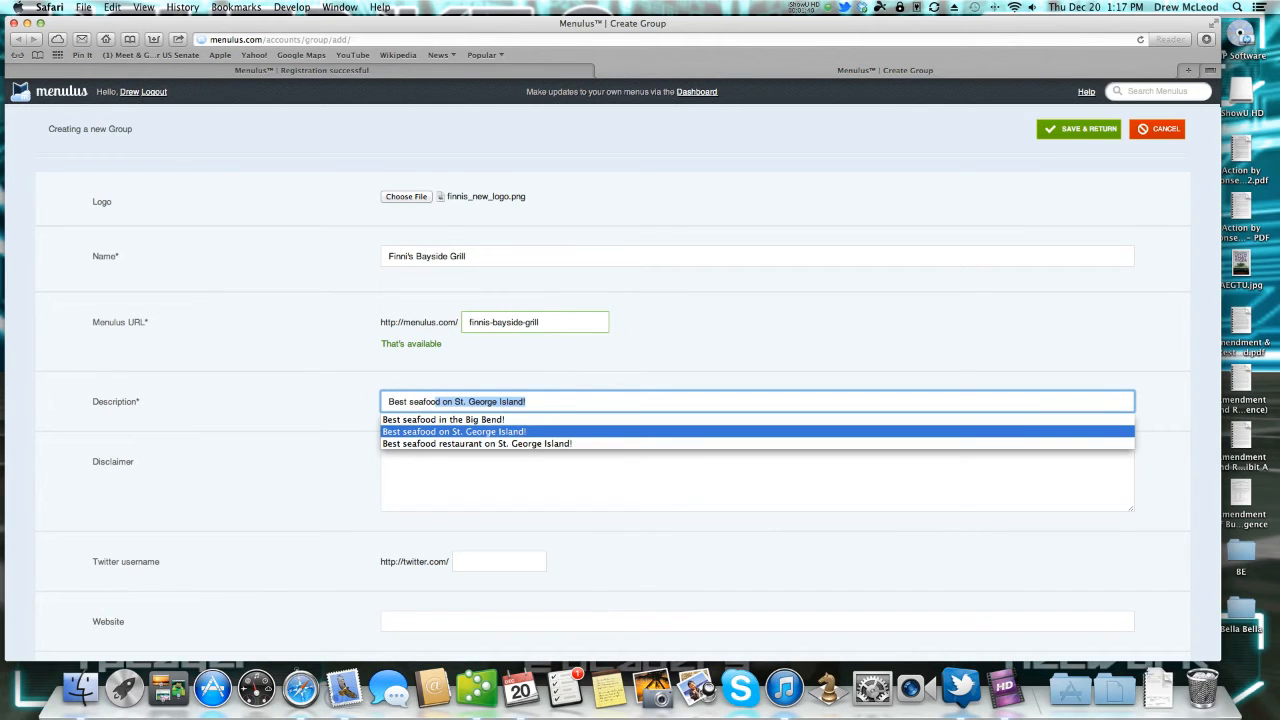
pyautogui.press('Tab')
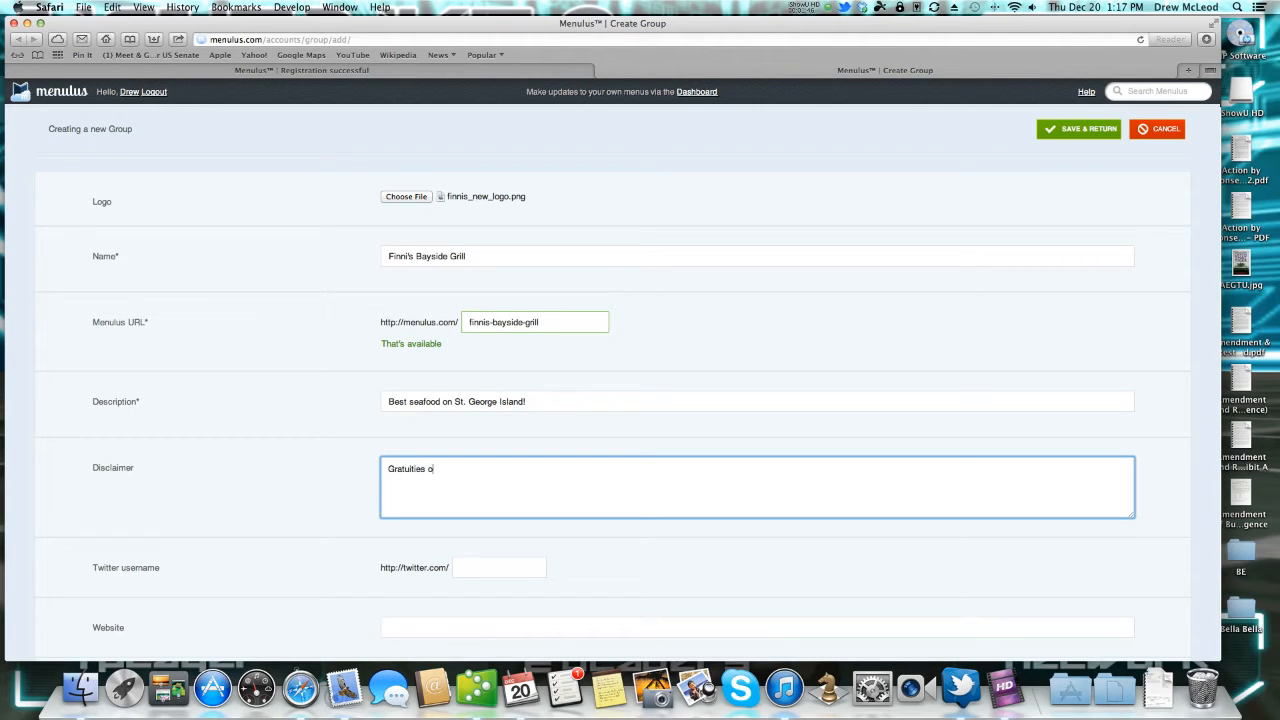
pyautogui.write('Gratuities of 18% will be added to parties of 6 or more.')
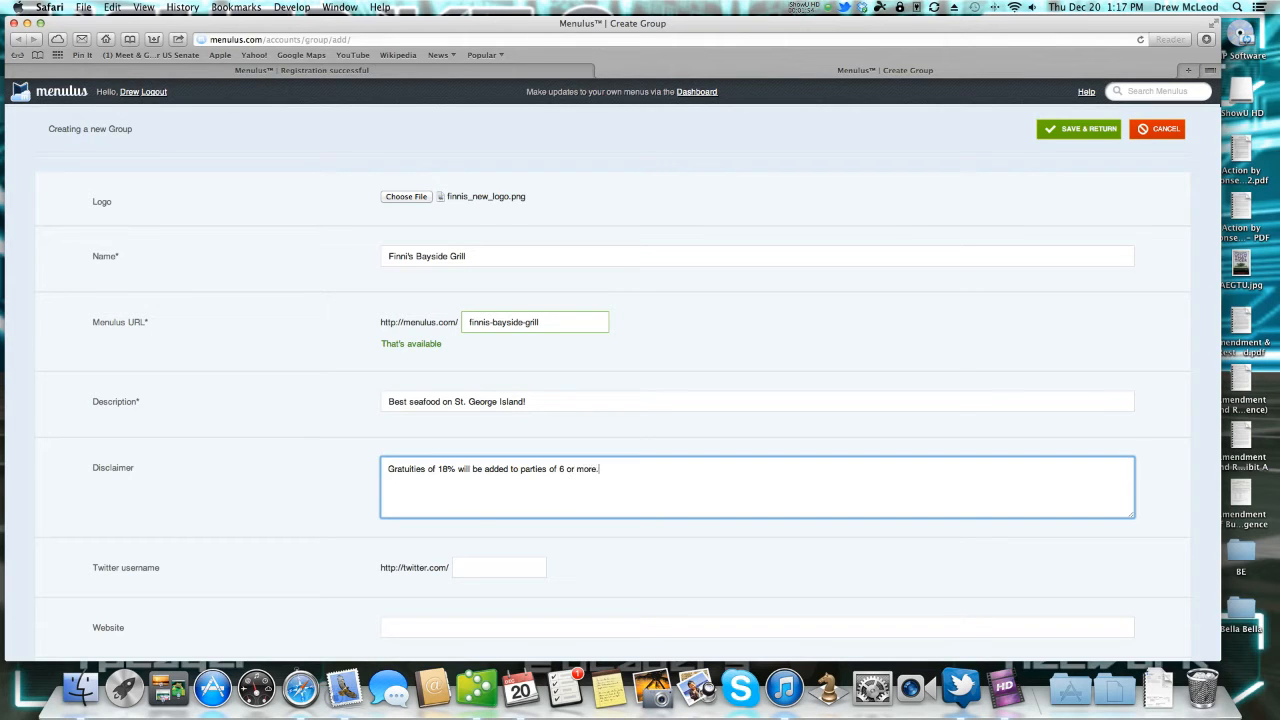
pyautogui.scroll(-2, 600, 560)
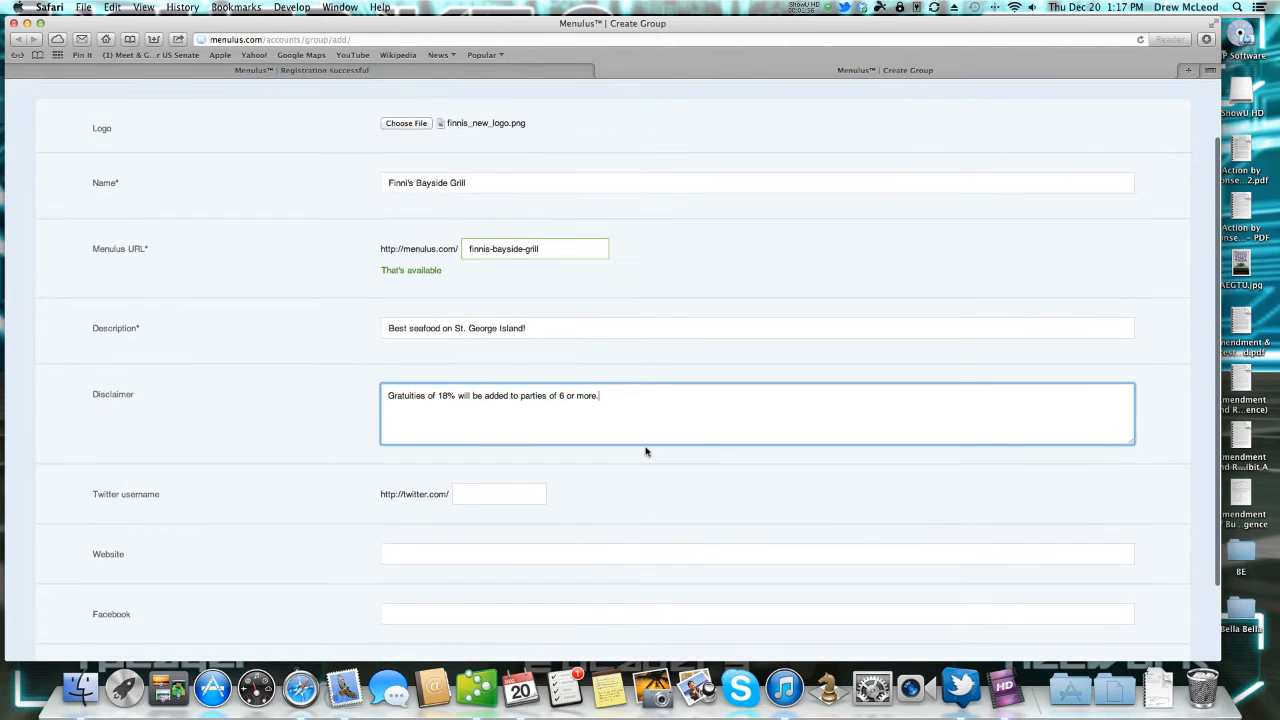
pyautogui.scroll(-2, 608, 477)
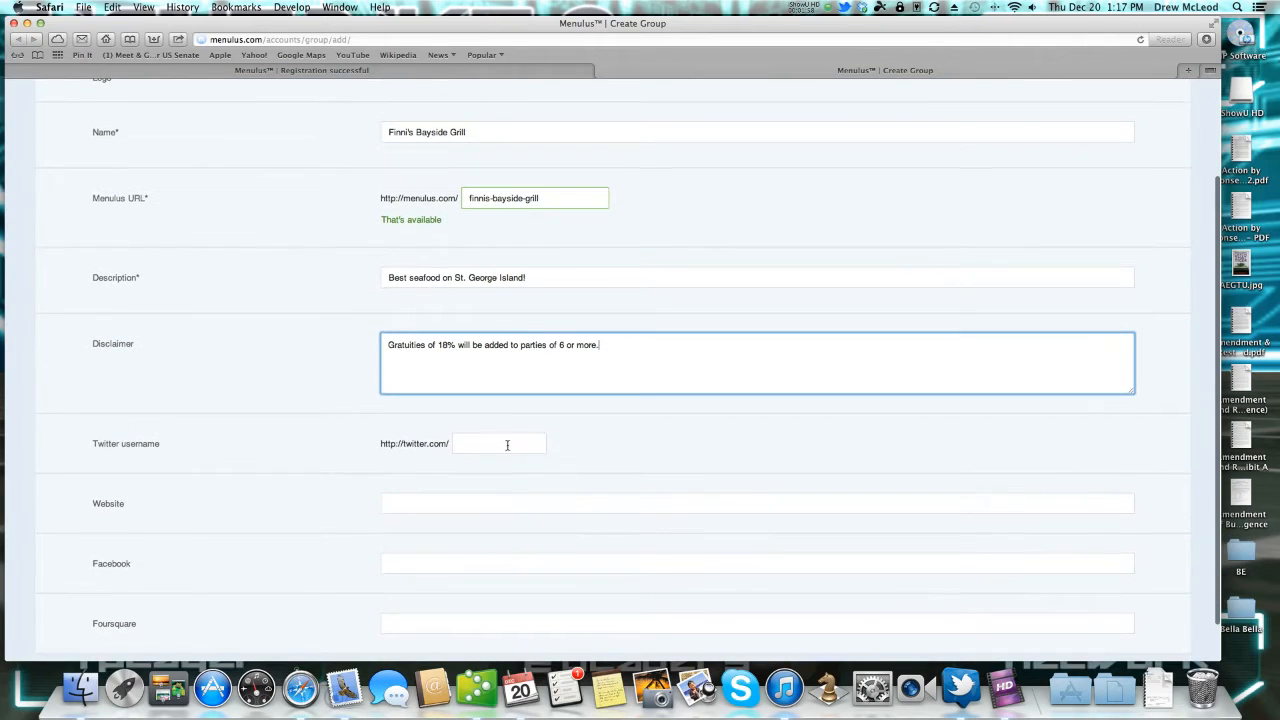
pyautogui.click(482, 443)
pyautogui.press('Tab')
pyautogui.write('www.menulus.com')
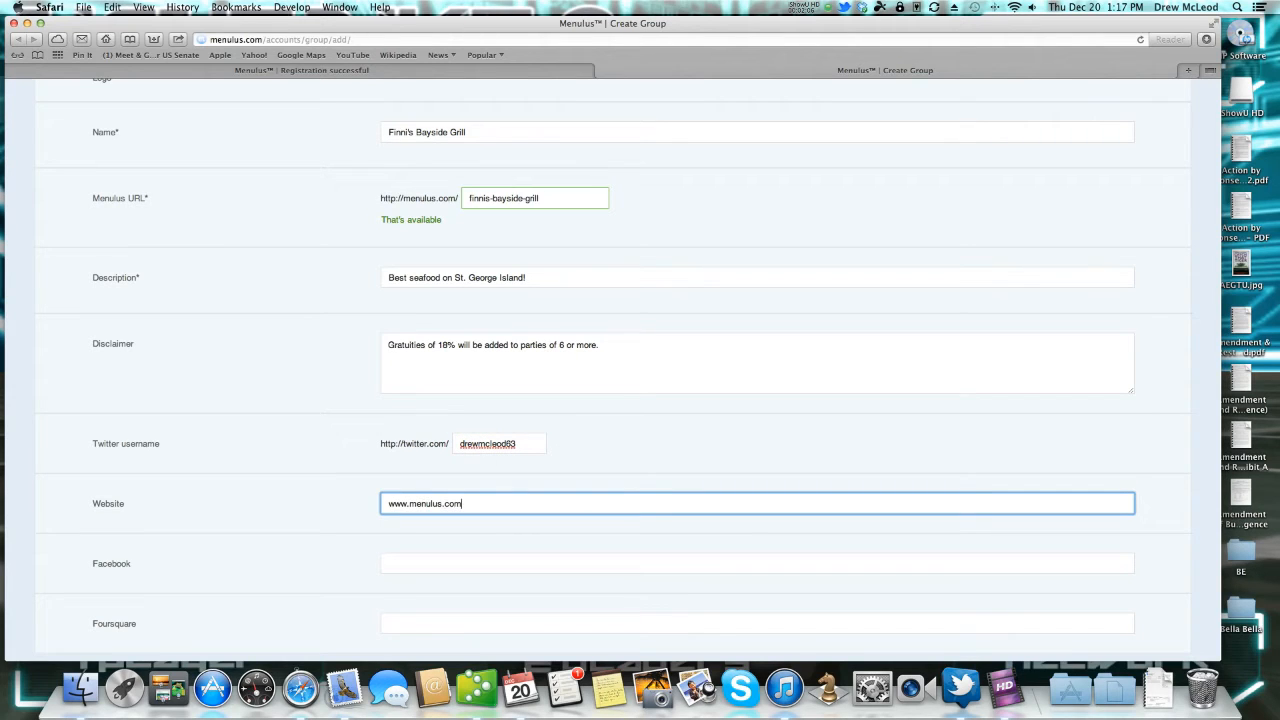
pyautogui.press('Tab')
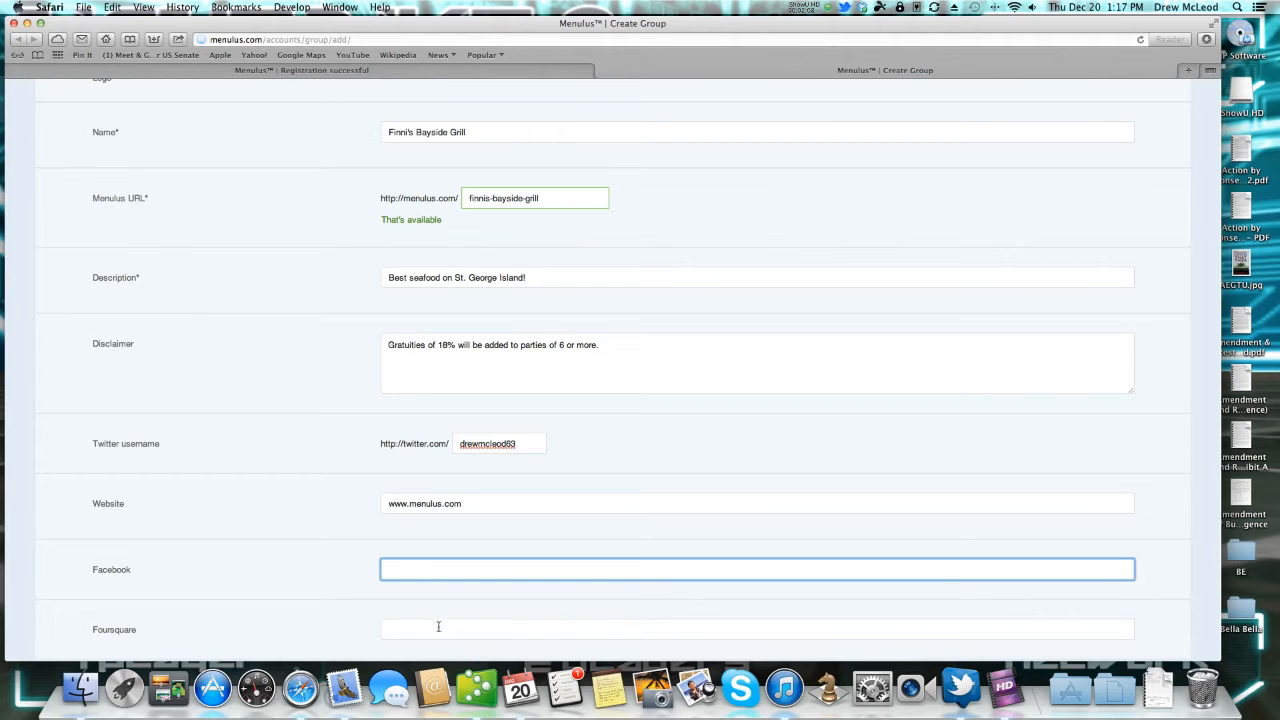
pyautogui.scroll(-2, 486, 591)
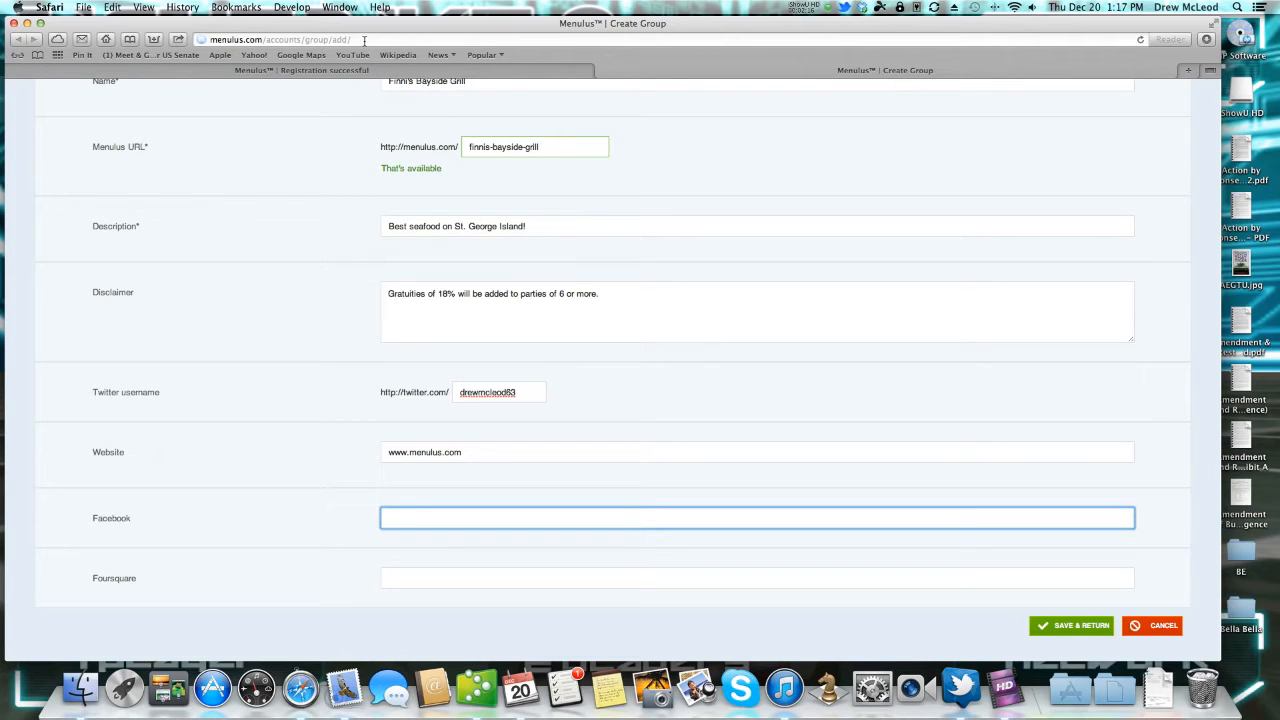
pyautogui.click(1071, 627)
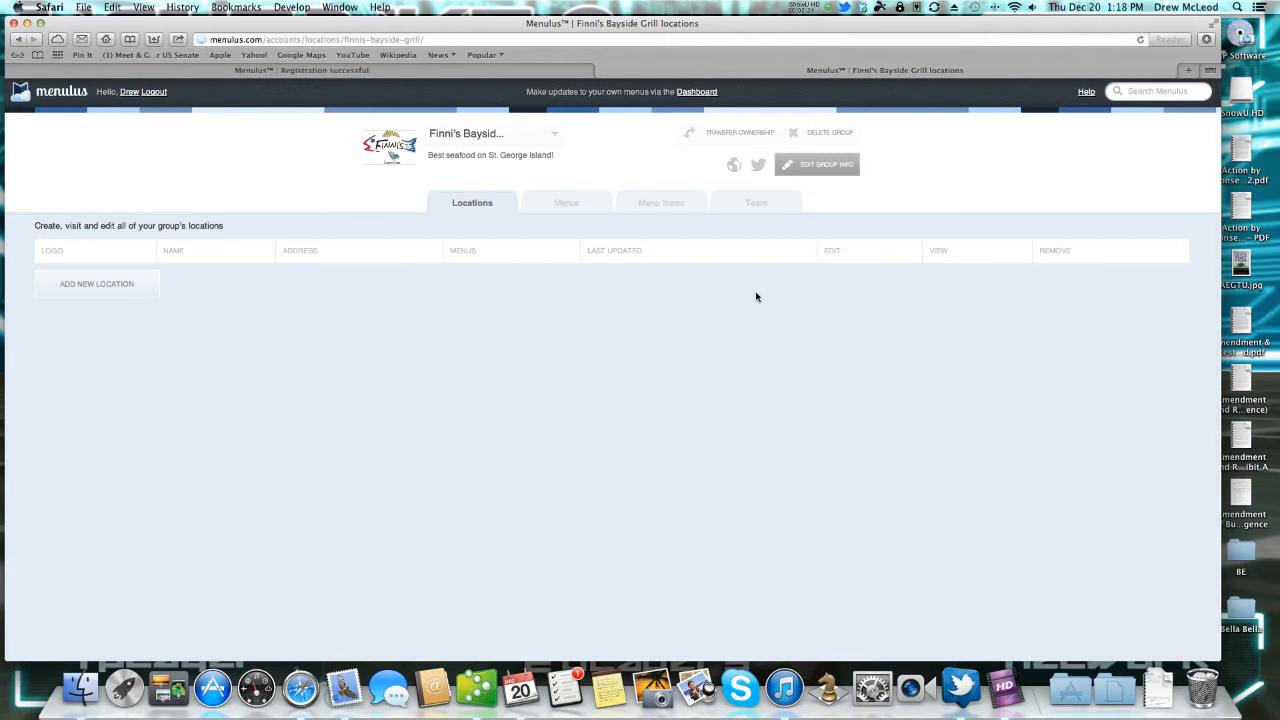
pyautogui.click(110, 287)
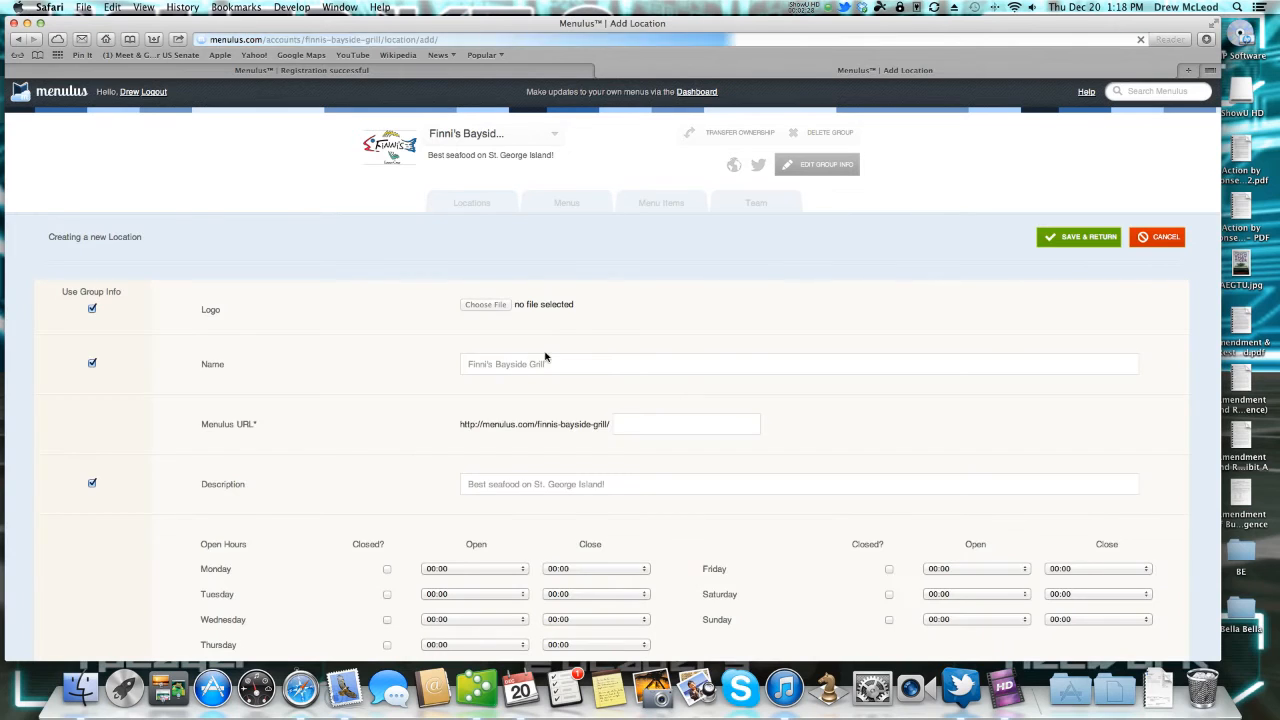
pyautogui.scroll(-3, 749, 354)
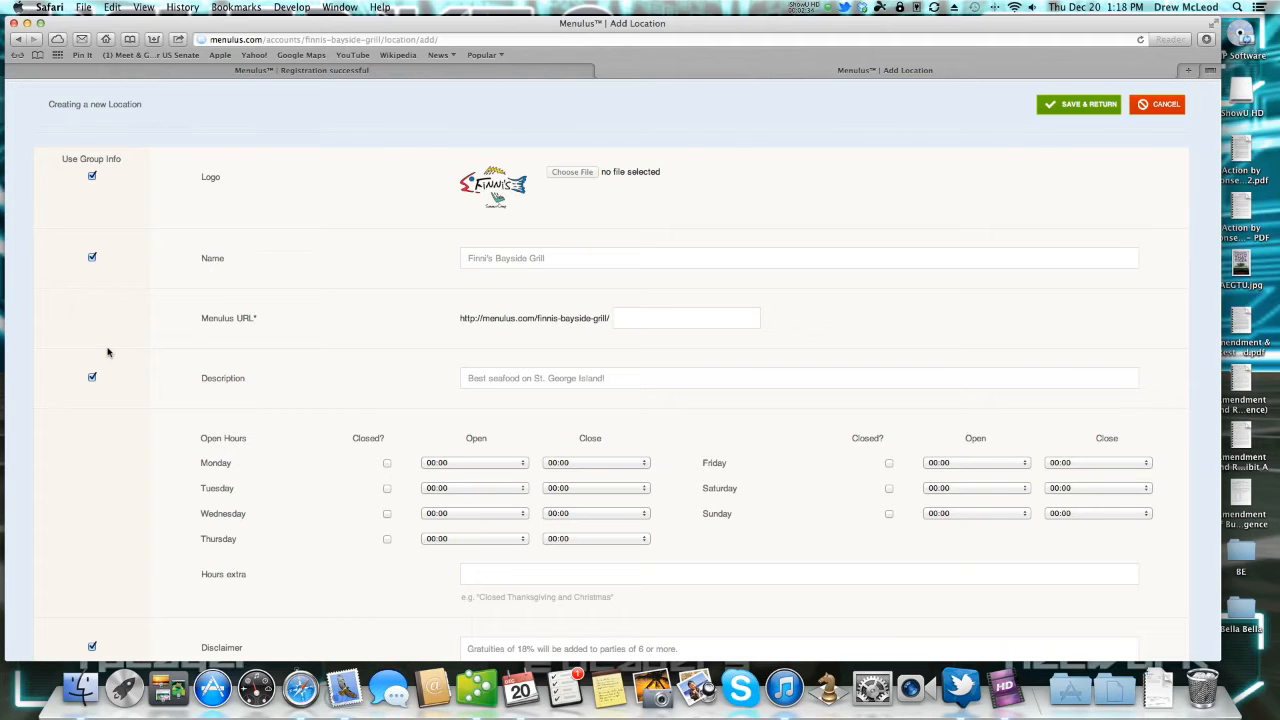
pyautogui.click(92, 176)
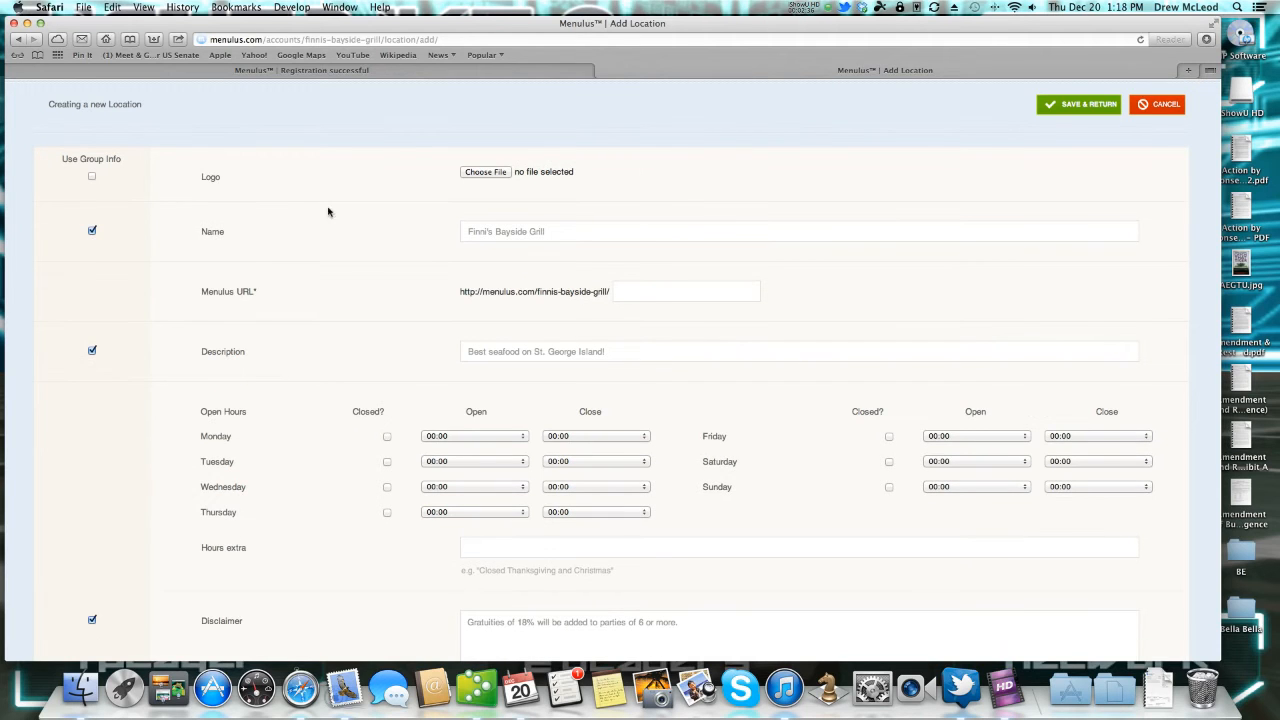
pyautogui.click(91, 177)
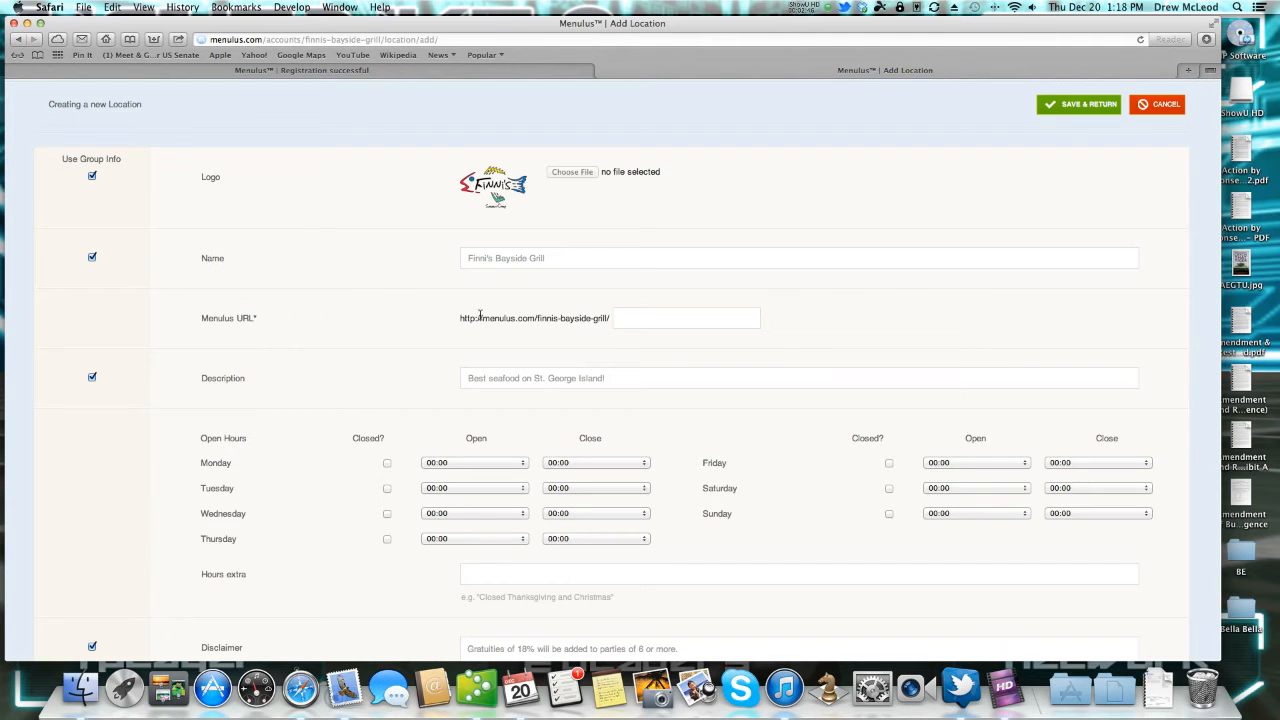
pyautogui.scroll(-4, 475, 318)
# Set Monday and Tuesday hours to 11:00–22:00 and mark Sunday as Closed.
pyautogui.click(519, 304)
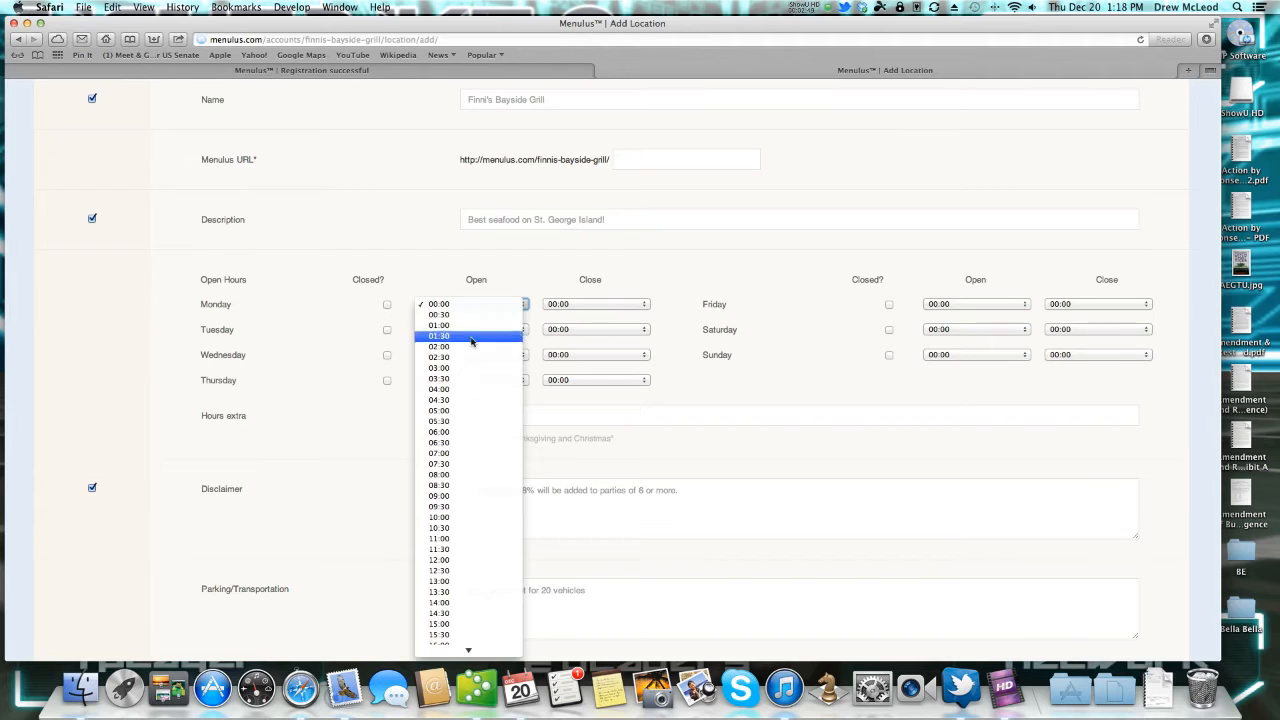
pyautogui.click(450, 538)
pyautogui.click(630, 306)
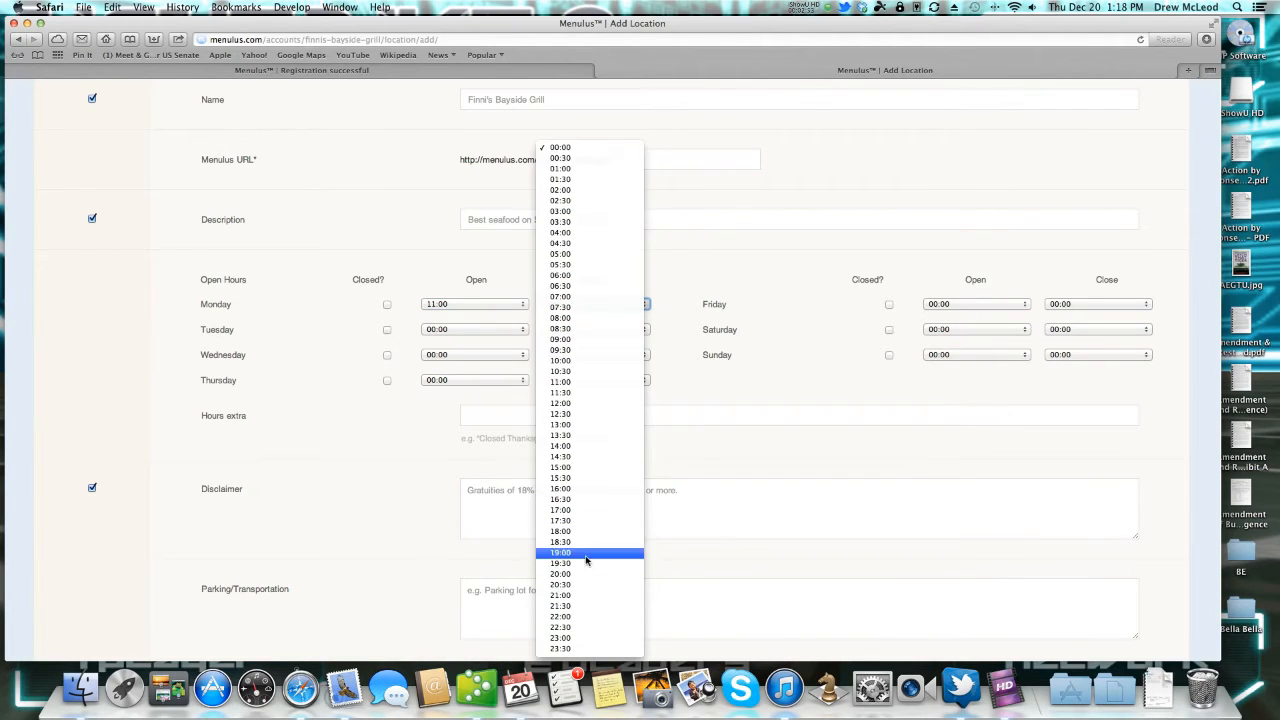
pyautogui.click(583, 616)
pyautogui.click(517, 331)
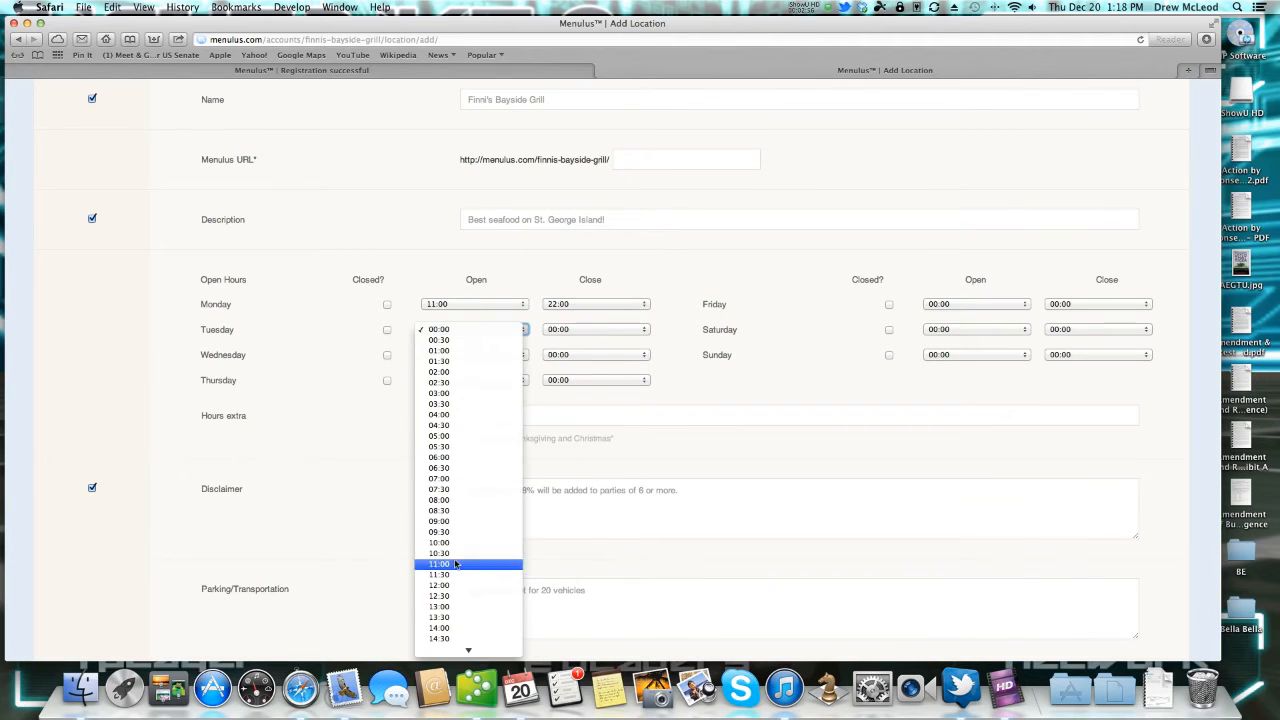
pyautogui.click(463, 567)
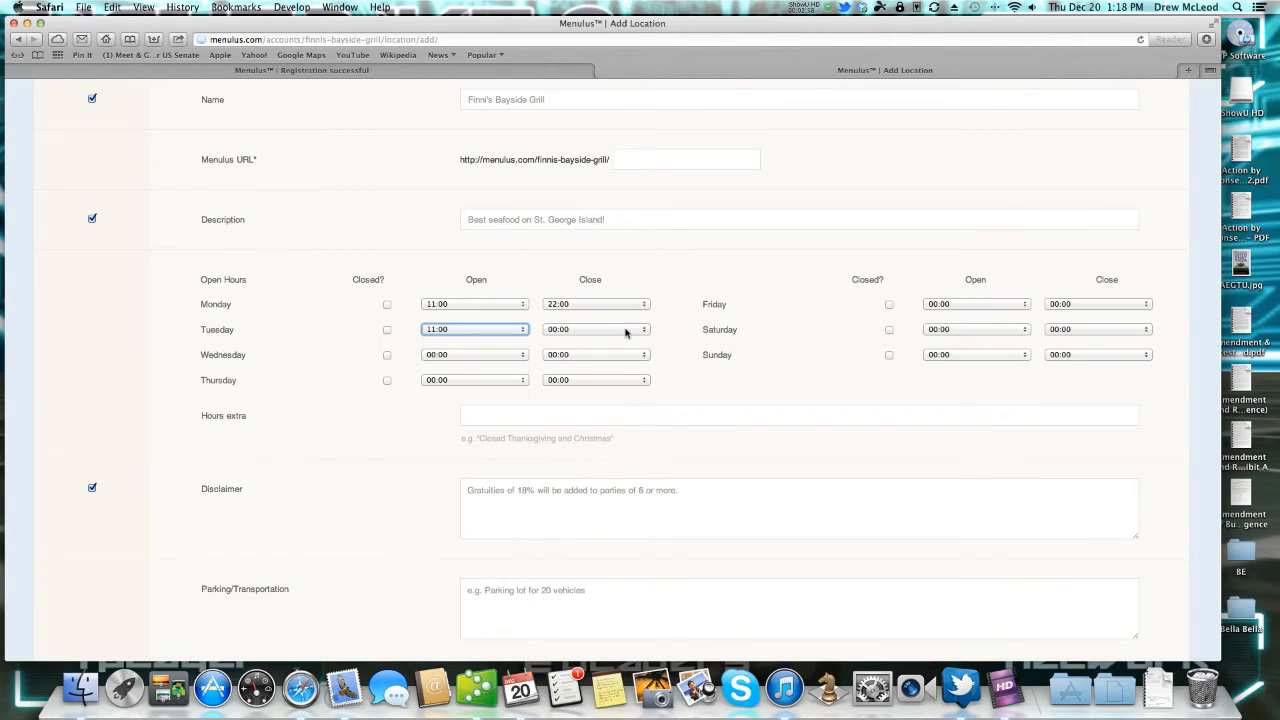
pyautogui.click(628, 331)
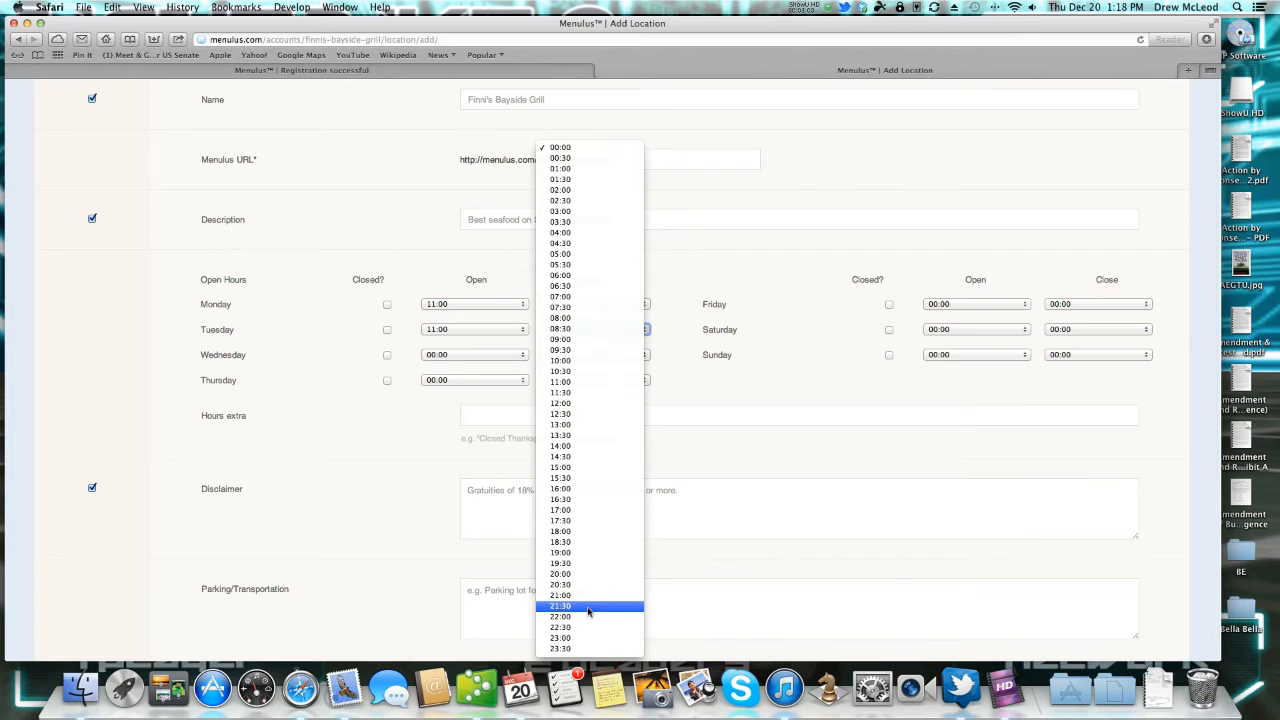
pyautogui.click(585, 618)
pyautogui.click(889, 356)
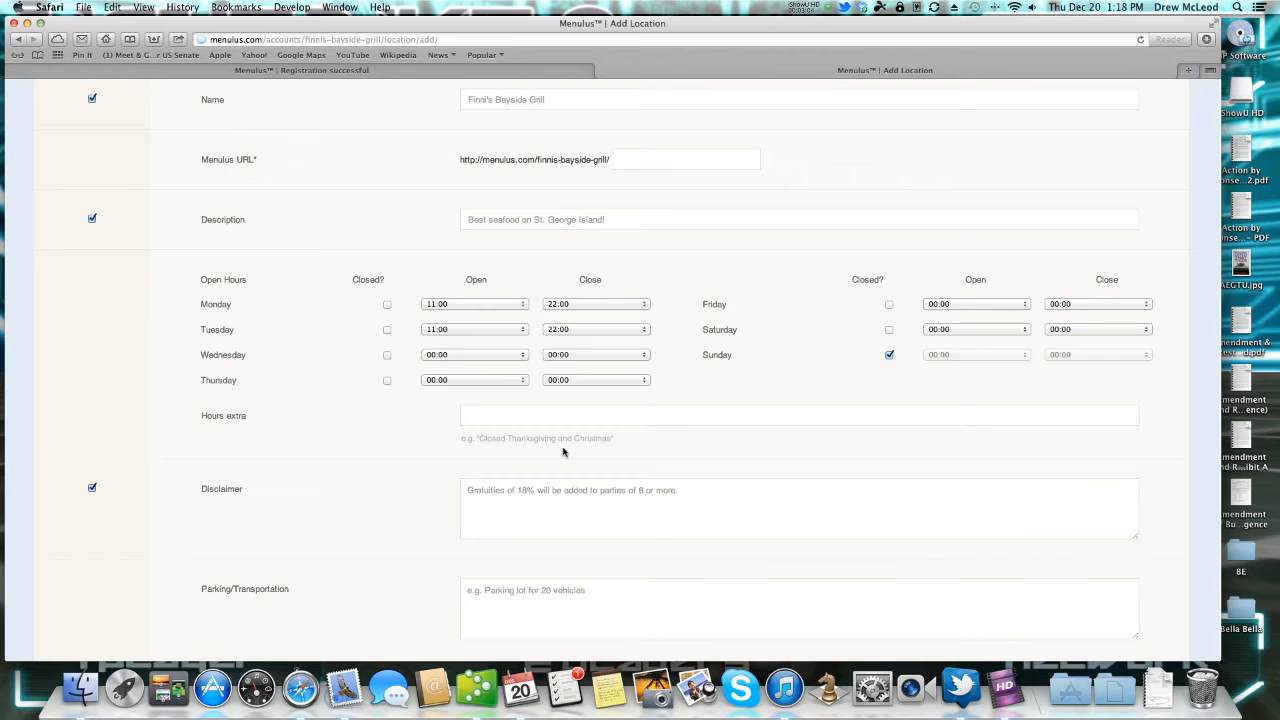
pyautogui.scroll(-3, 563, 449)
pyautogui.click(493, 304)
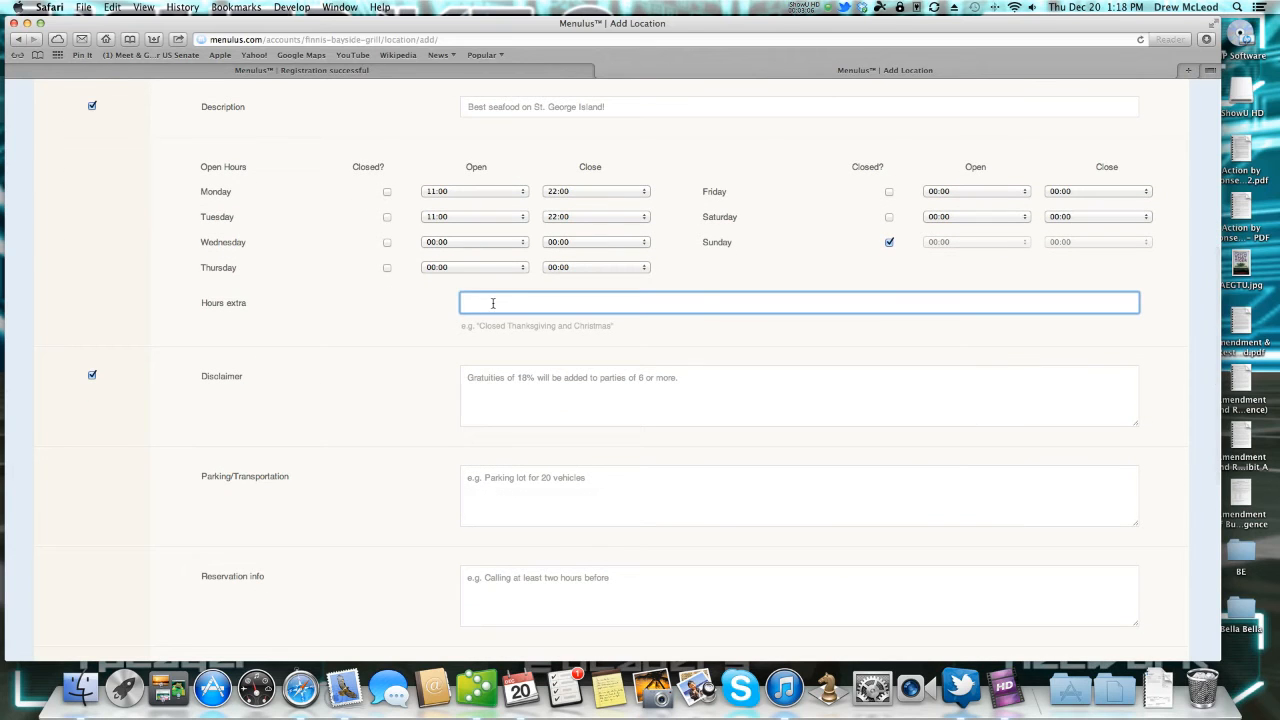
# Add the notes 'Open late after home games', 'Valet available on the weekends' and 'Contact OpenTable.com'.
pyautogui.write('Open late after home games.')
pyautogui.scroll(-3, 740, 392)
pyautogui.click(532, 388)
pyautogui.write('Val')
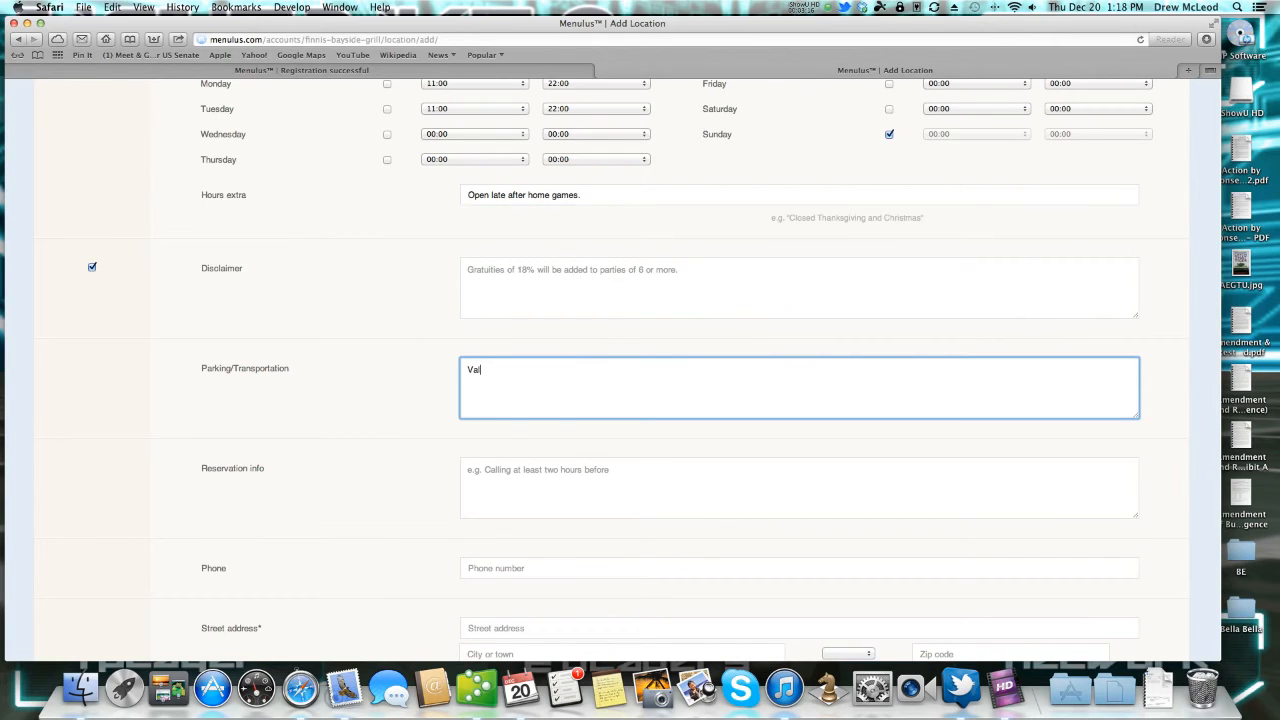
pyautogui.write('et available on the ew')
pyautogui.press('BackSpace')
pyautogui.press('BackSpace')
pyautogui.write('weekends')
pyautogui.click(525, 472)
pyautogui.write('C')
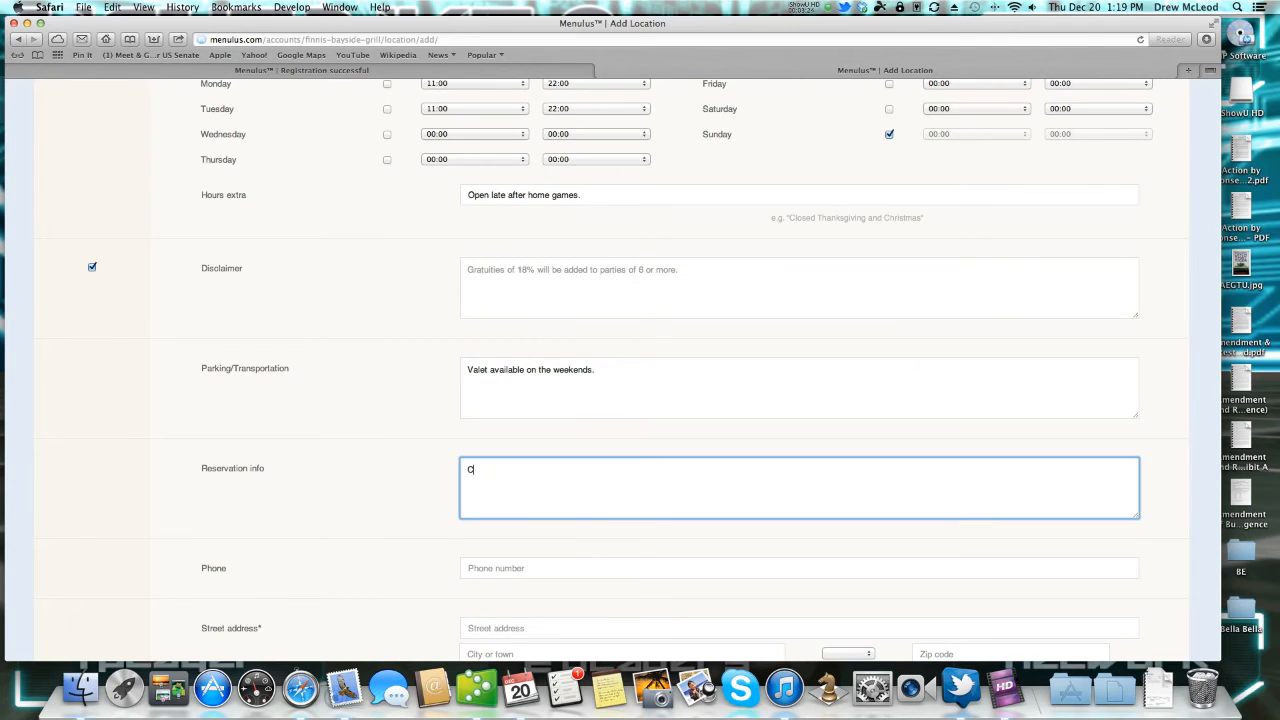
pyautogui.write('ontact OpenTable.com')
pyautogui.scroll(-3, 548, 540)
# Enter the location's phone number, street address, city, state and zip, then attempt to save.
pyautogui.click(514, 397)
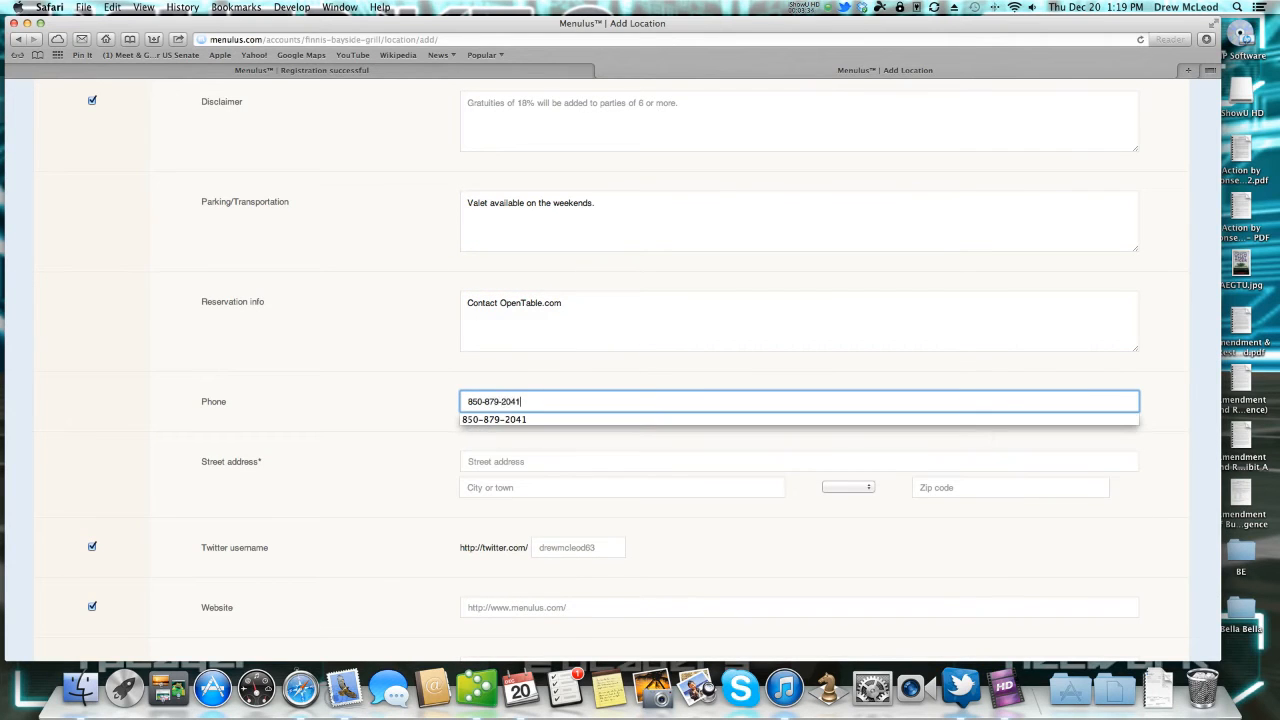
pyautogui.press('Tab')
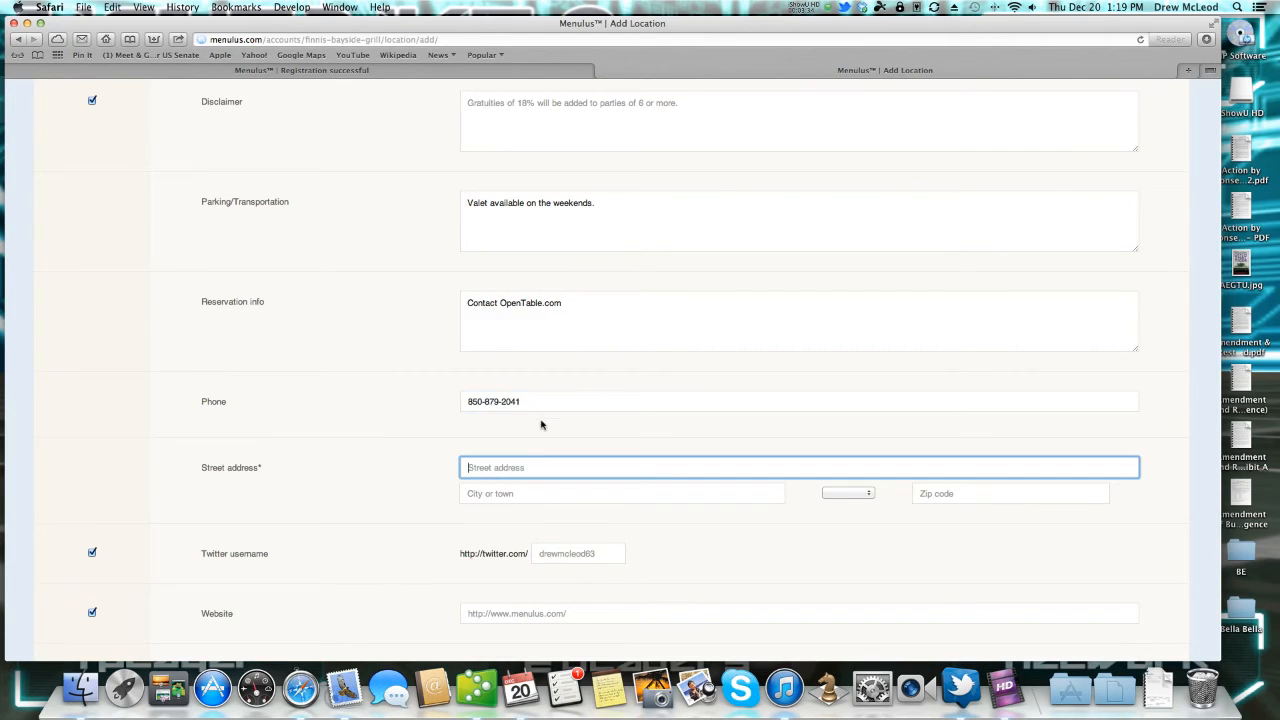
pyautogui.write('40 W. Gorrie Drive')
pyautogui.press('Tab')
pyautogui.write('St')
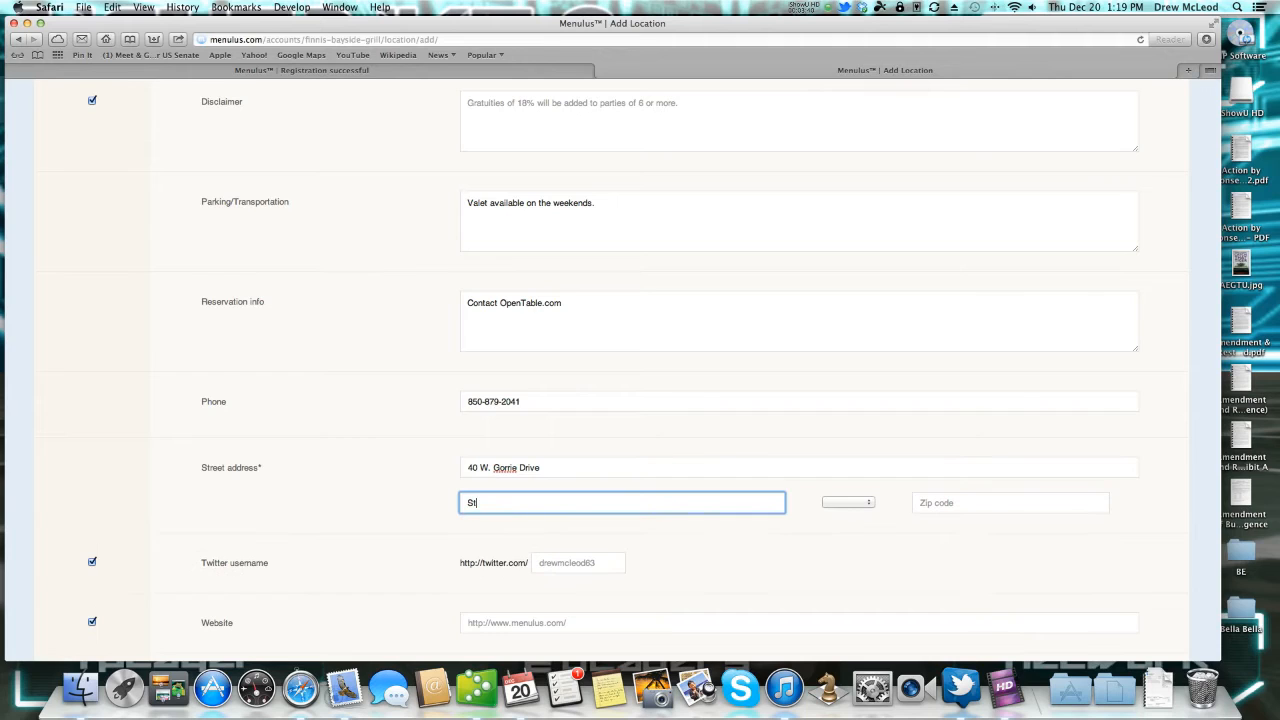
pyautogui.write('.')
pyautogui.press('Return')
pyautogui.press('Tab')
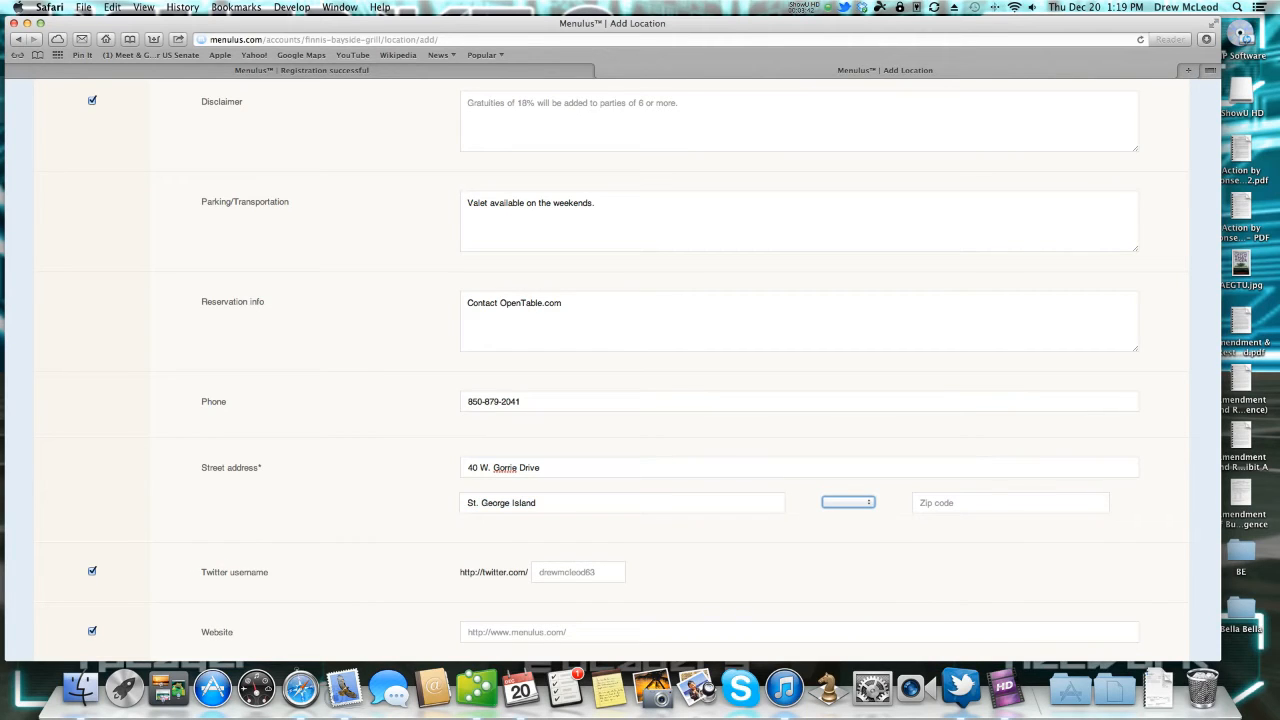
pyautogui.press('Tab')
pyautogui.write('3230')
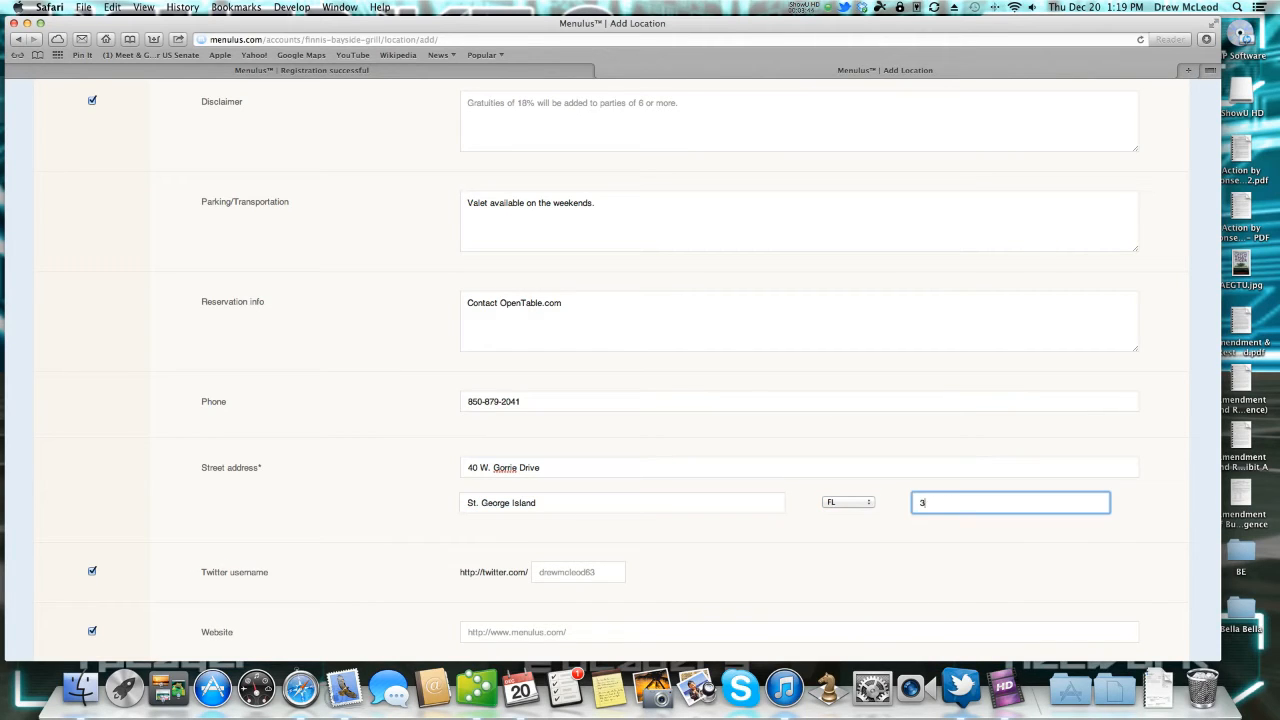
pyautogui.press('BackSpace')
pyautogui.write('28')
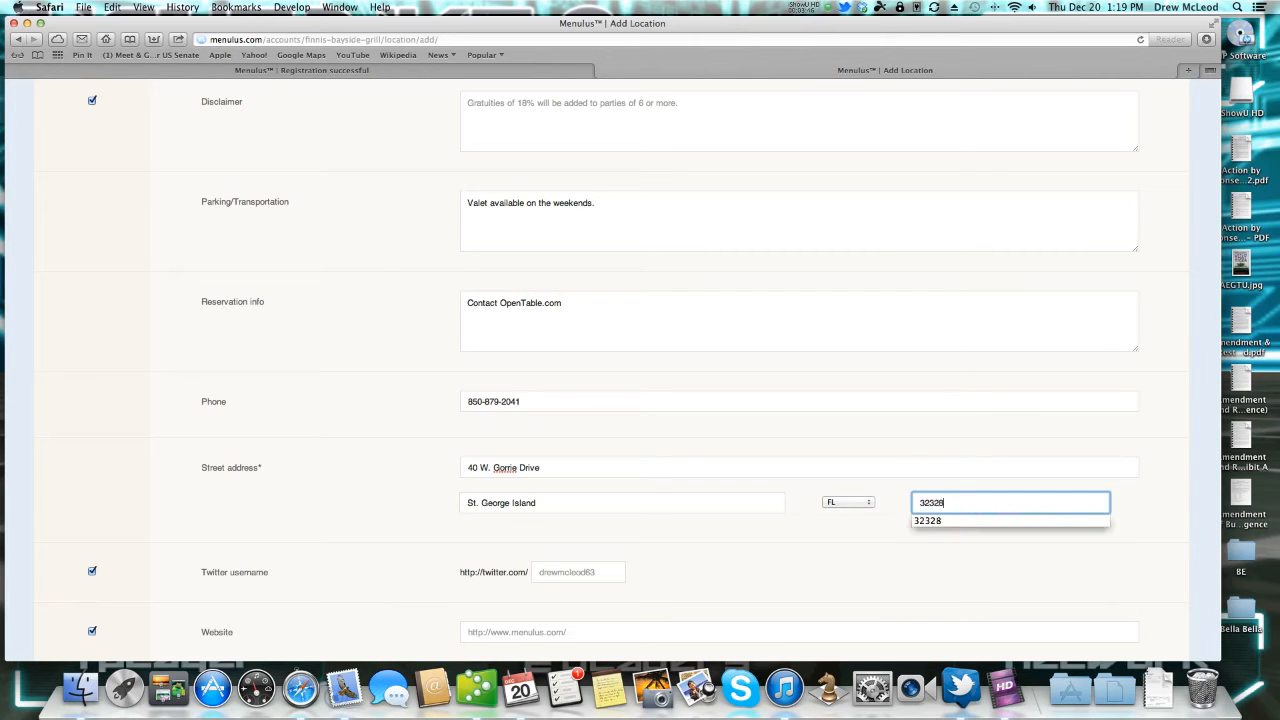
pyautogui.press('super+l')
pyautogui.scroll(-5, 590, 550)
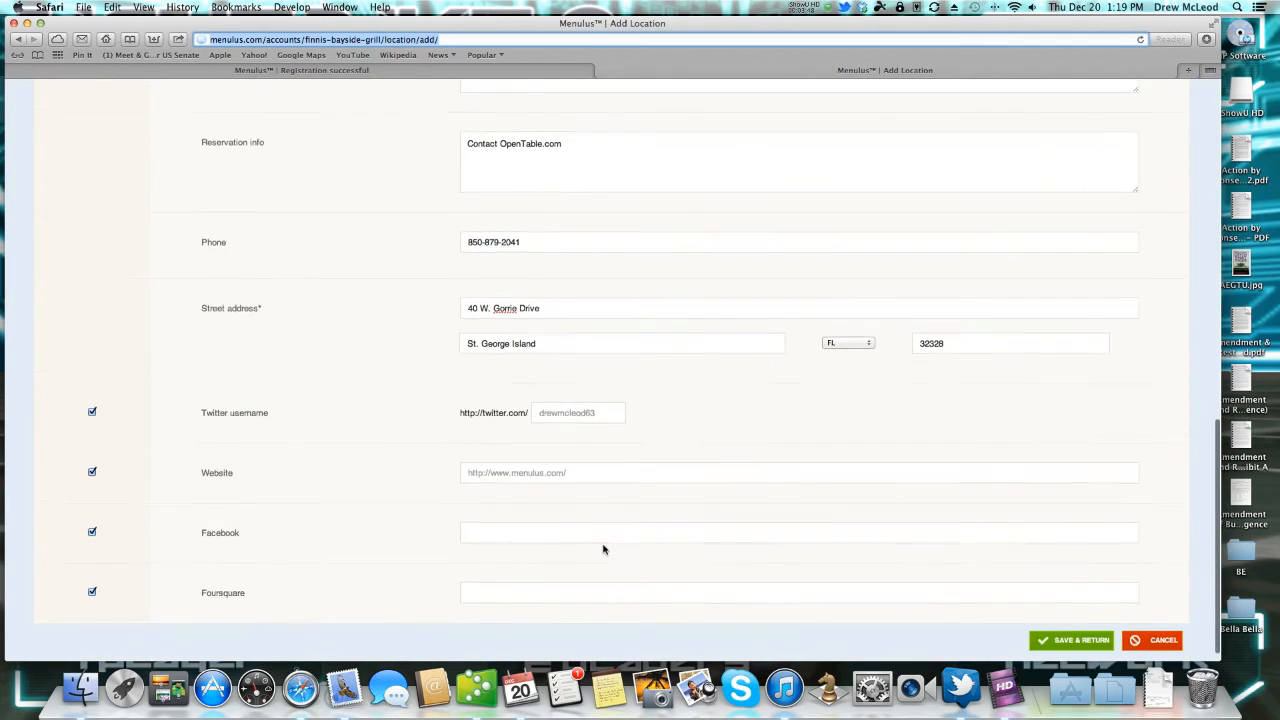
pyautogui.click(1078, 626)
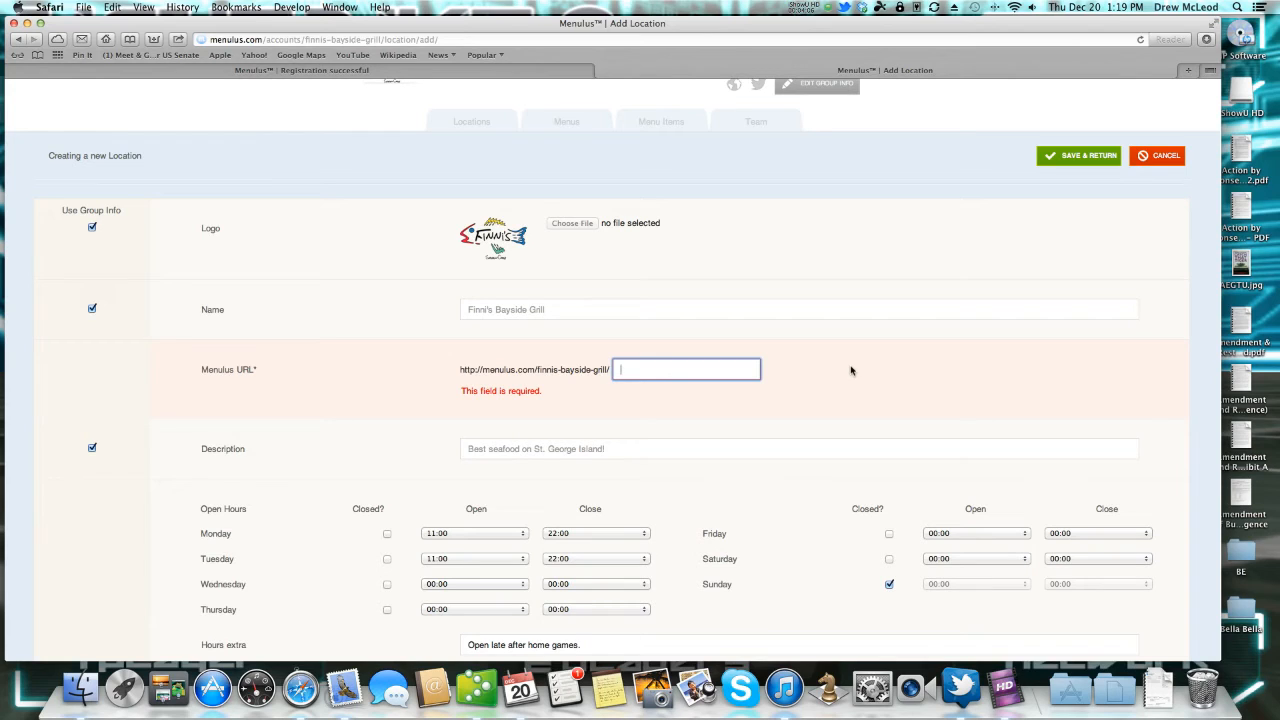
# Give the location the Menulus URL slug sgi and save it.
pyautogui.write('sgi')
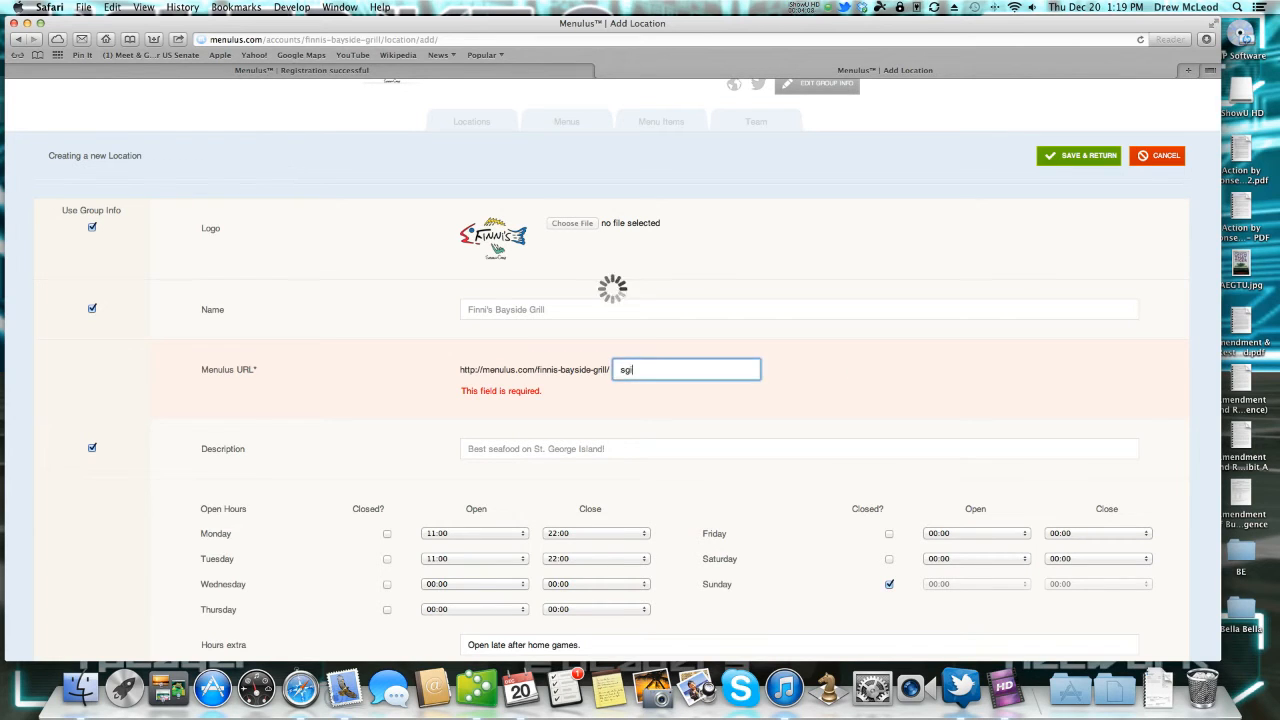
pyautogui.click(1086, 160)
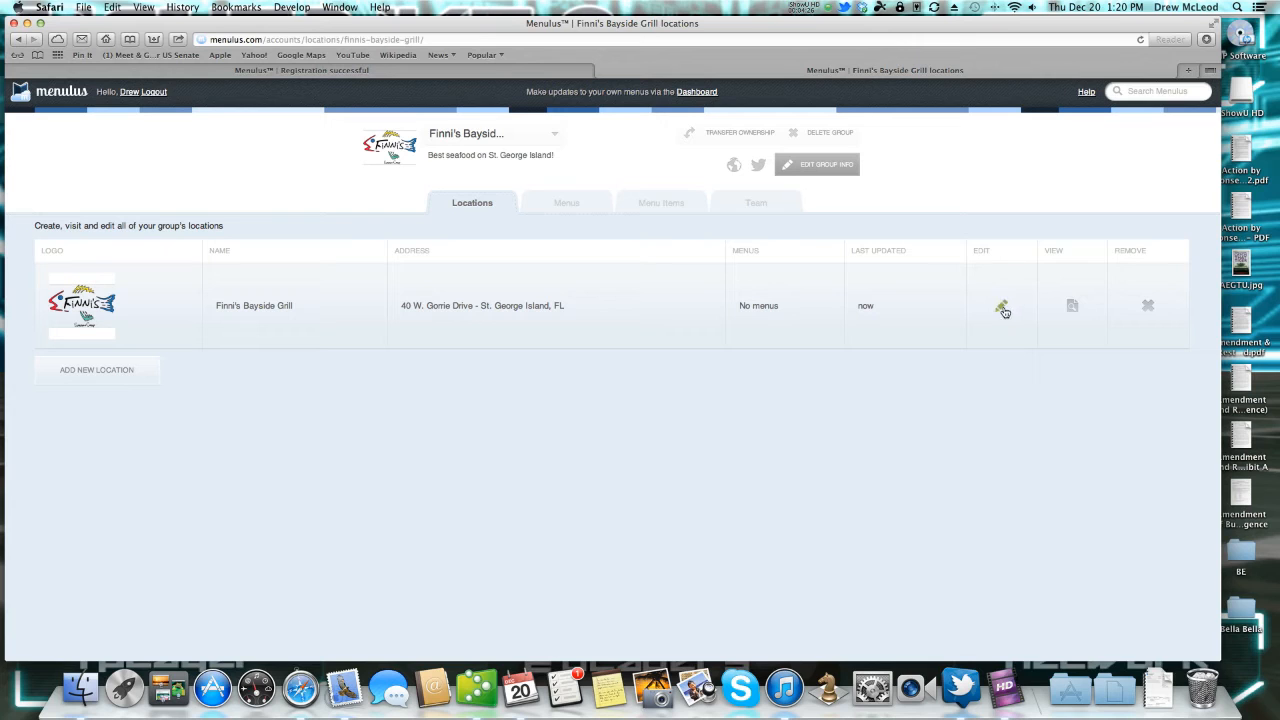
# From the sgi location's page, create and save a new draft menu called 'Our Menu'.
pyautogui.click(1072, 308)
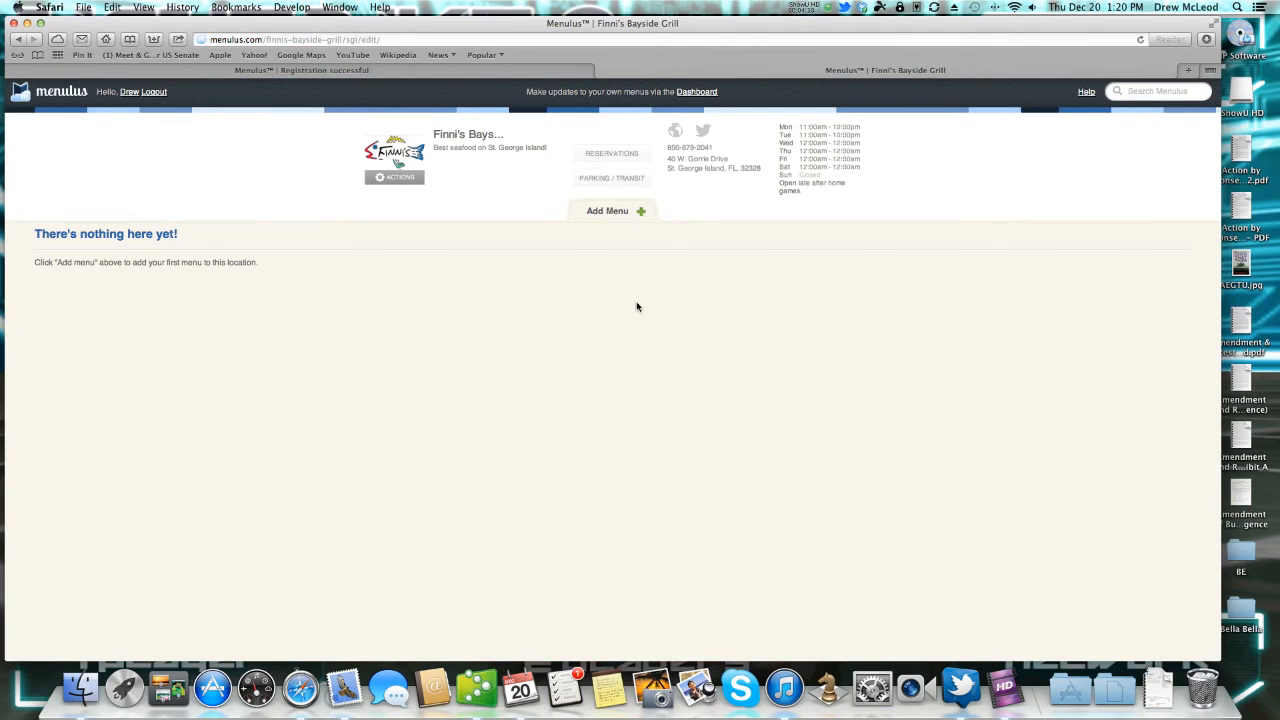
pyautogui.click(622, 213)
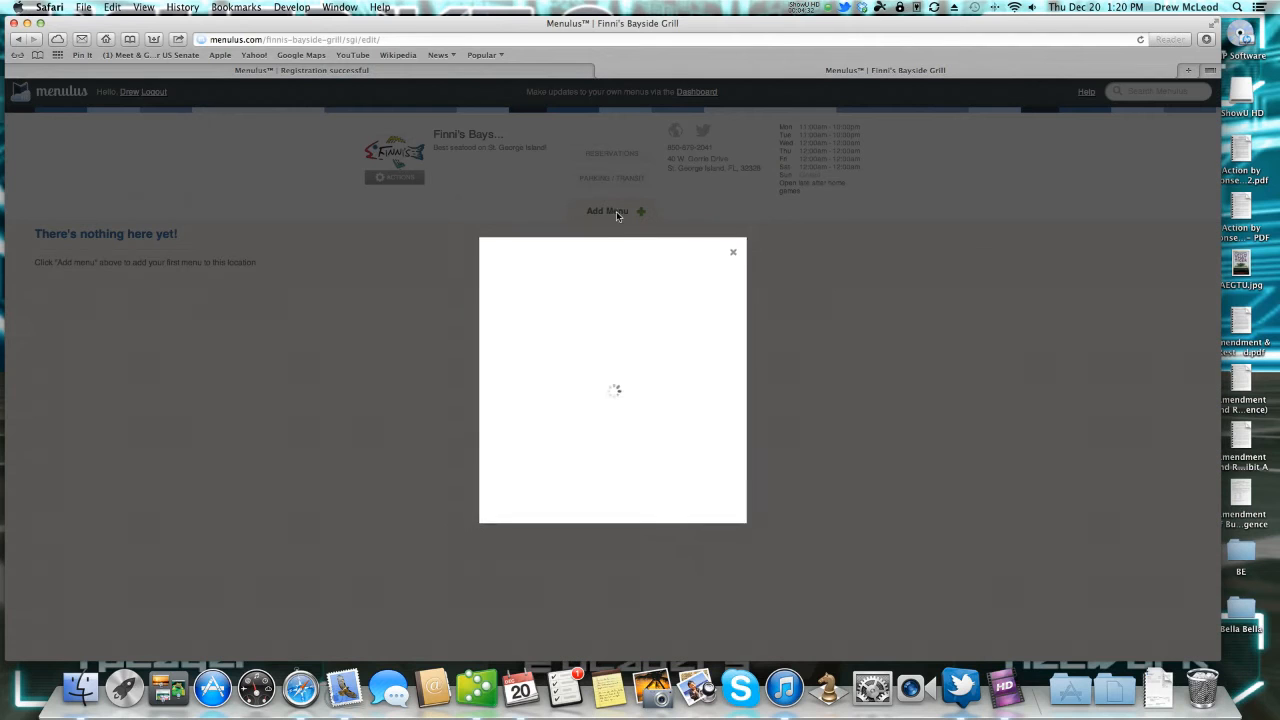
pyautogui.write('Our Menu')
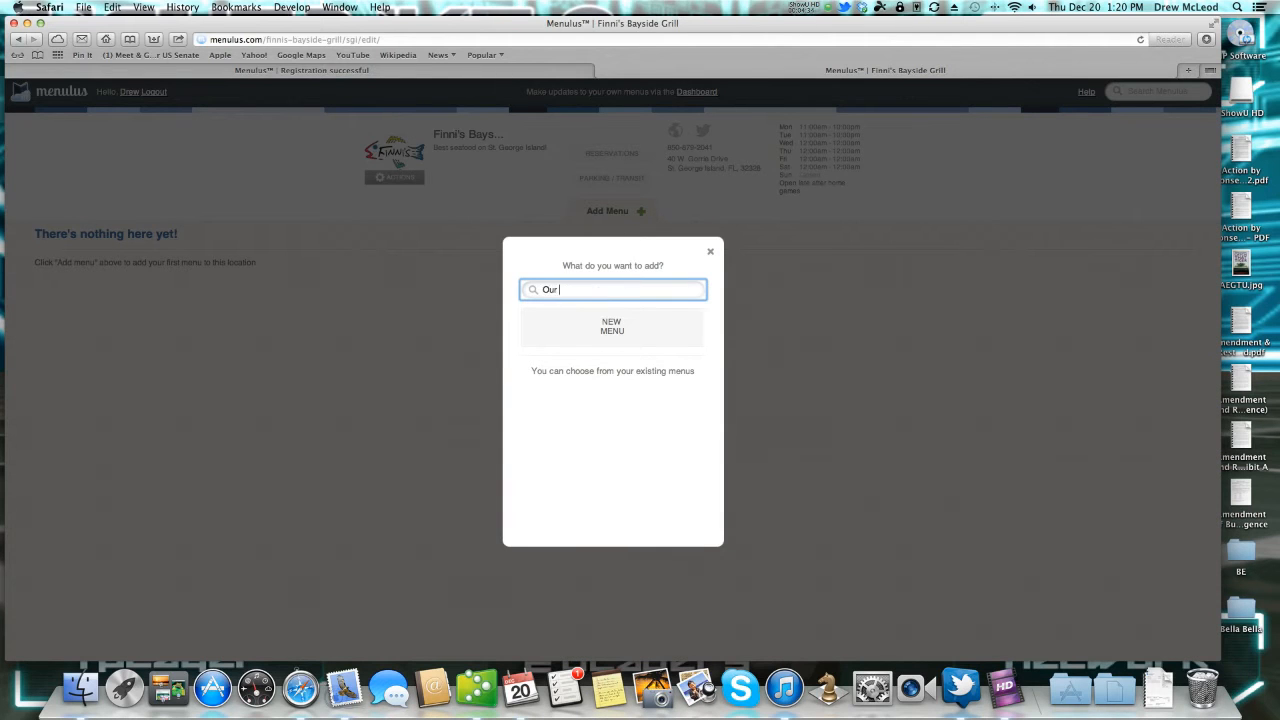
pyautogui.click(620, 334)
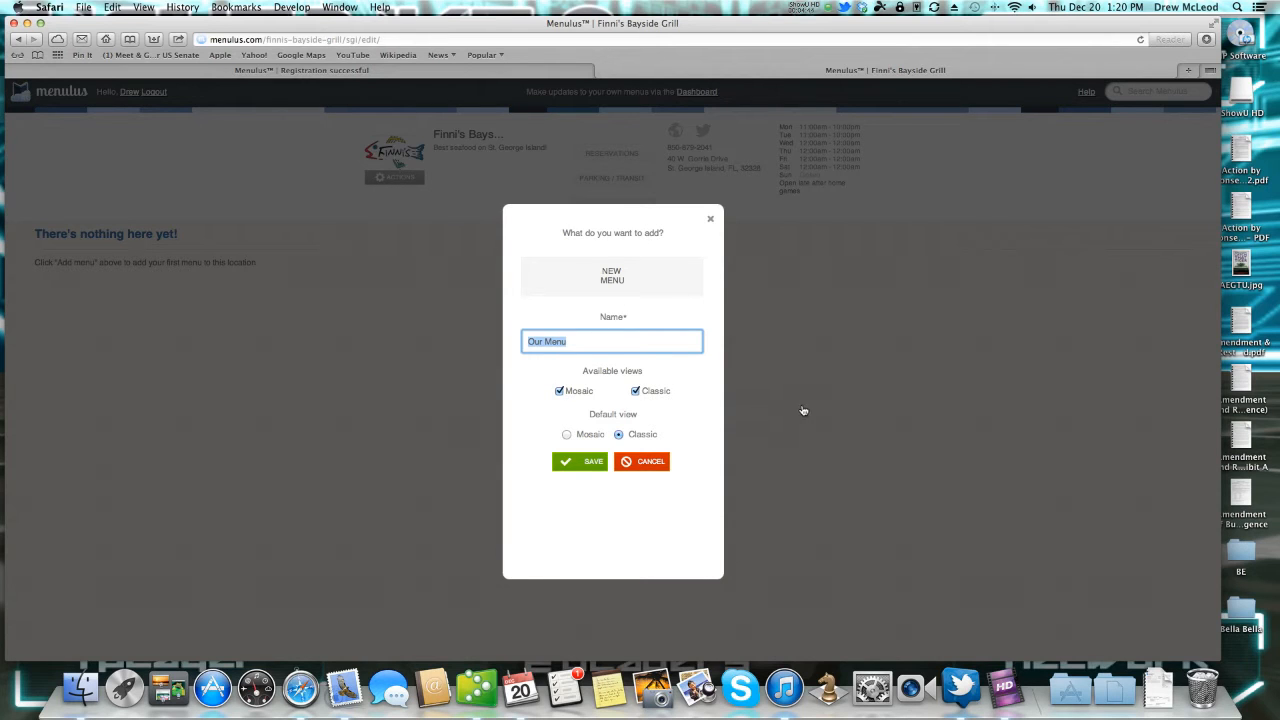
pyautogui.click(580, 466)
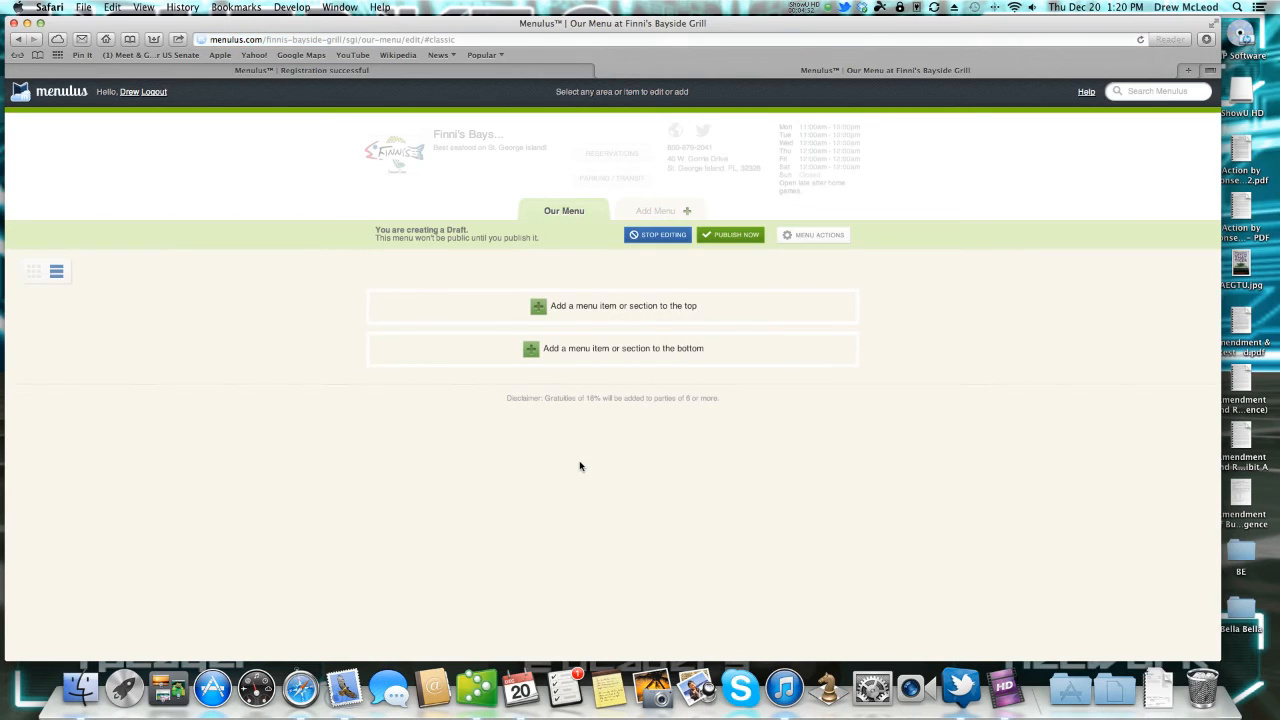
# Add an Appetizers section to Our Menu.
pyautogui.click(616, 311)
pyautogui.write('App')
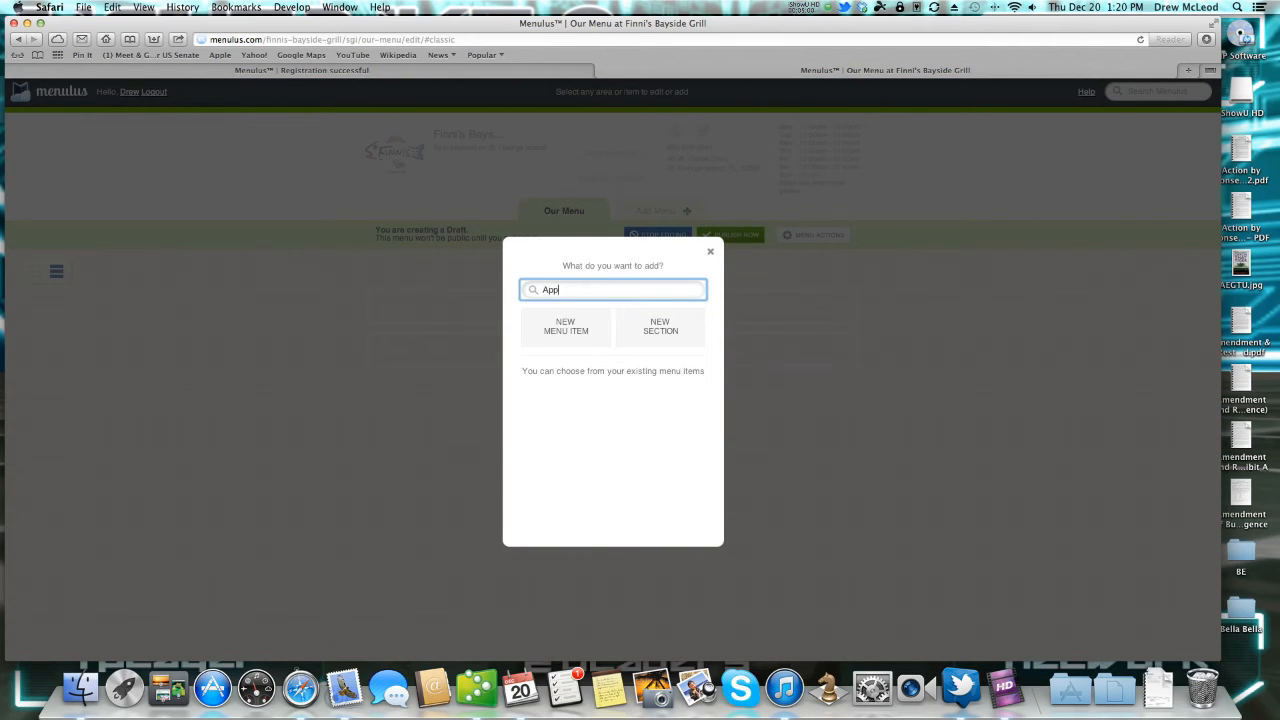
pyautogui.write('etiizers')
pyautogui.click(665, 333)
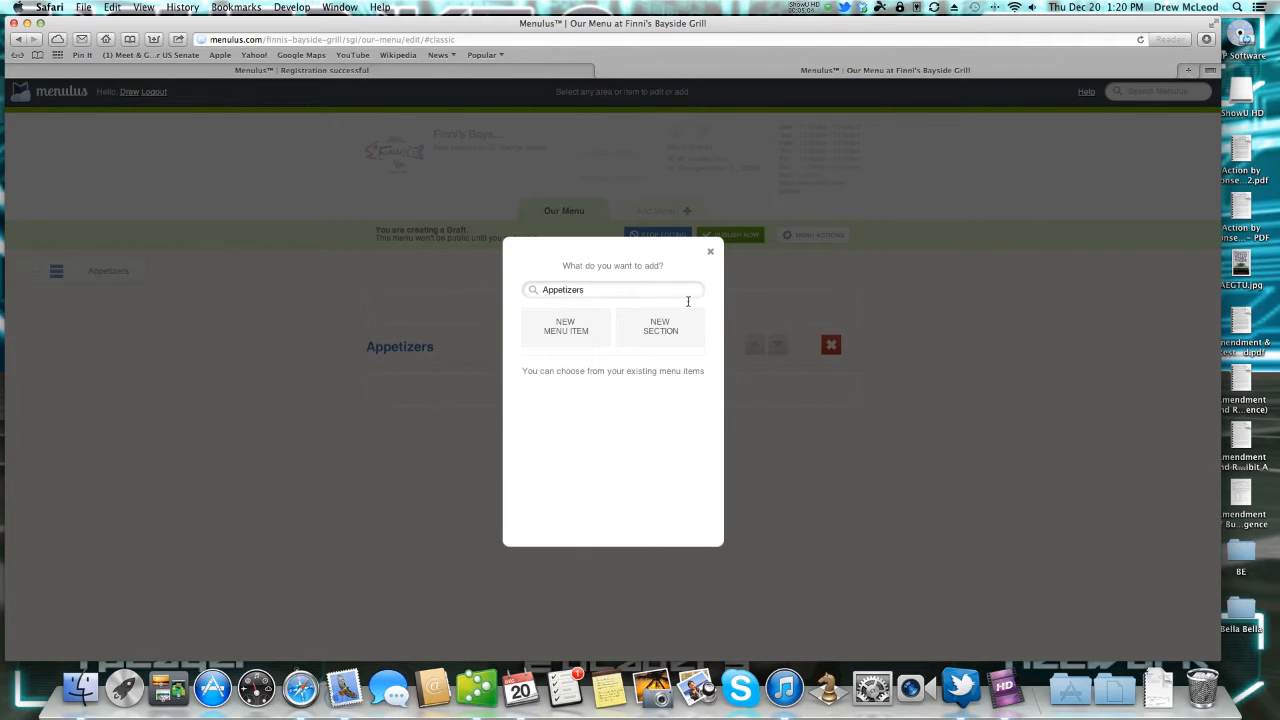
pyautogui.click(710, 256)
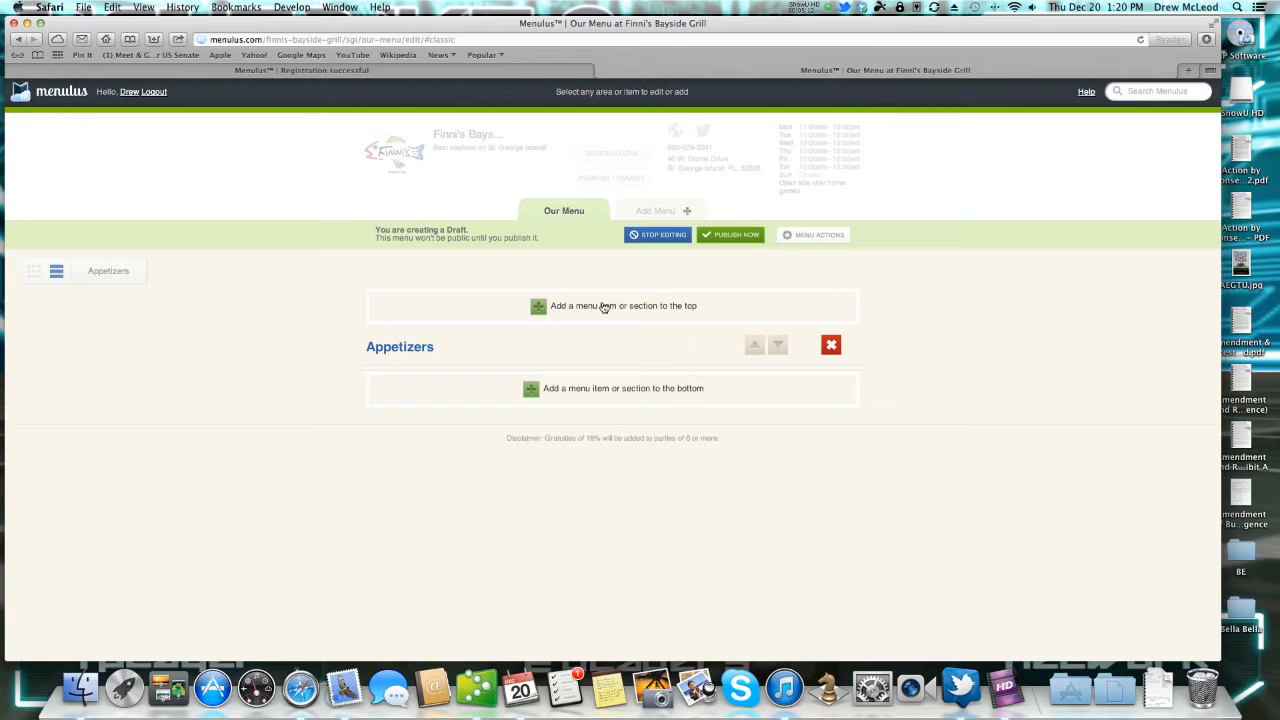
# Start a new Ahi Tuna item at the bottom of the menu.
pyautogui.click(604, 391)
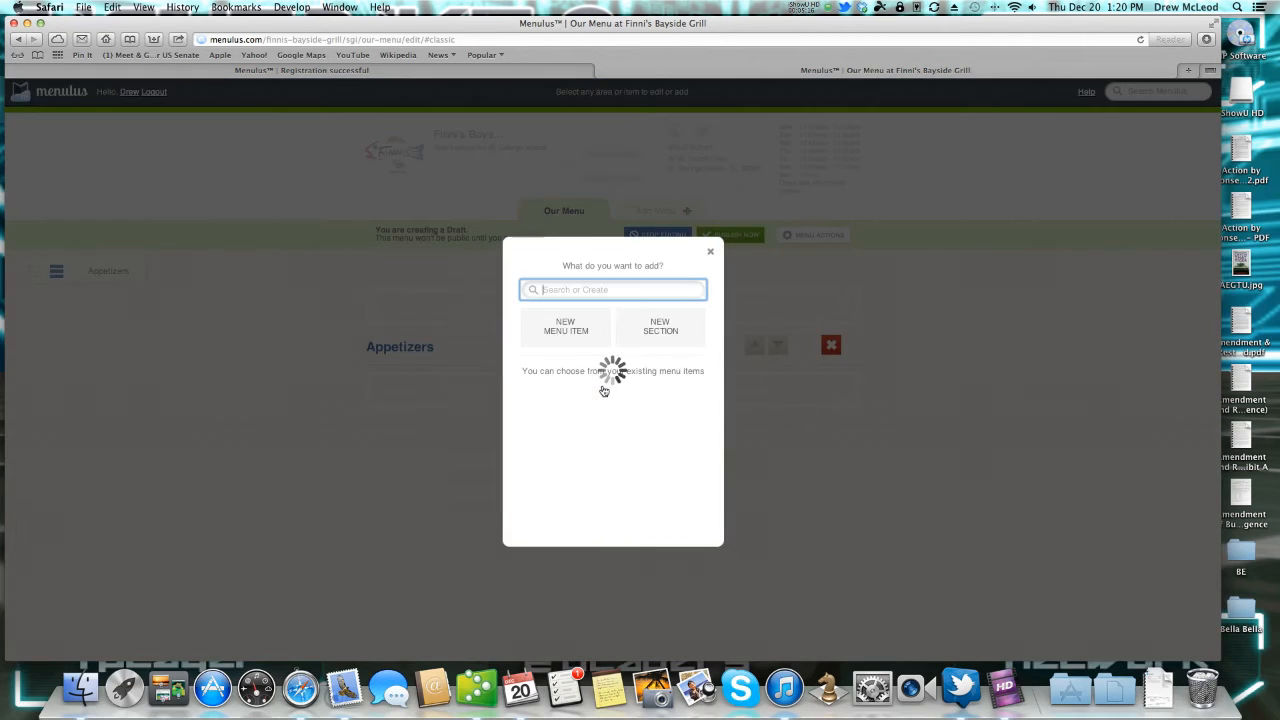
pyautogui.write('Ahi Tuna')
pyautogui.scroll(-1, 566, 310)
# Start a new Ahi Tuna menu item form.
pyautogui.click(566, 308)
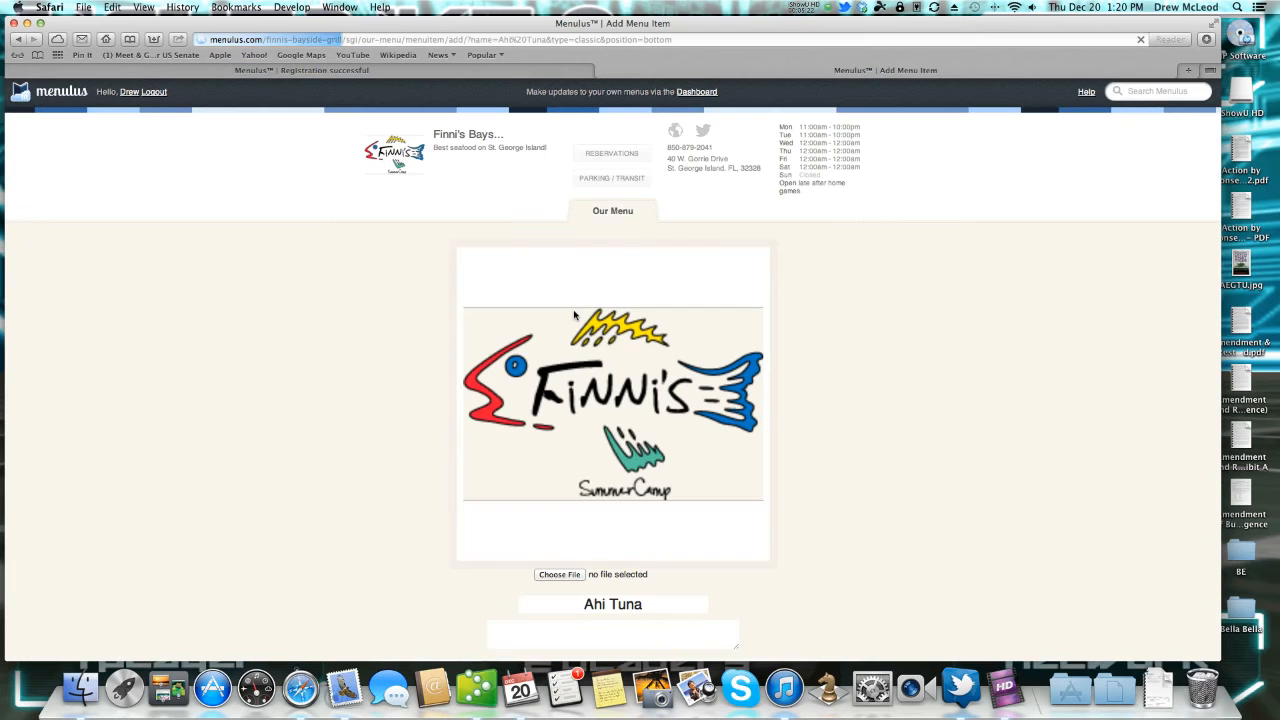
pyautogui.scroll(-2, 671, 328)
pyautogui.scroll(-2, 660, 335)
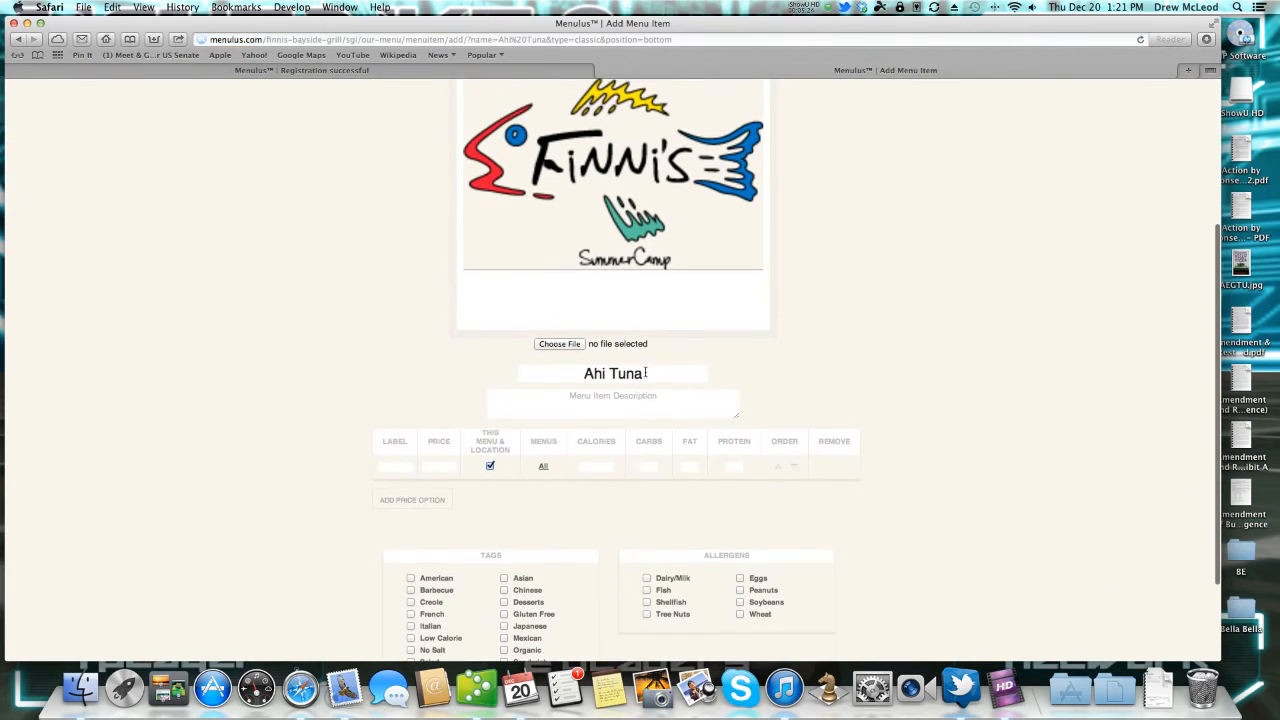
# Attach 'Ahi Tuna .jpeg' from Desktop > Photos as the item image, then open a new tab.
pyautogui.click(576, 348)
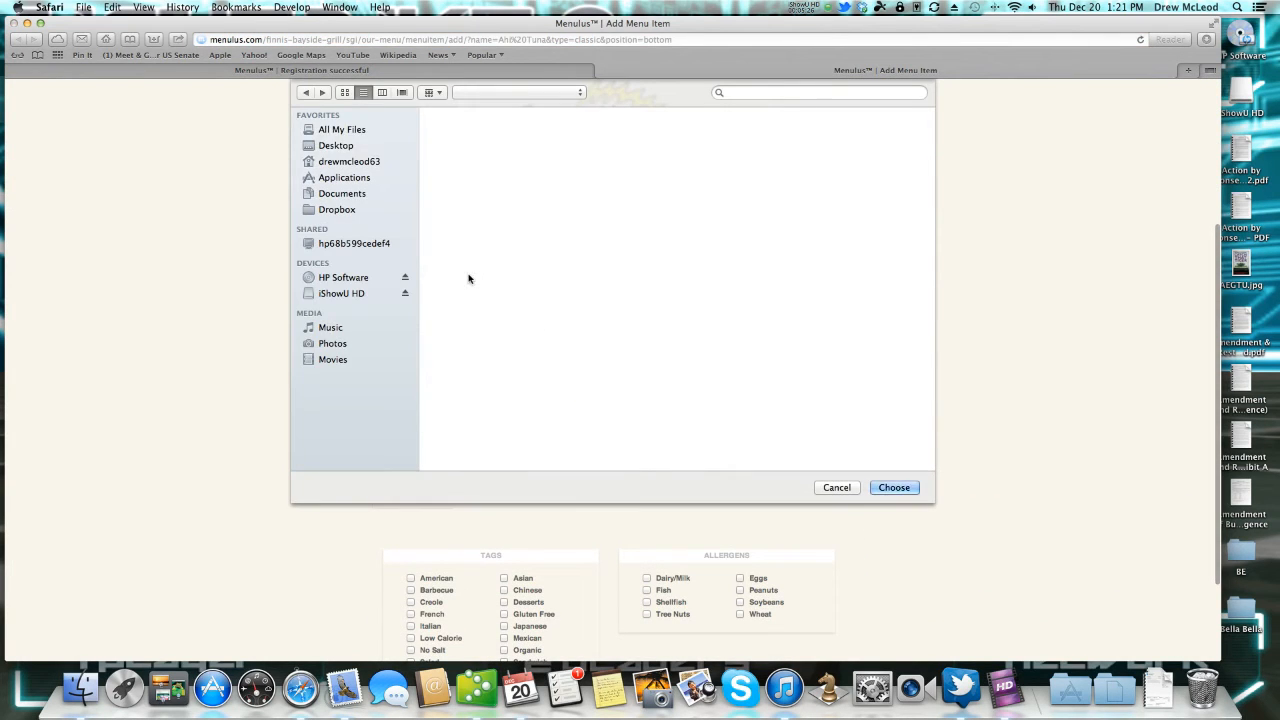
pyautogui.scroll(-10, 470, 270)
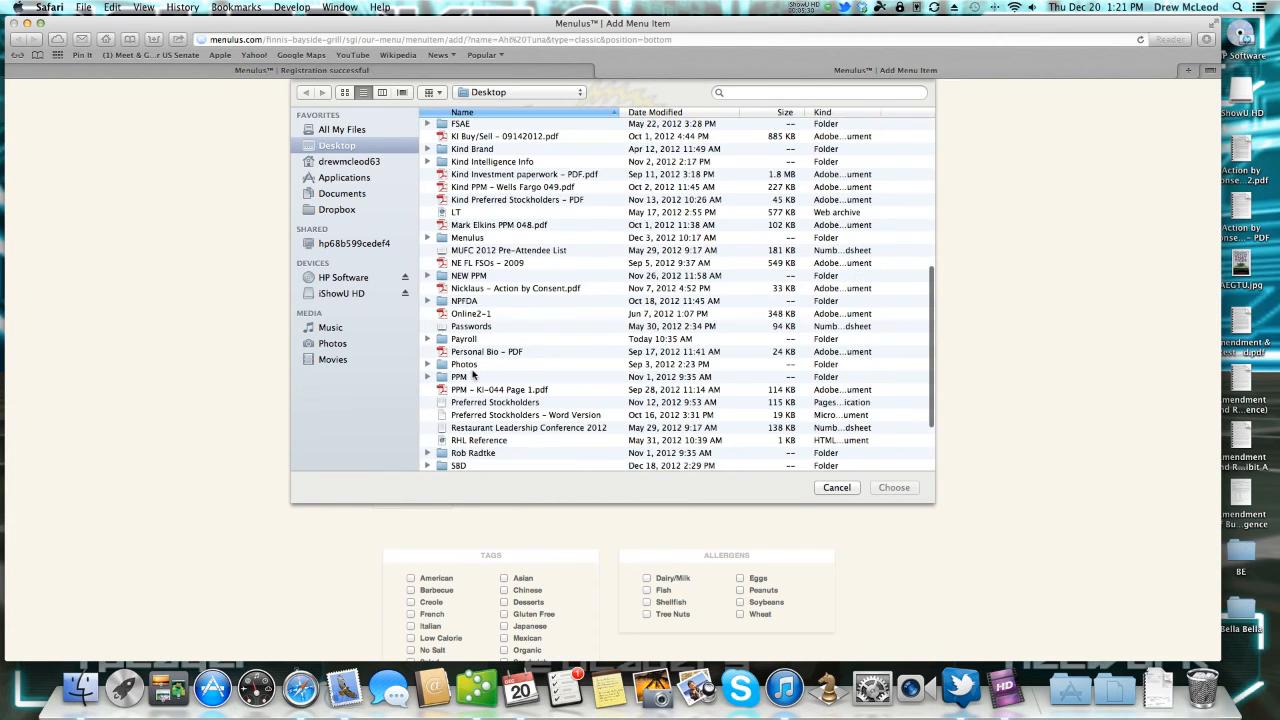
pyautogui.click(471, 366)
pyautogui.doubleClick(471, 366)
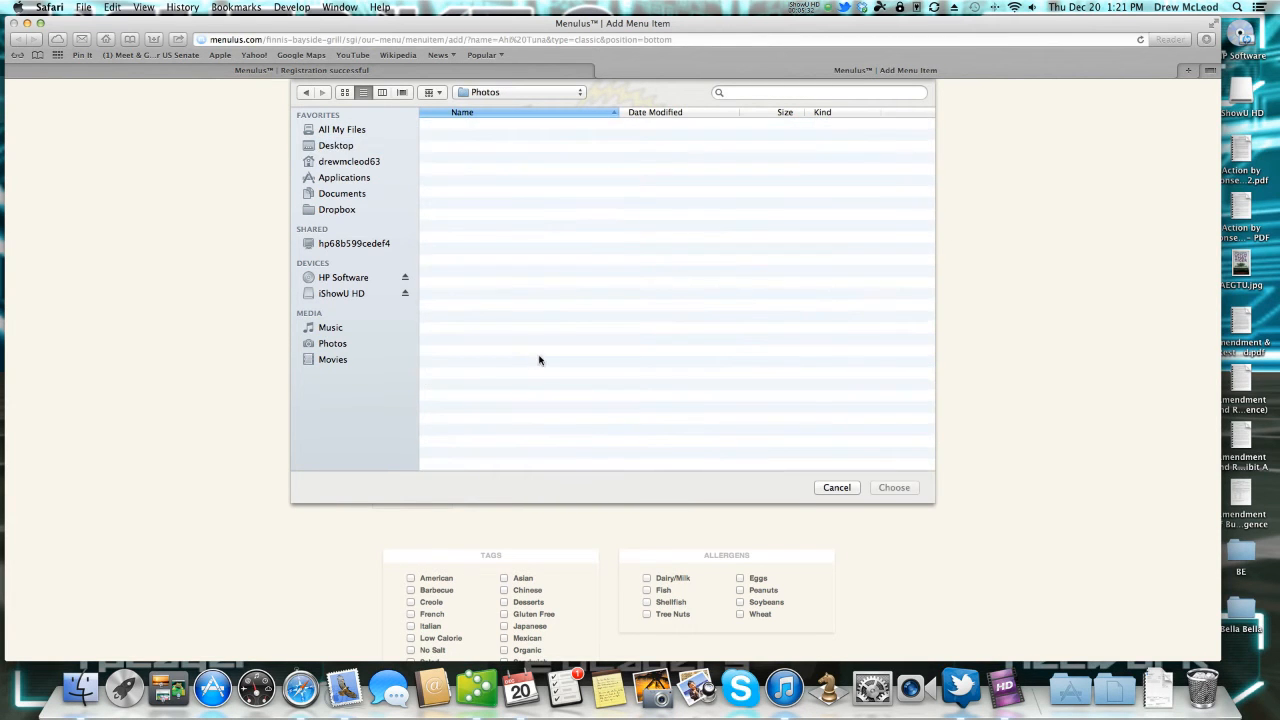
pyautogui.click(475, 124)
pyautogui.click(900, 488)
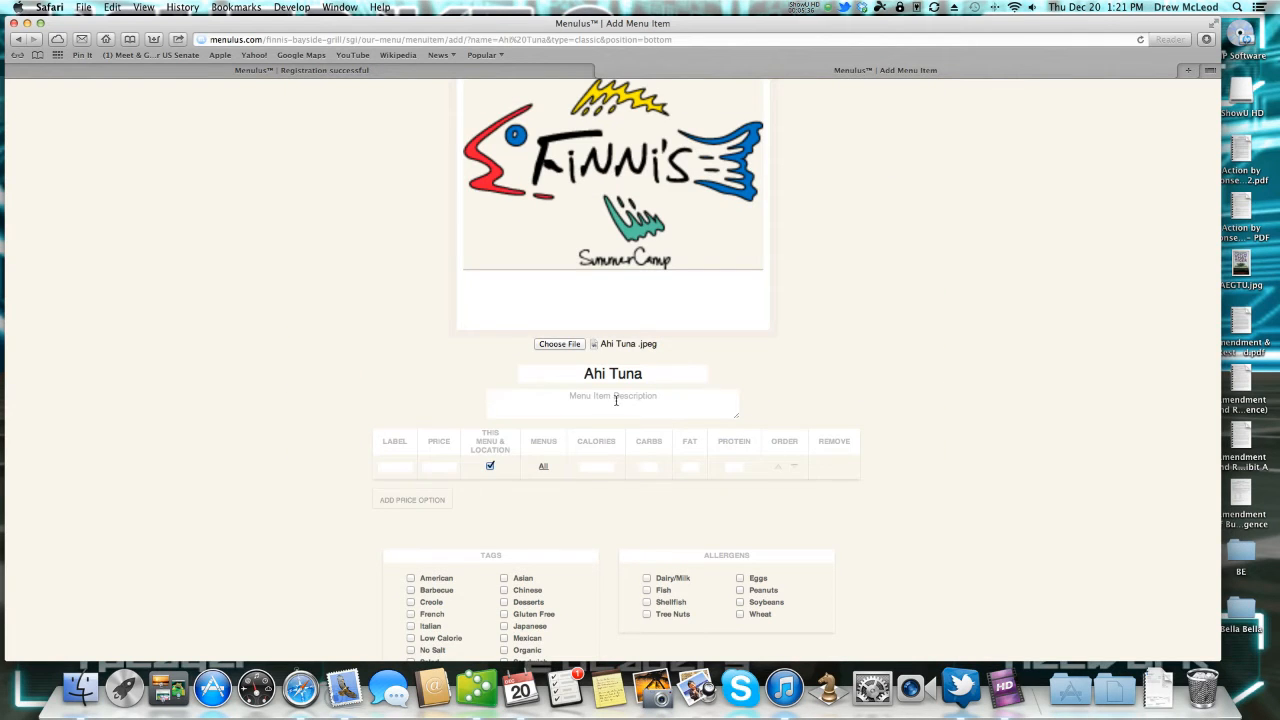
pyautogui.click(616, 400)
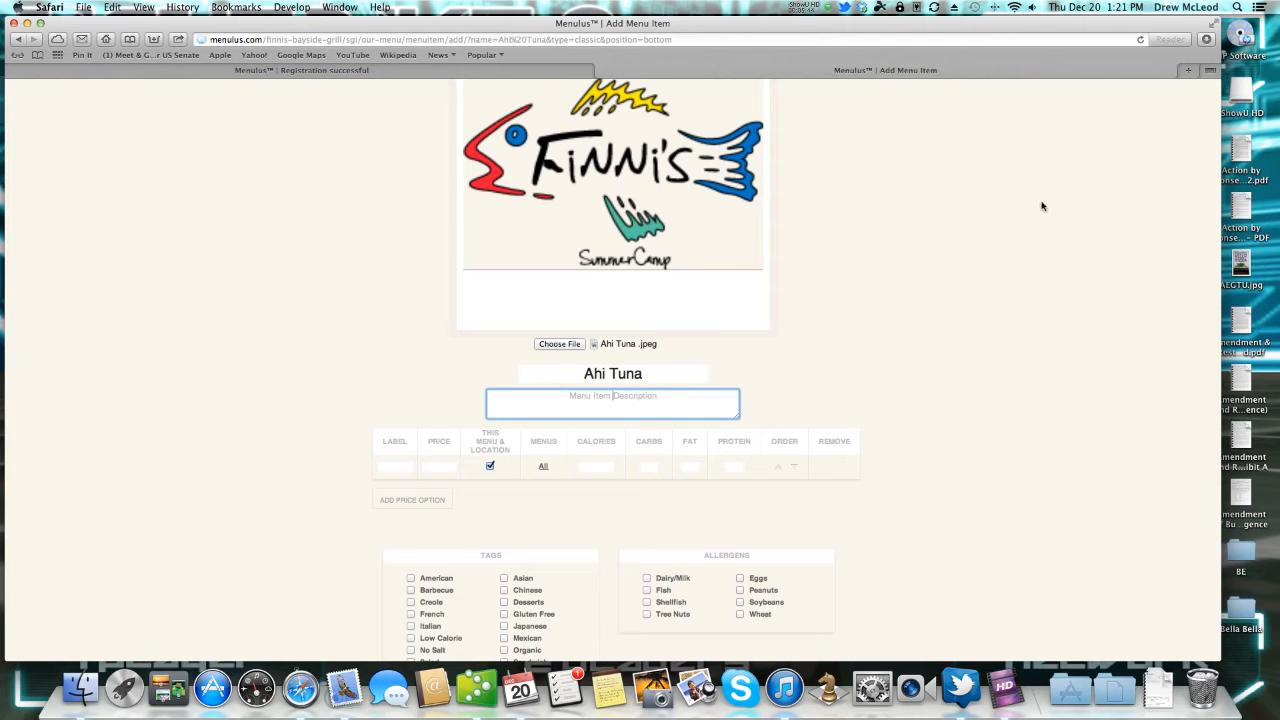
pyautogui.click(1188, 70)
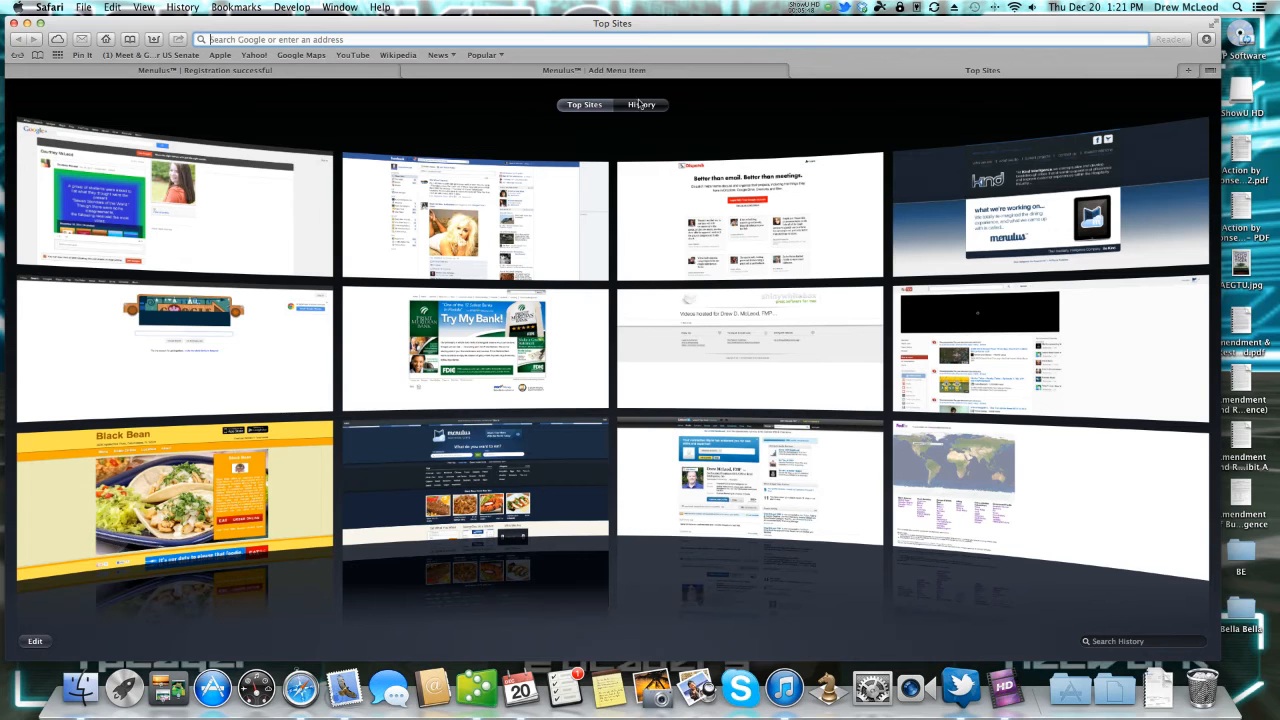
# Go back to the Menulus Add Menu Item tab with the Ahi Tuna form.
pyautogui.click(657, 74)
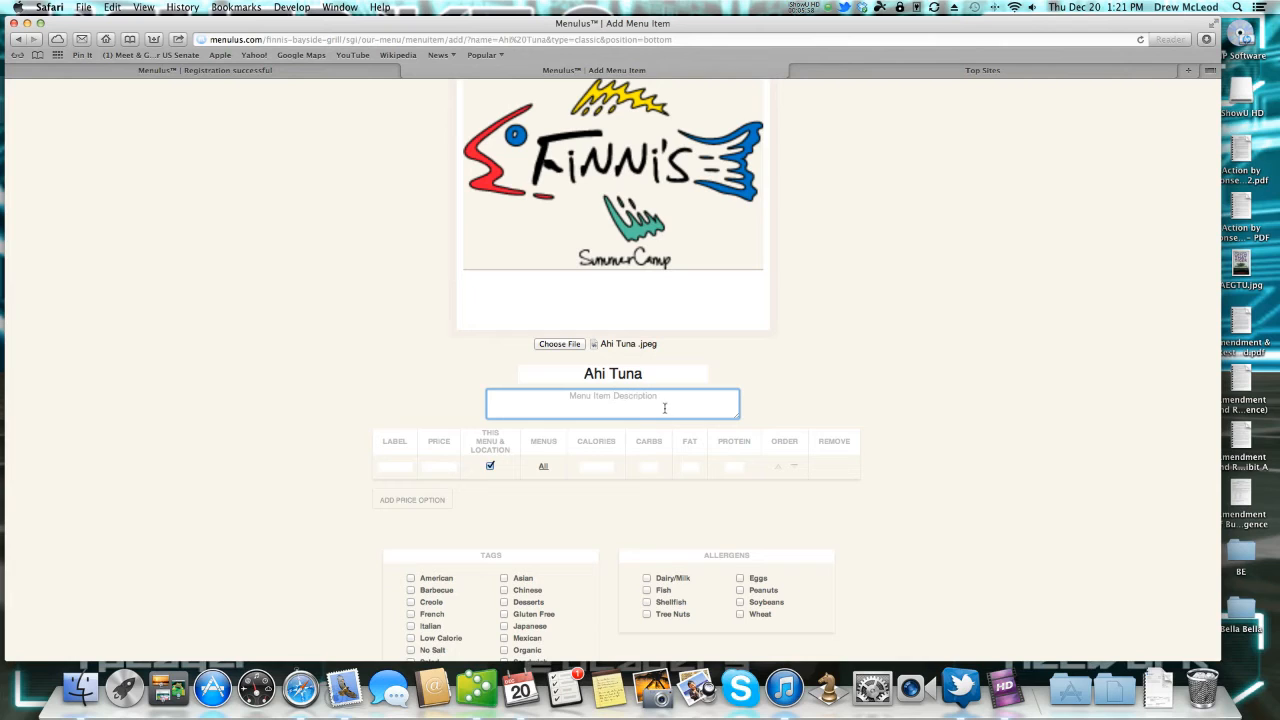
# Describe Ahi Tuna as 'Served with wasabi.' and give it a Reg price of 8.99.
pyautogui.write('Served with wasabi.')
pyautogui.click(411, 467)
pyautogui.write('Reg')
pyautogui.press('Tab')
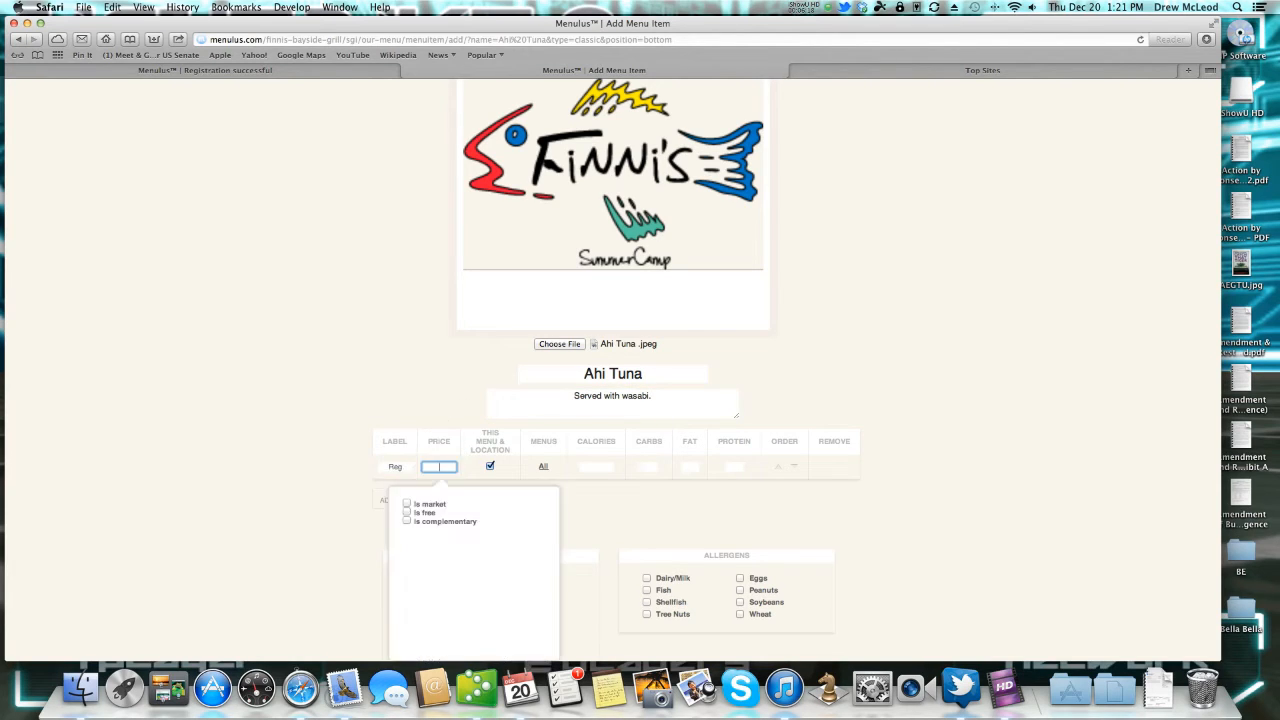
pyautogui.write('8.99')
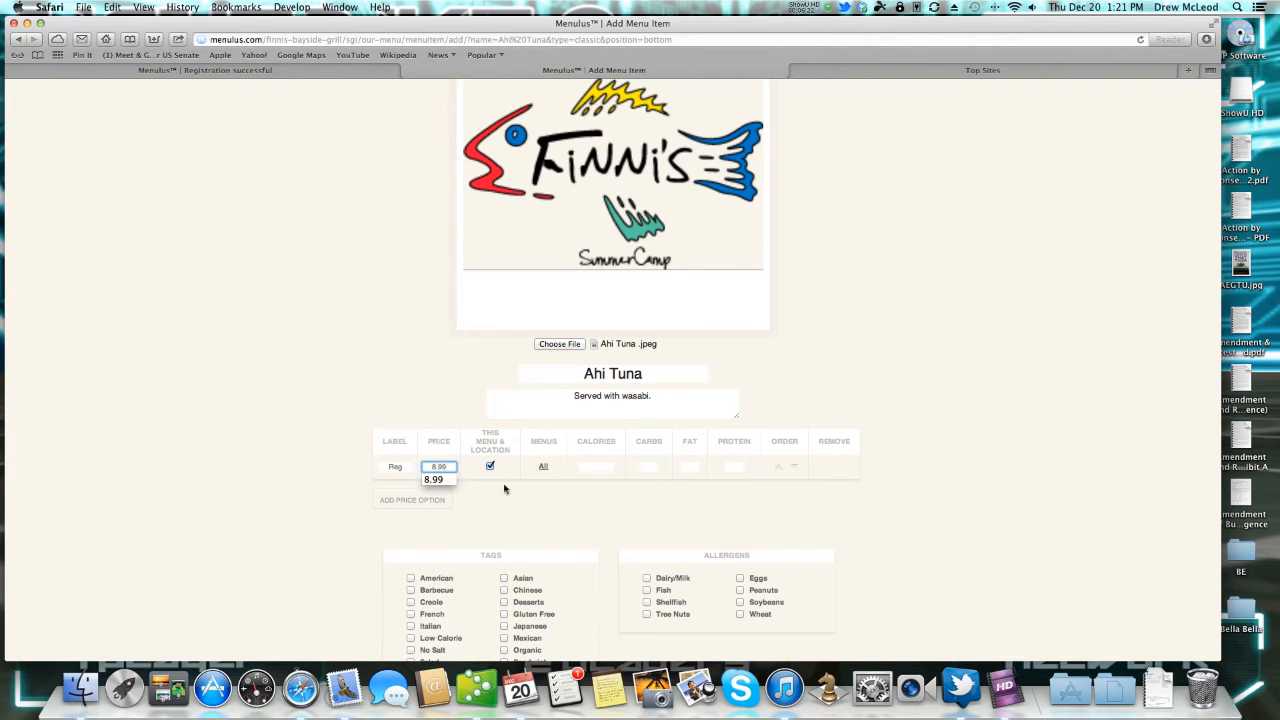
pyautogui.press('Tab')
# Add a second price option, HH at 7.99, included on all menus.
pyautogui.click(416, 502)
pyautogui.click(395, 490)
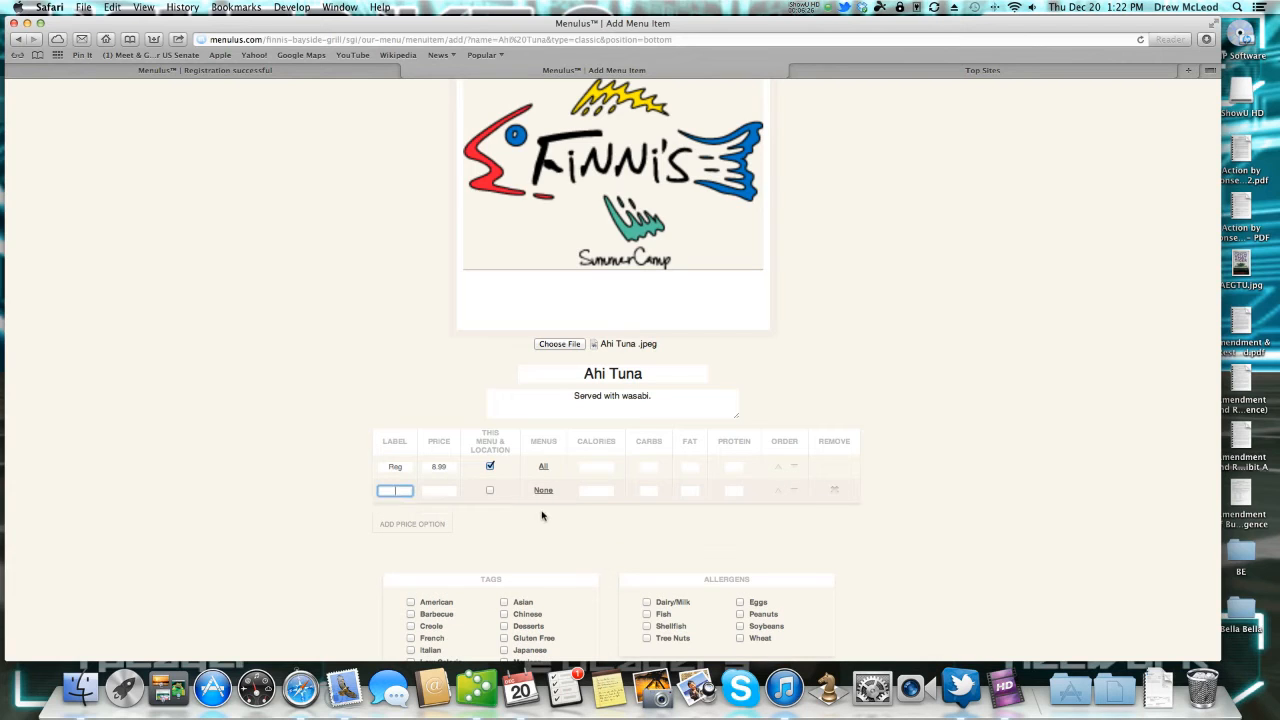
pyautogui.write('HH')
pyautogui.press('Tab')
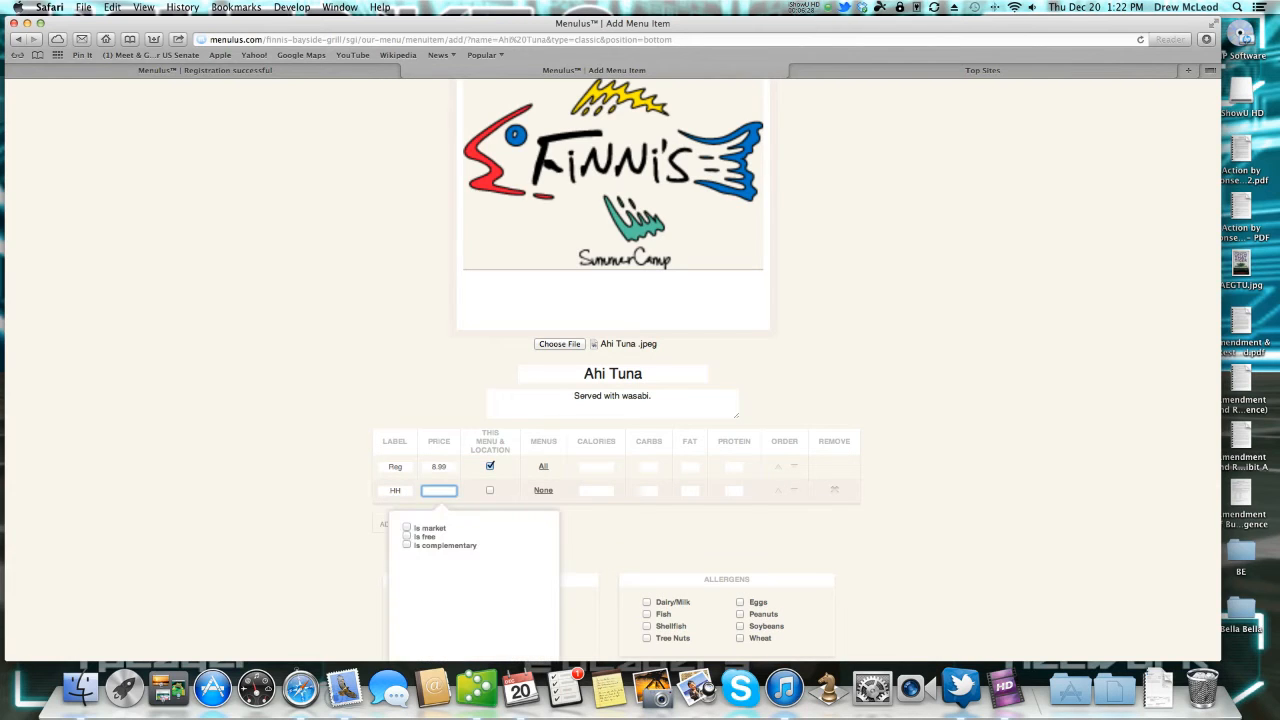
pyautogui.write('7.99')
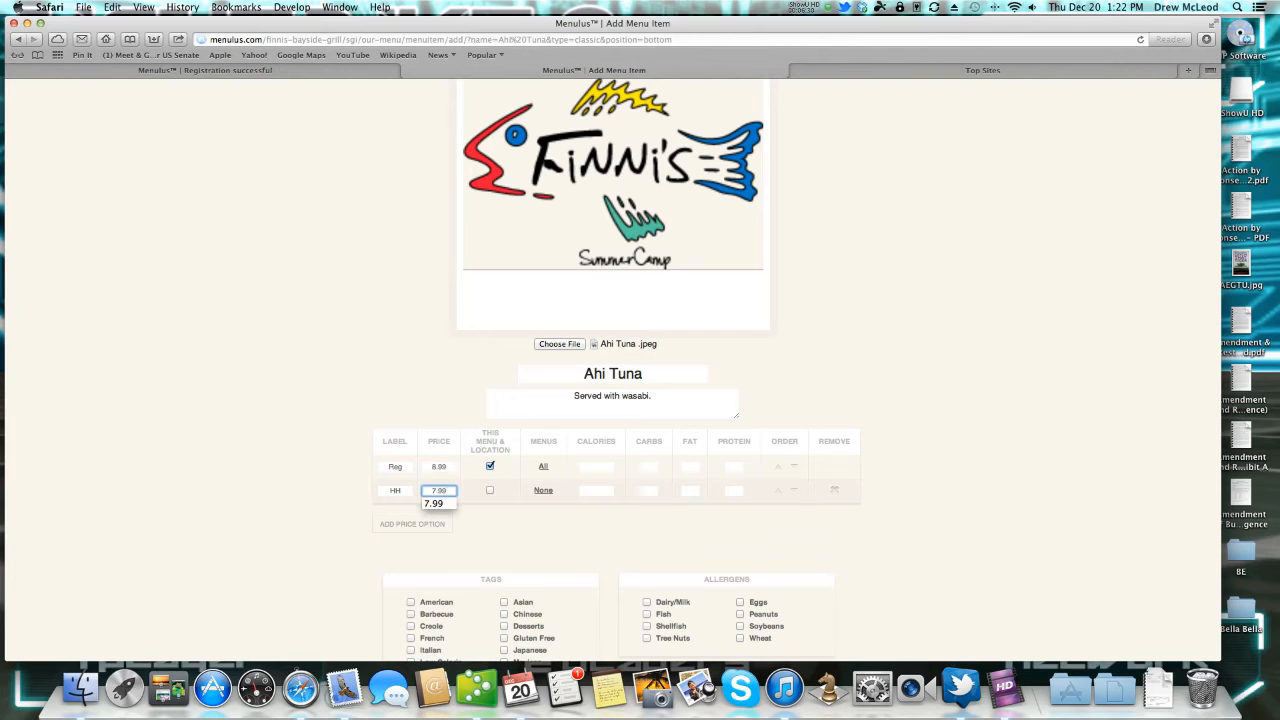
pyautogui.press('Tab')
pyautogui.click(490, 490)
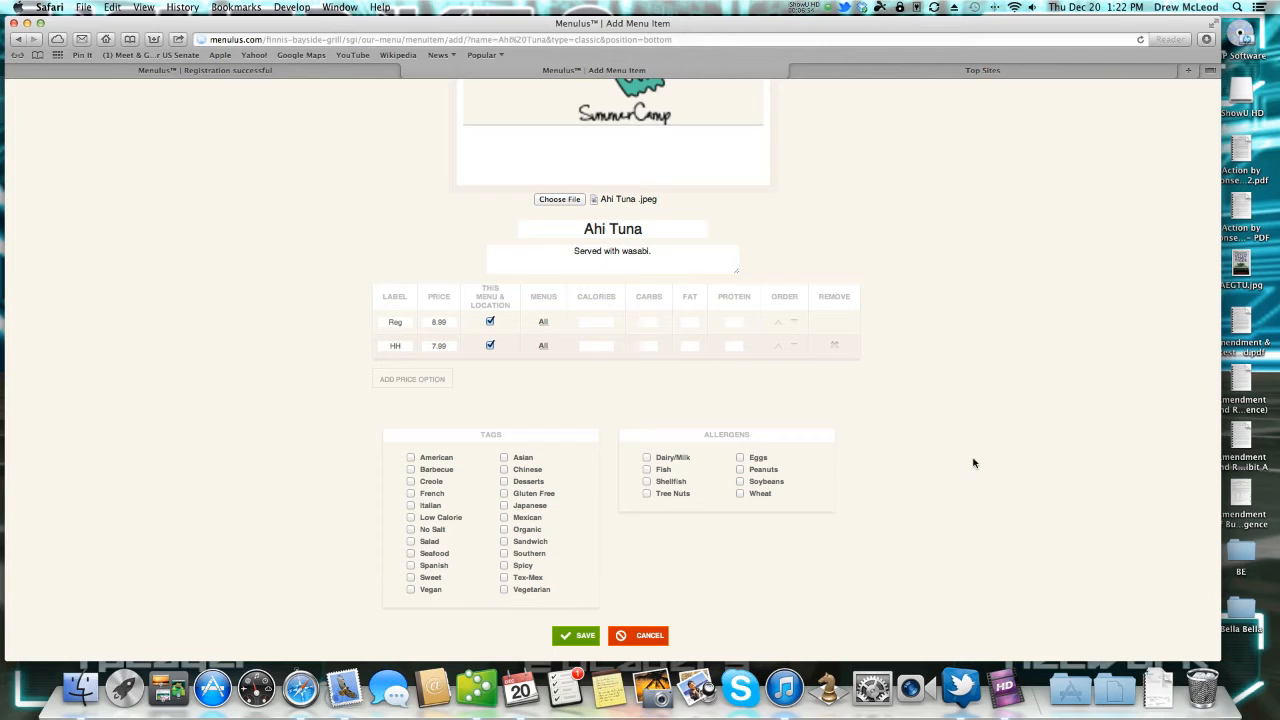
# Mark the Fish allergen, tag Asian and Japanese, and save Ahi Tuna.
pyautogui.click(647, 469)
pyautogui.click(504, 458)
pyautogui.click(504, 505)
pyautogui.click(580, 637)
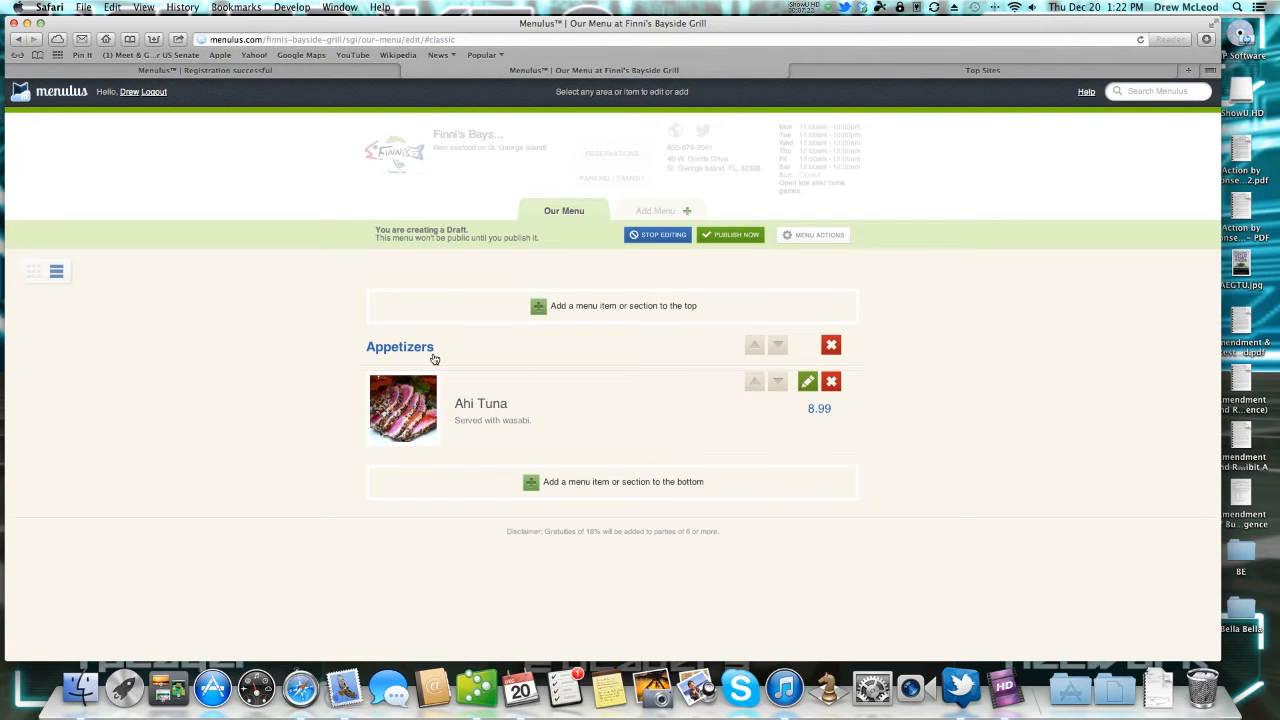
# Add a new Appetizers item and attach the Calamari.jpg photo.
pyautogui.click(643, 495)
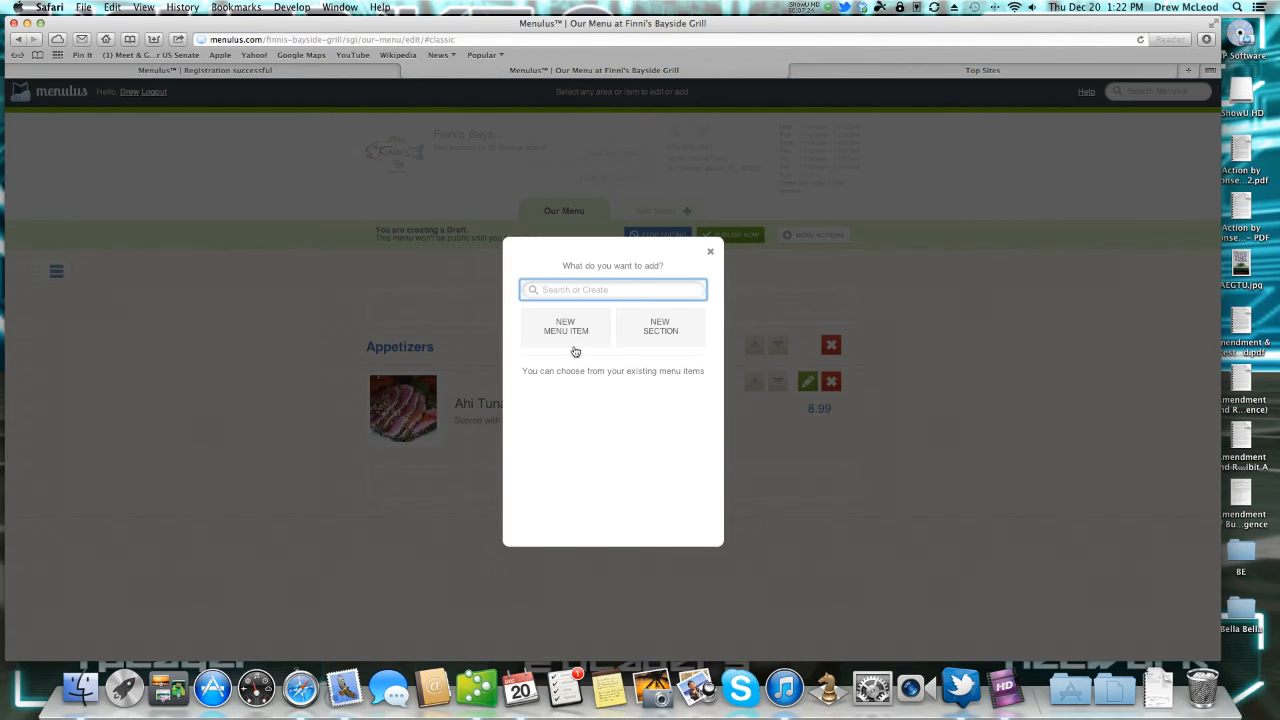
pyautogui.write('Chicken Wings')
pyautogui.click(574, 329)
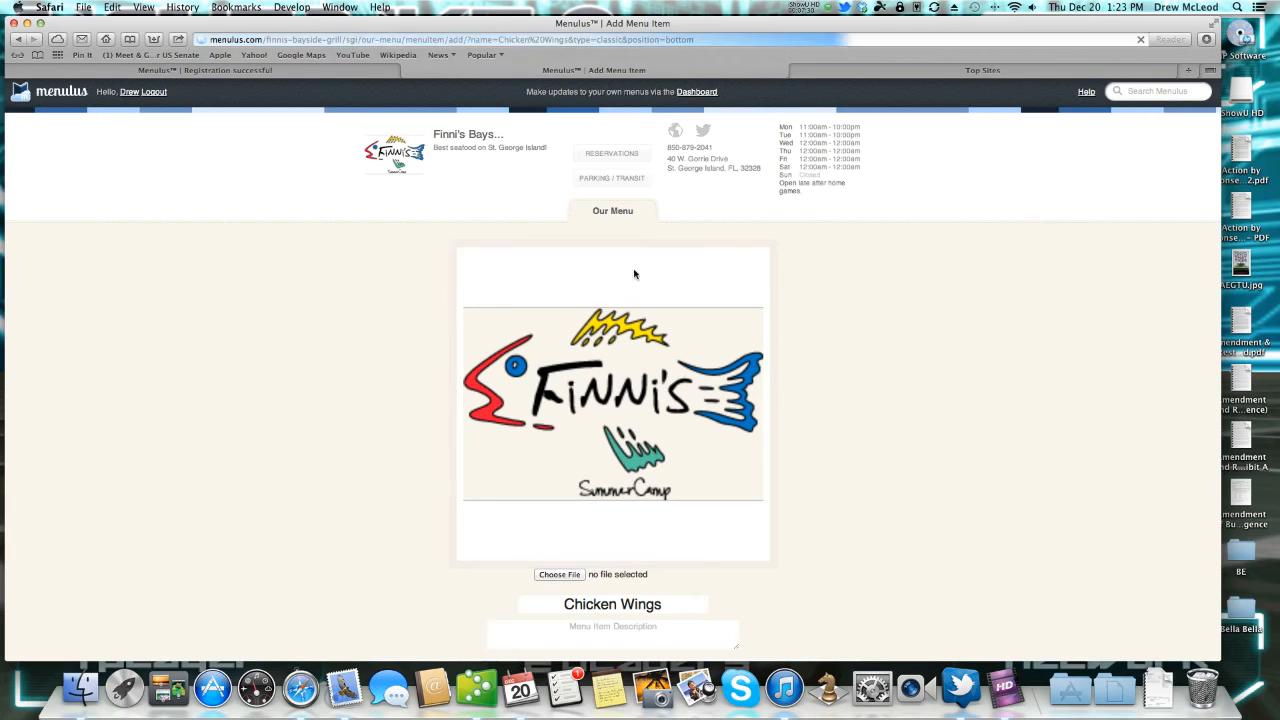
pyautogui.click(570, 576)
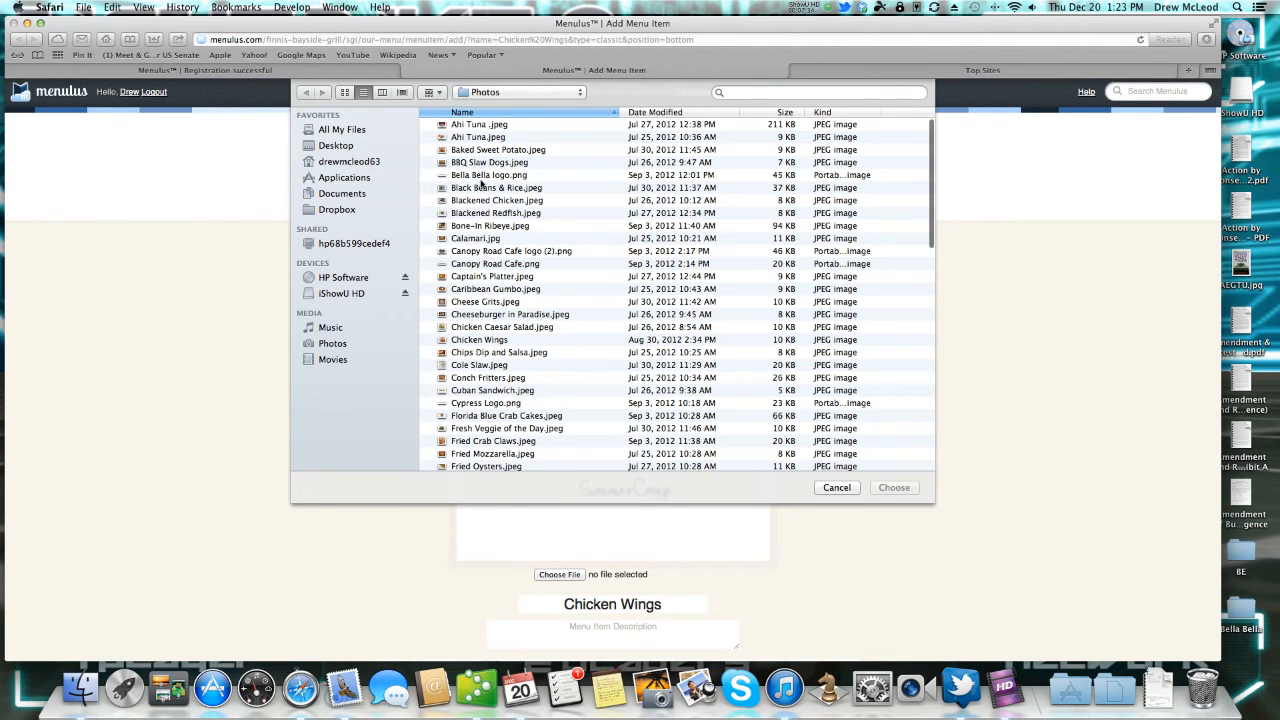
pyautogui.click(476, 241)
pyautogui.click(894, 487)
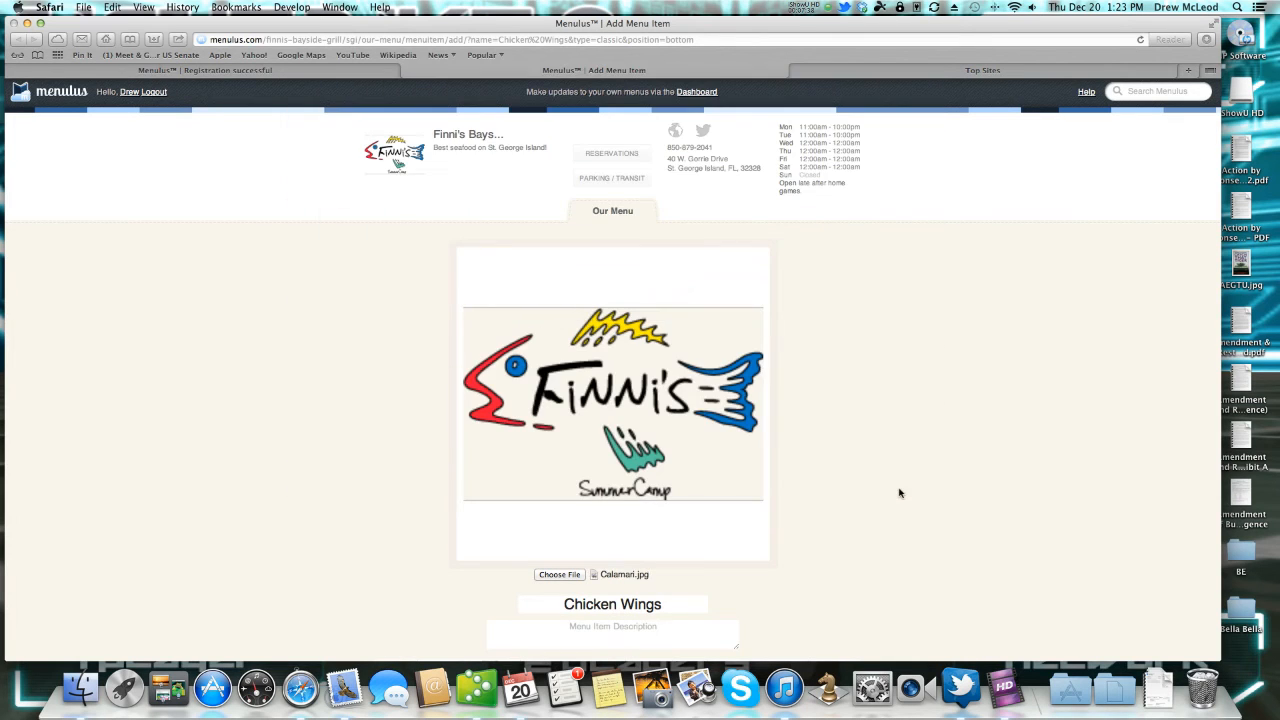
# Rename the item Calamari and describe it as 'Fried and served with Marinara sauce.'.
pyautogui.click(670, 605)
pyautogui.press('BackSpace')
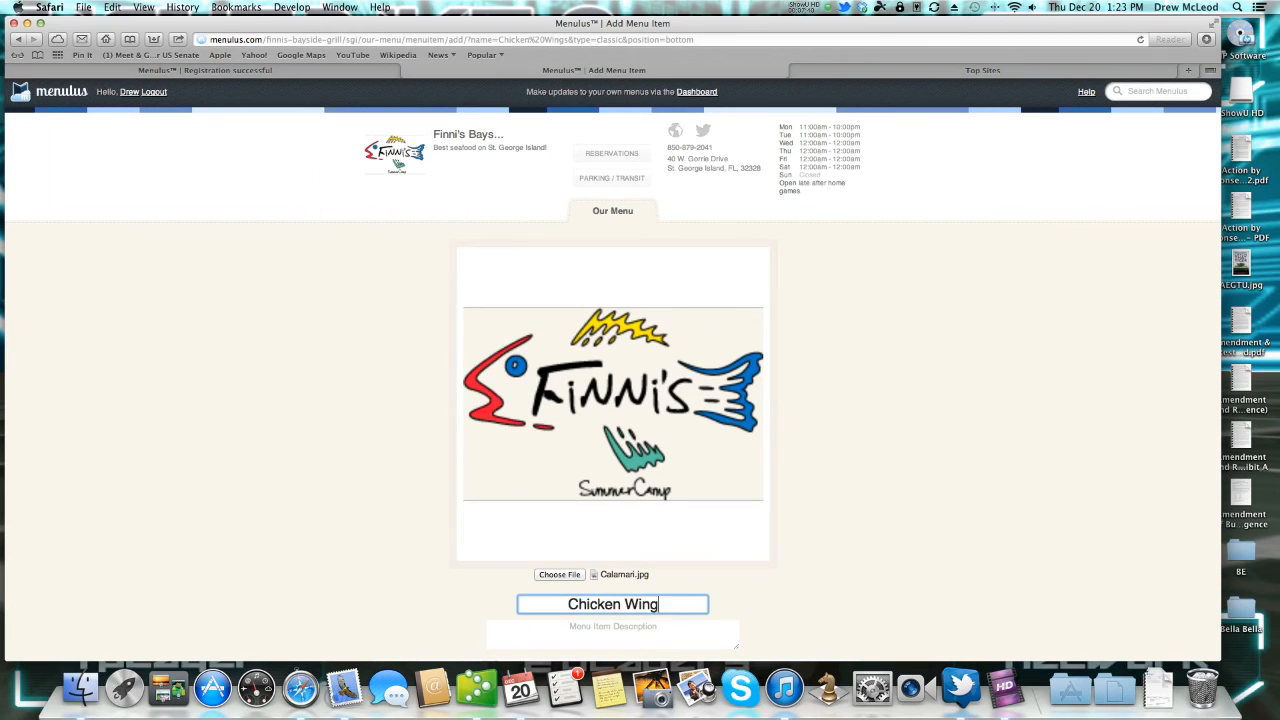
pyautogui.press('F12')
pyautogui.press('F12')
pyautogui.press('BackSpace')
pyautogui.press('BackSpace')
pyautogui.press('BackSpace')
pyautogui.press('BackSpace')
pyautogui.press('BackSpace')
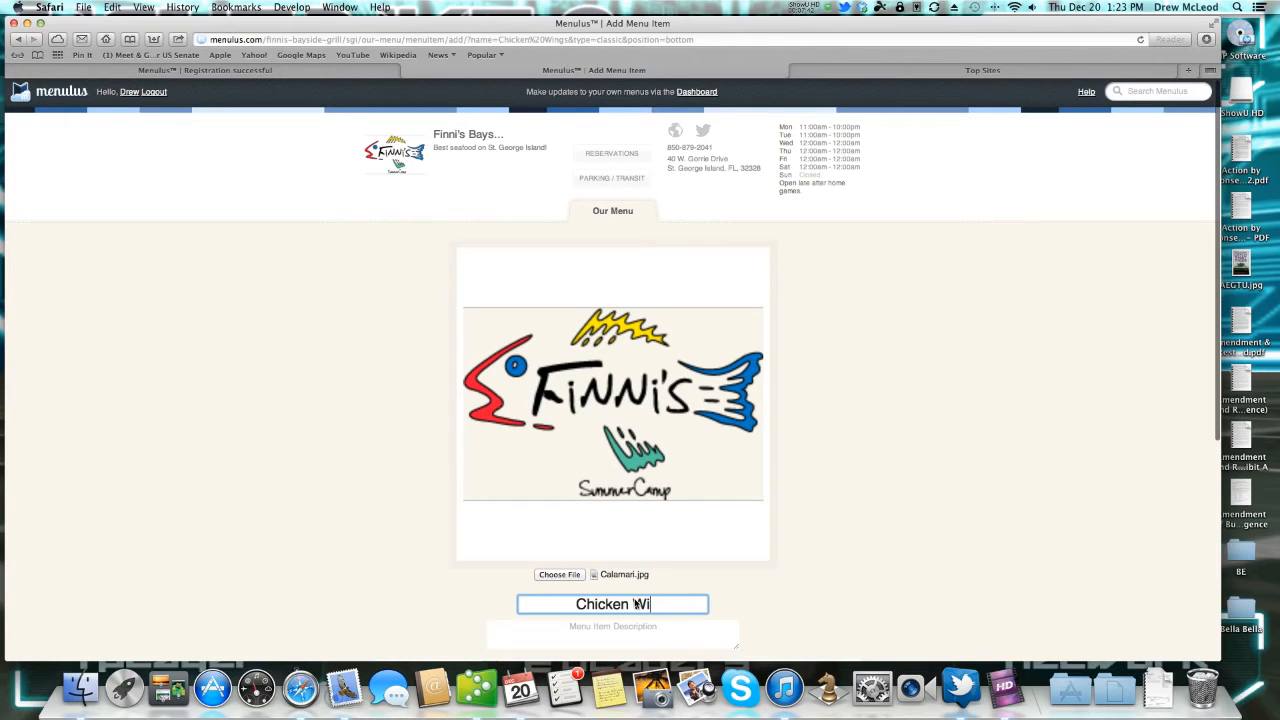
pyautogui.press('BackSpace')
pyautogui.press('BackSpace')
pyautogui.press('BackSpace')
pyautogui.press('BackSpace')
pyautogui.press('BackSpace')
pyautogui.press('BackSpace')
pyautogui.press('BackSpace')
pyautogui.write('Calamari')
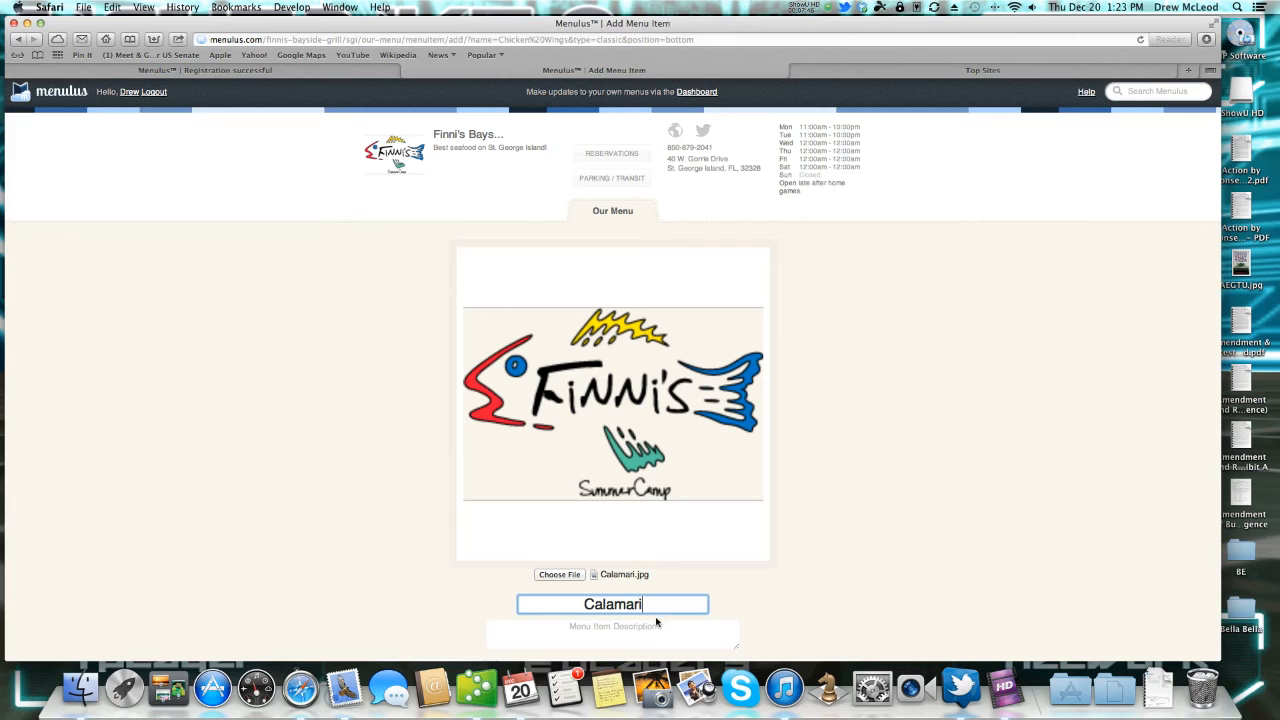
pyautogui.click(670, 630)
pyautogui.write('Fi')
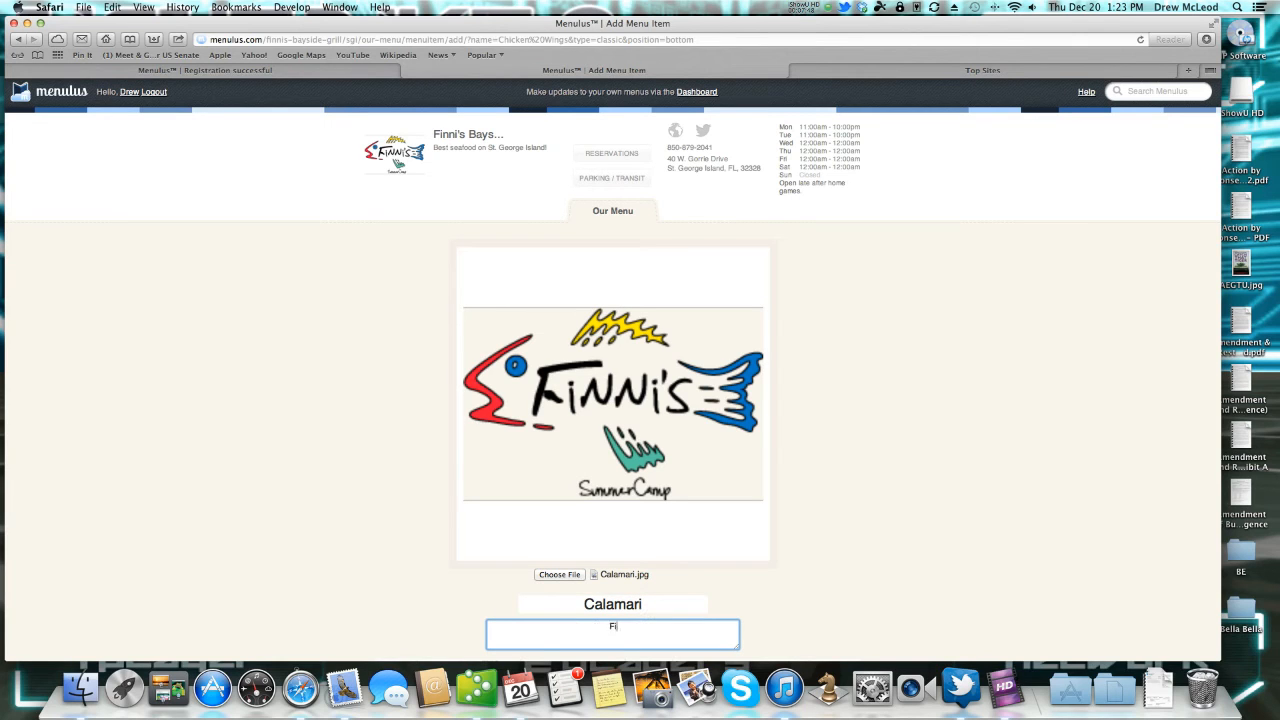
pyautogui.write('ied wi')
pyautogui.press('BackSpace')
pyautogui.press('BackSpace')
pyautogui.write('and servied with Marinara sauce.')
pyautogui.scroll(-5, 843, 600)
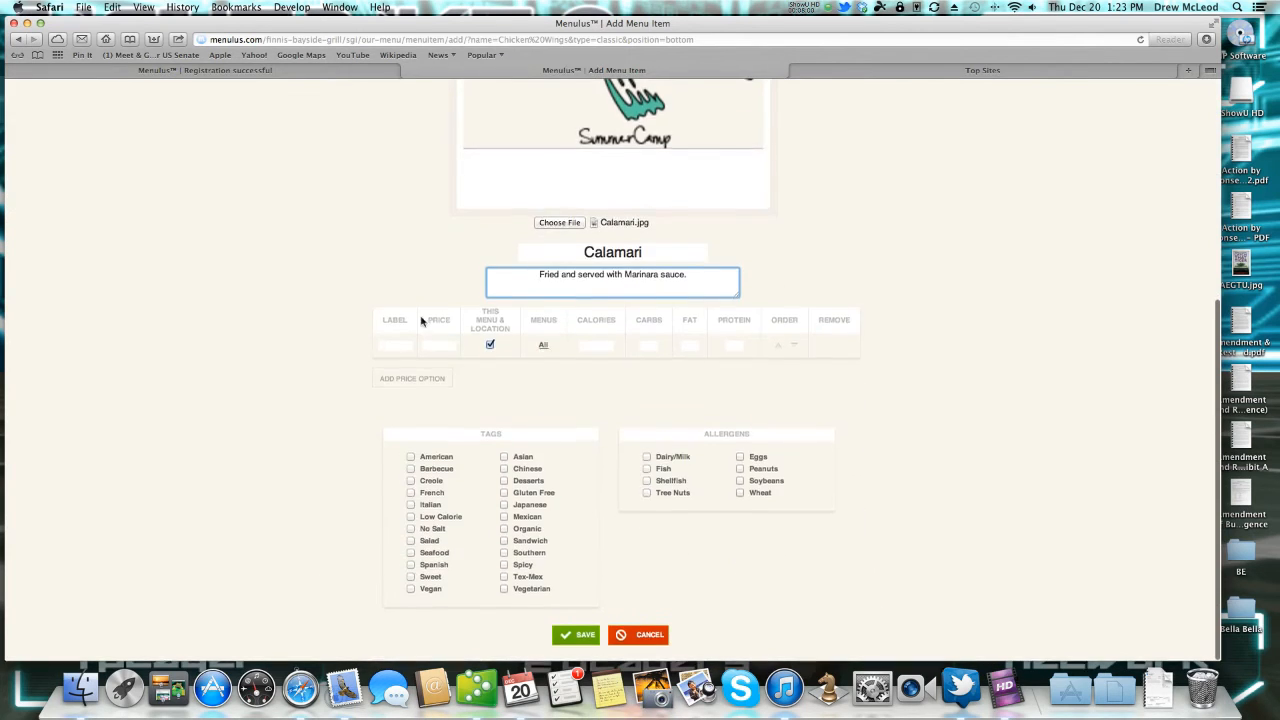
# Give Calamari a Reg price of 8.99.
pyautogui.click(398, 346)
pyautogui.write('Reg')
pyautogui.press('Tab')
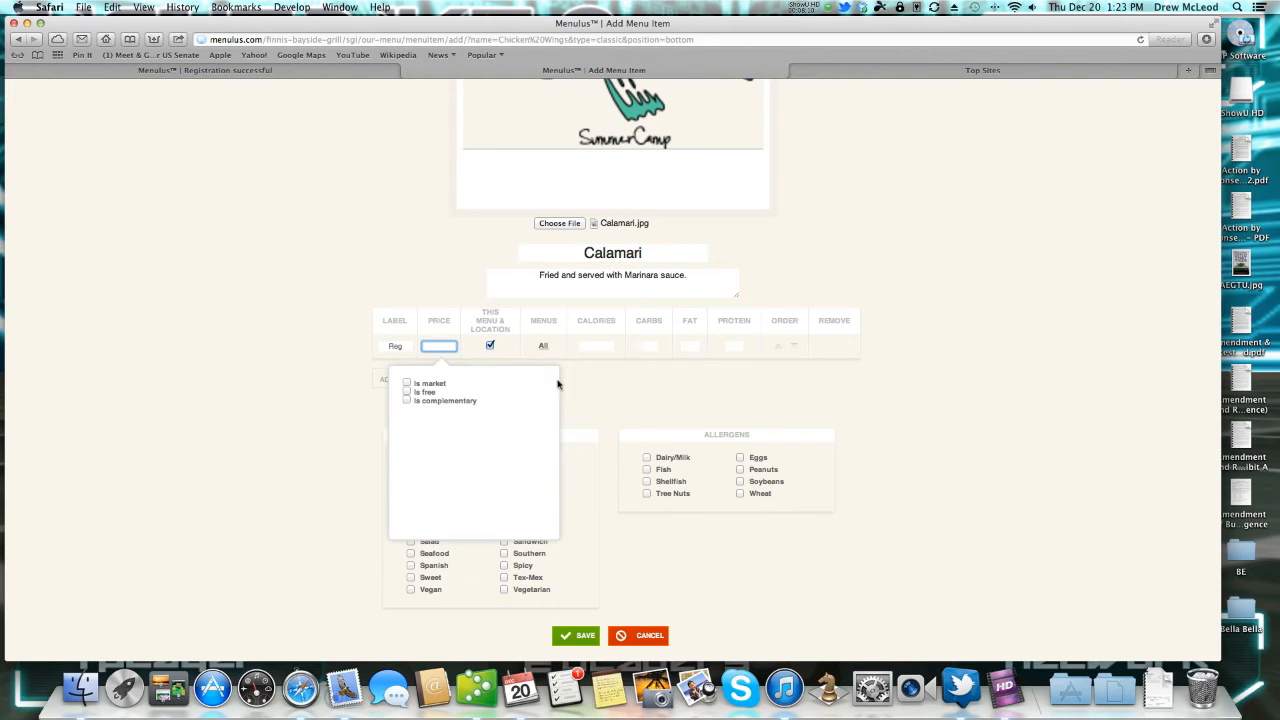
pyautogui.write('8')
pyautogui.press('Tab')
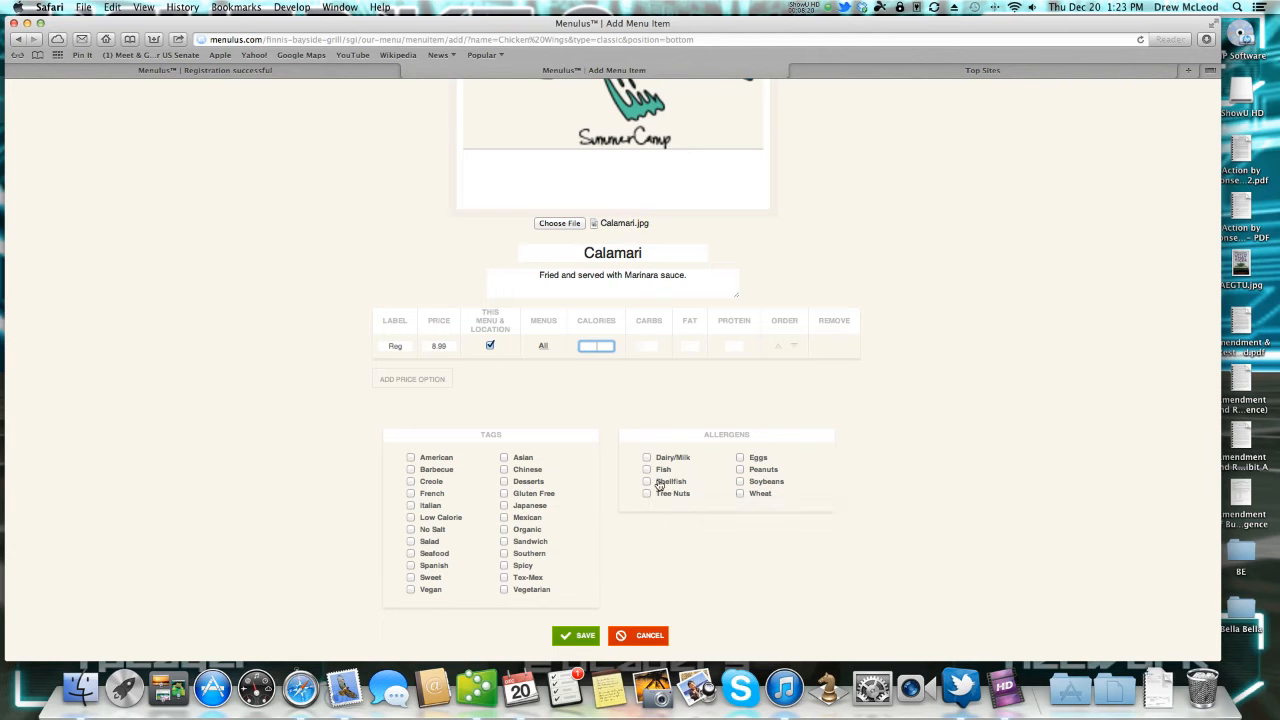
# Mark Calamari with the Shellfish allergen and Seafood tag, then save it.
pyautogui.moveTo(664, 496)
pyautogui.moveTo(662, 460)
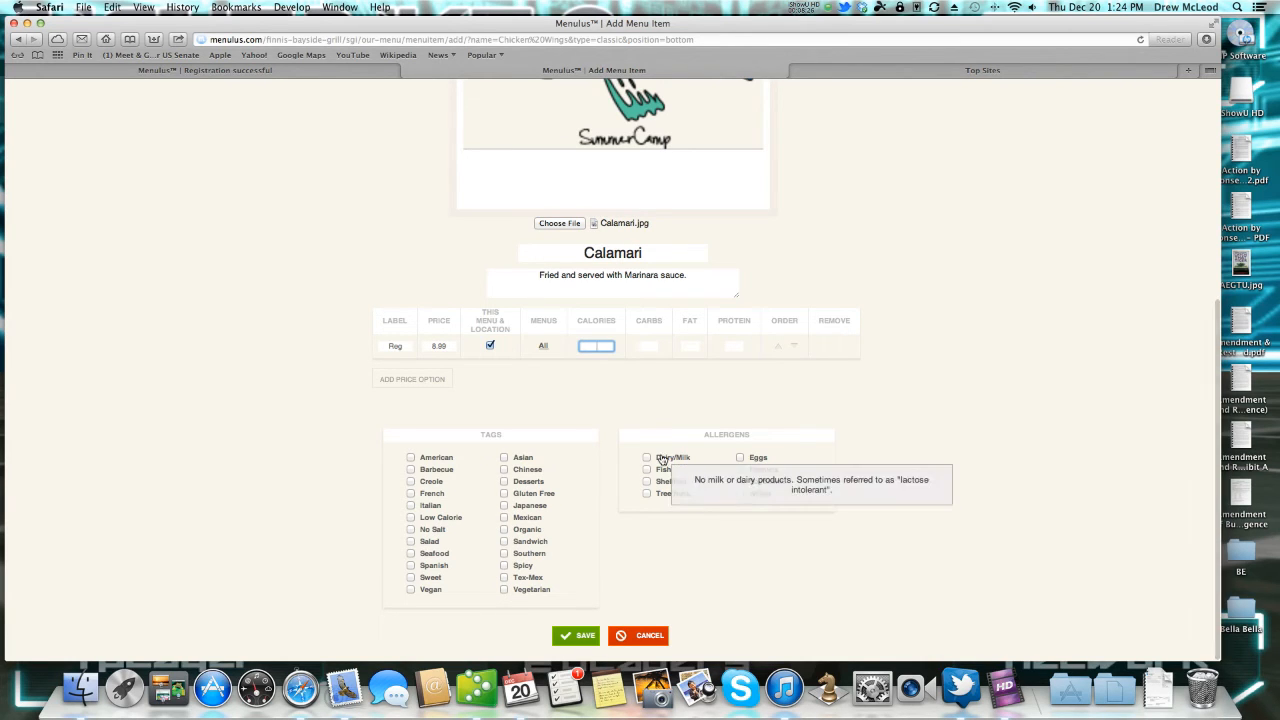
pyautogui.moveTo(533, 591)
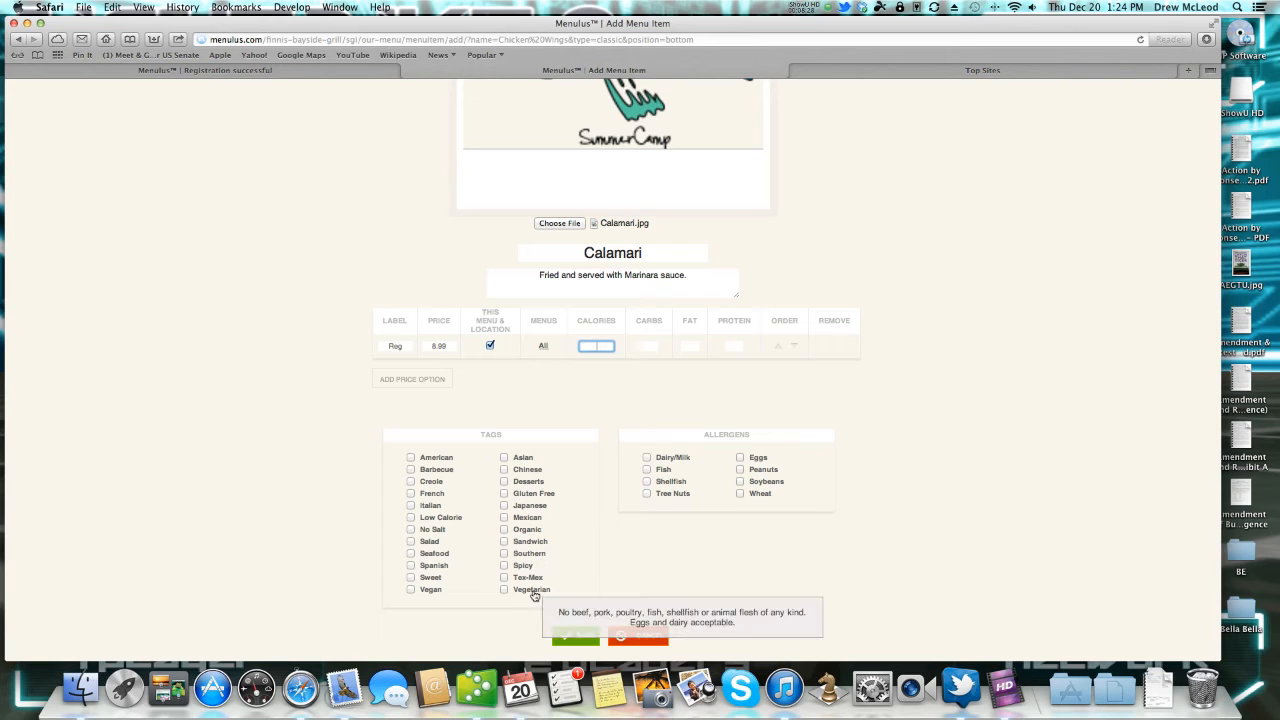
pyautogui.moveTo(432, 596)
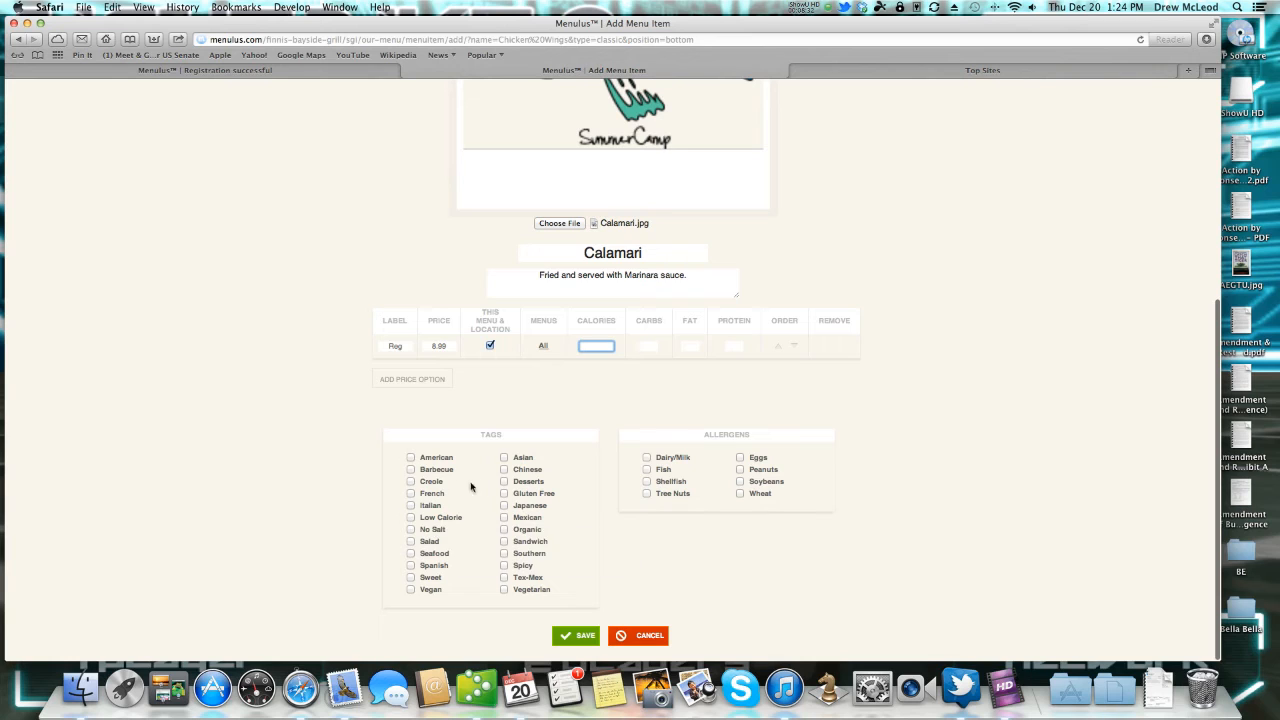
pyautogui.moveTo(525, 500)
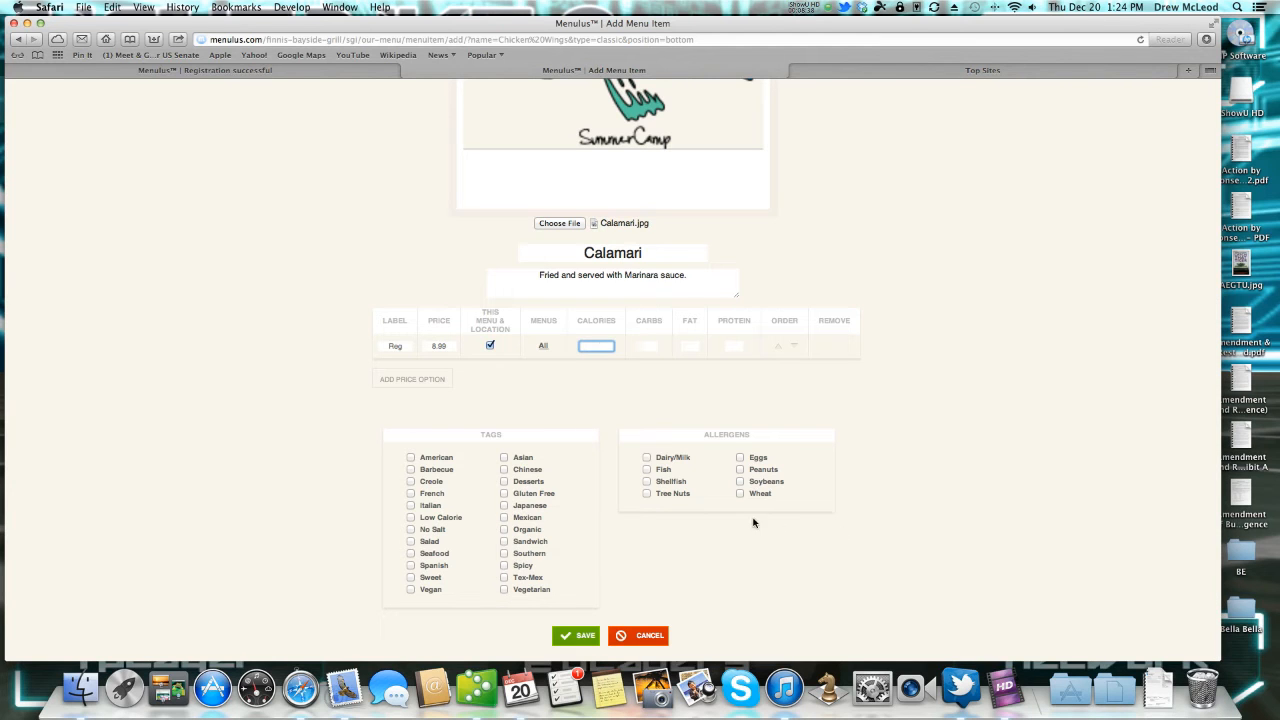
pyautogui.click(646, 481)
pyautogui.click(410, 554)
pyautogui.click(577, 638)
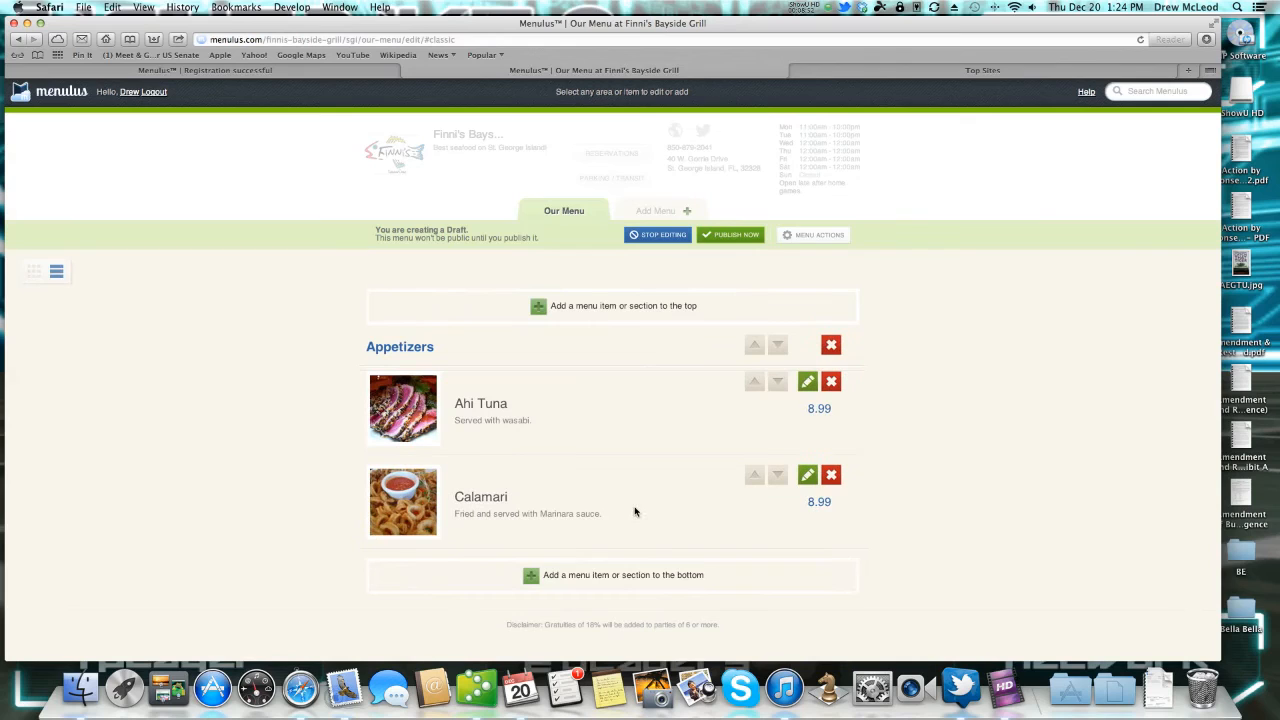
# Test reordering Calamari and Ahi Tuna, keep Ahi Tuna first, and switch to mosaic view.
pyautogui.click(754, 475)
pyautogui.click(777, 382)
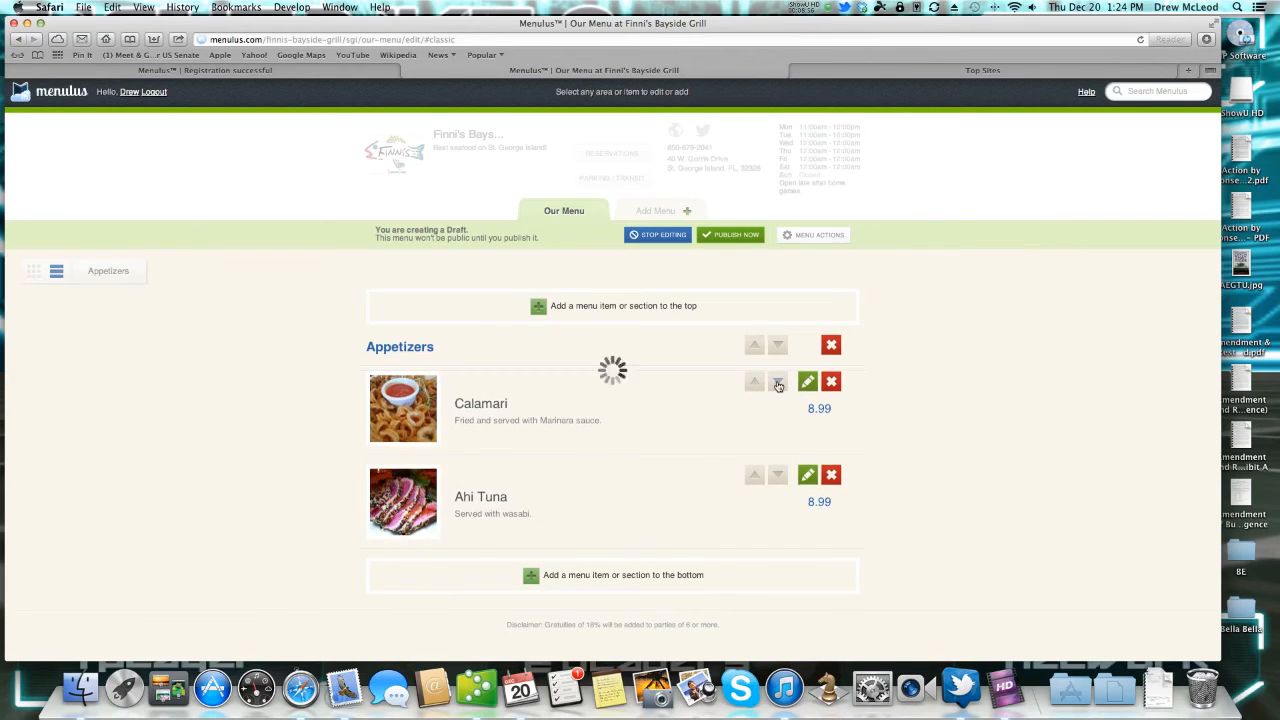
pyautogui.click(755, 383)
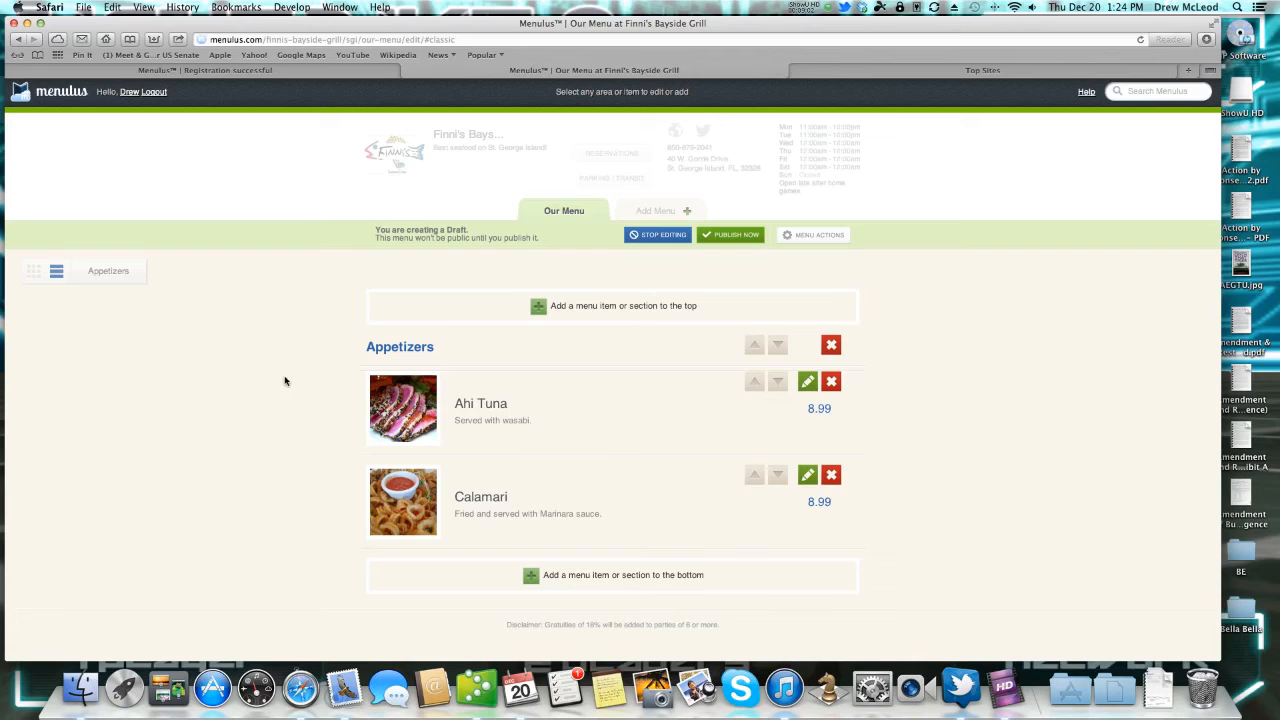
pyautogui.click(34, 272)
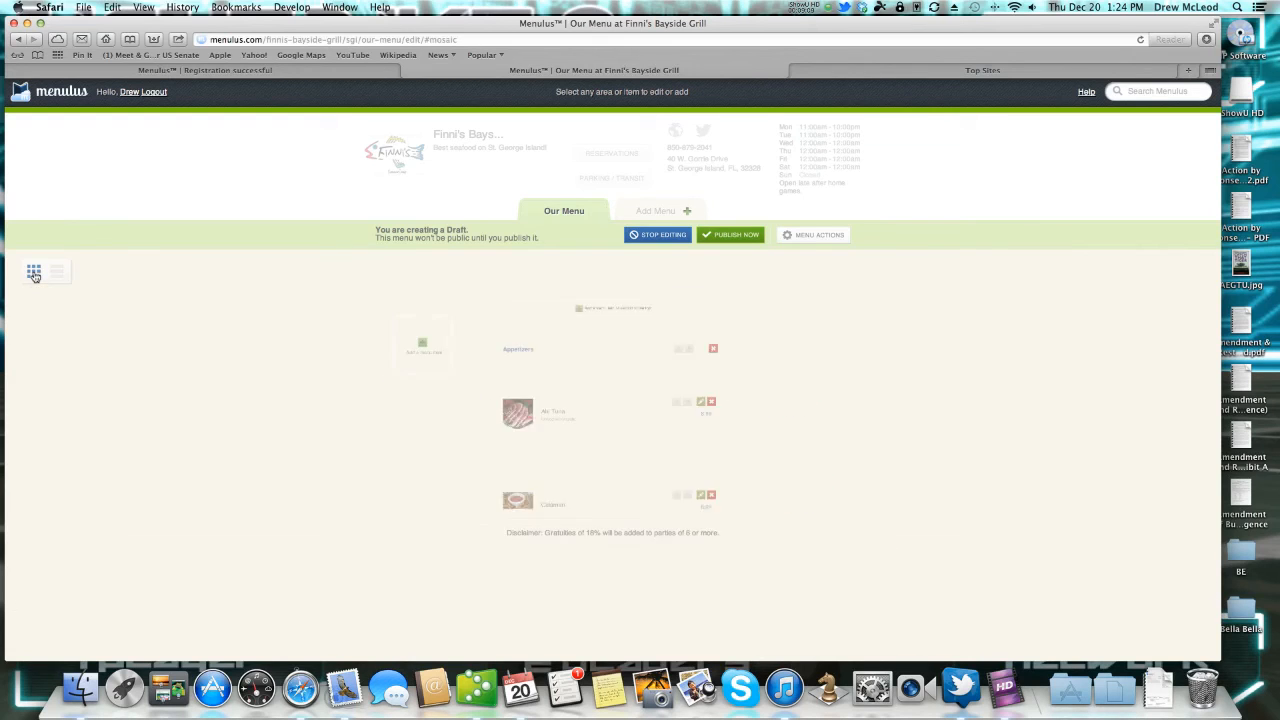
# Add Ahi Tuna and Calamari as tiles in the mosaic menu.
pyautogui.click(423, 348)
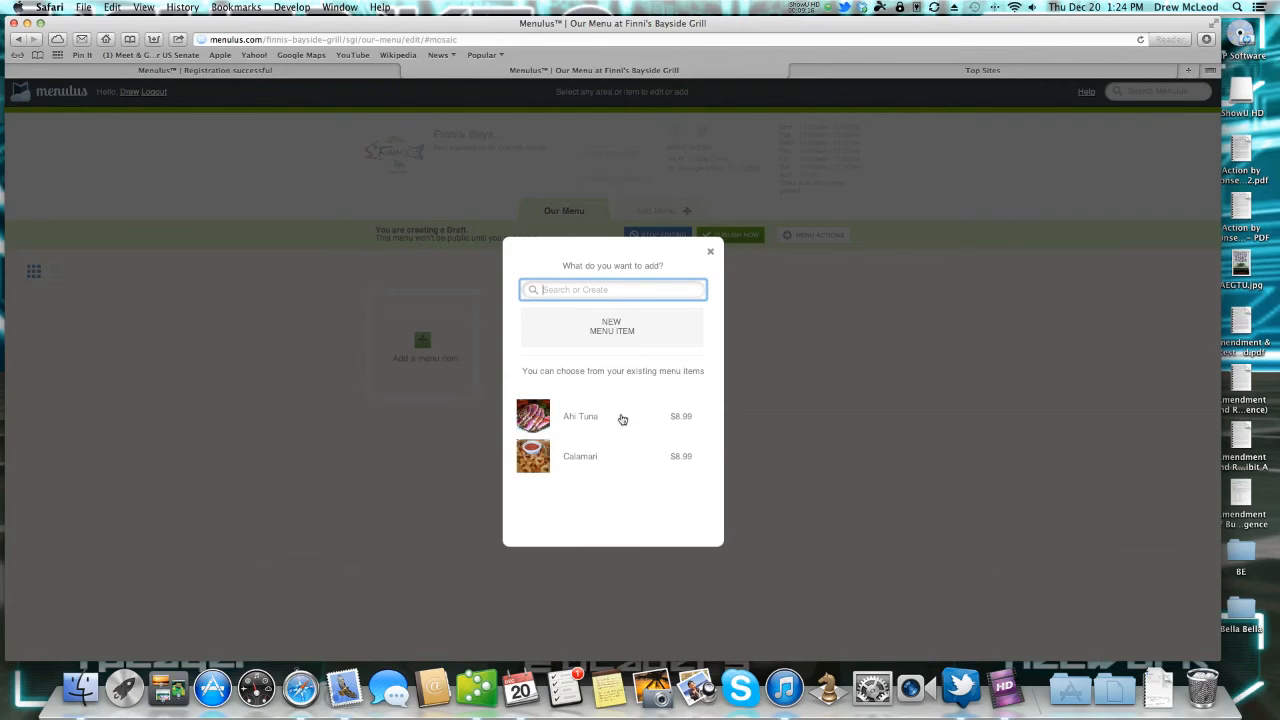
pyautogui.click(546, 419)
pyautogui.click(537, 418)
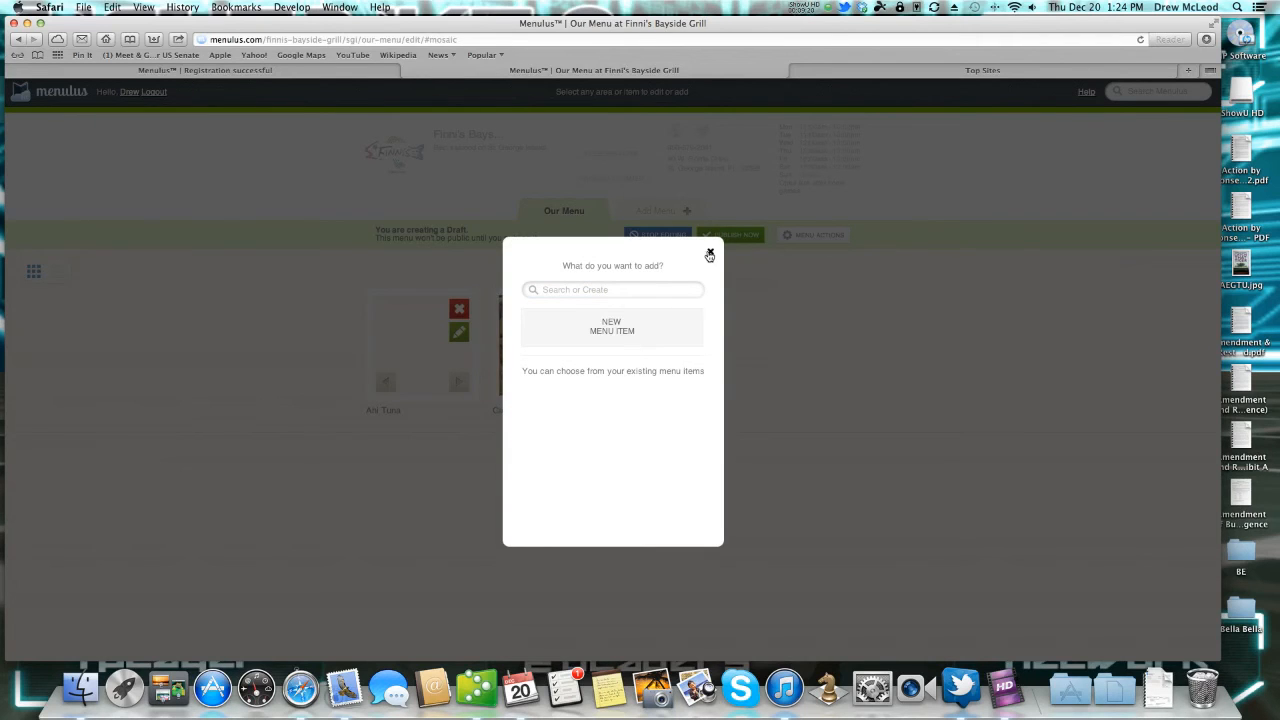
pyautogui.click(709, 253)
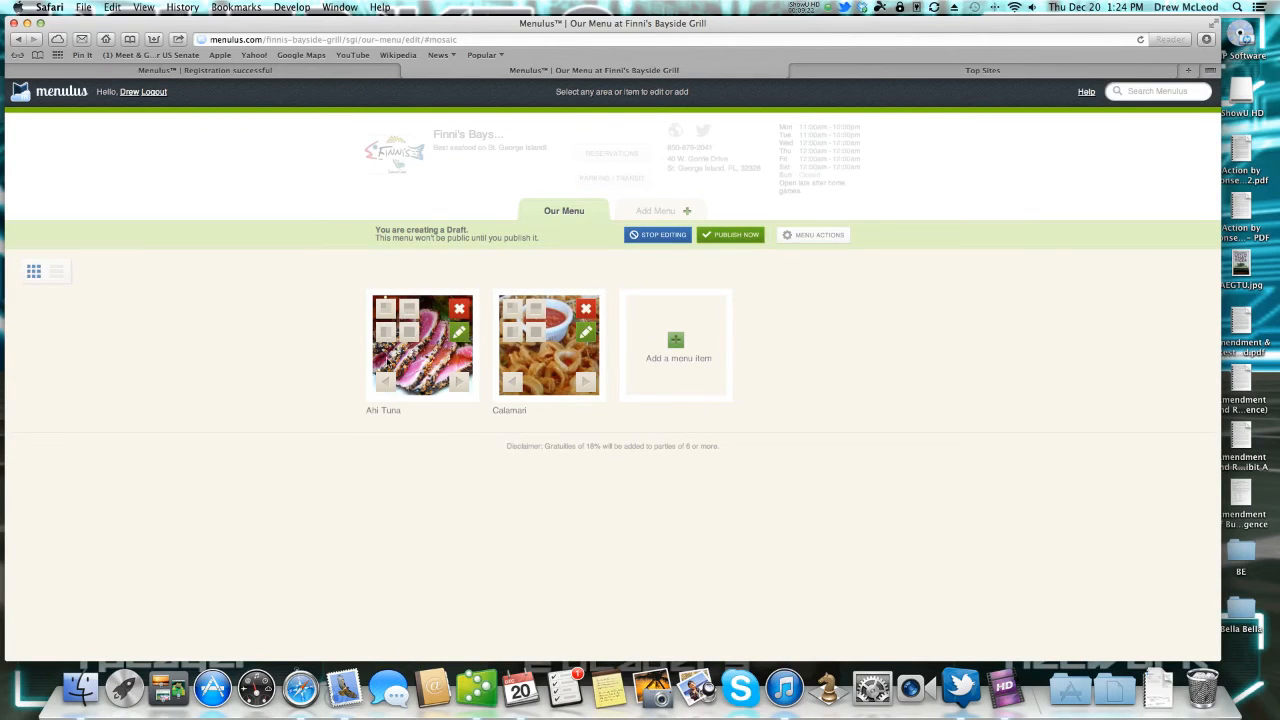
# Make both tiles small with Ahi Tuna before Calamari, then return to list view.
pyautogui.click(409, 311)
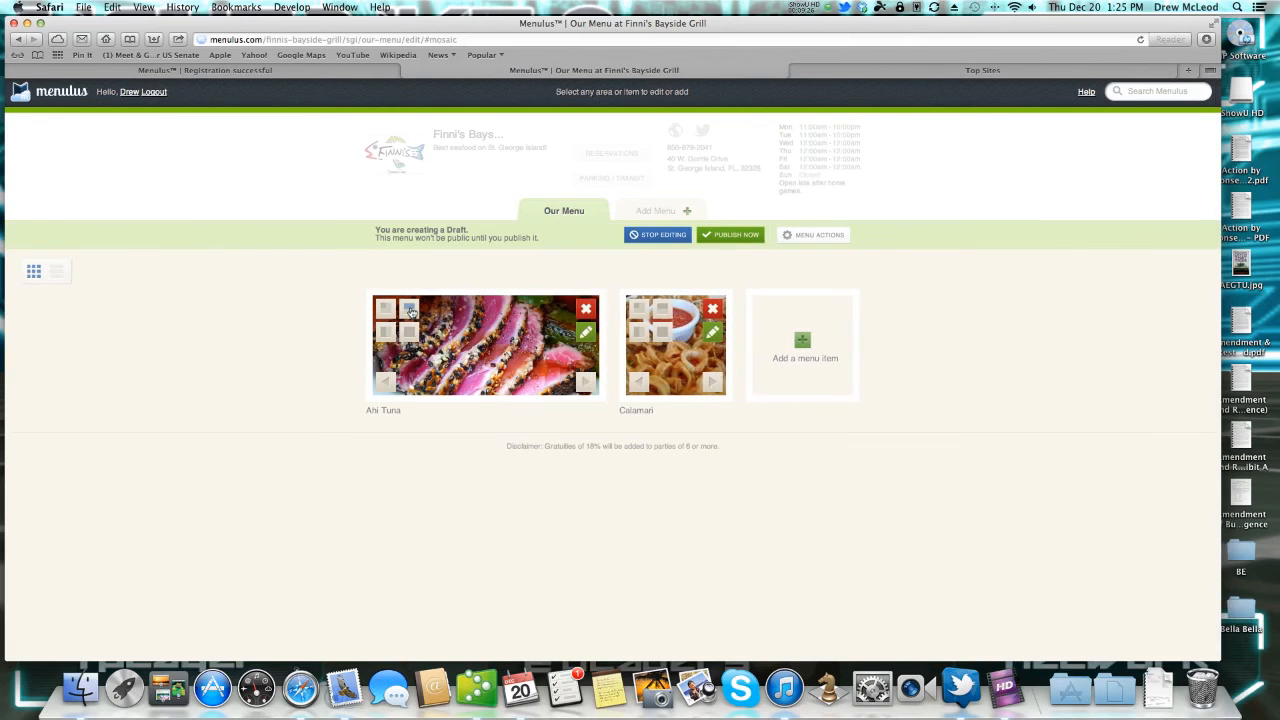
pyautogui.click(382, 338)
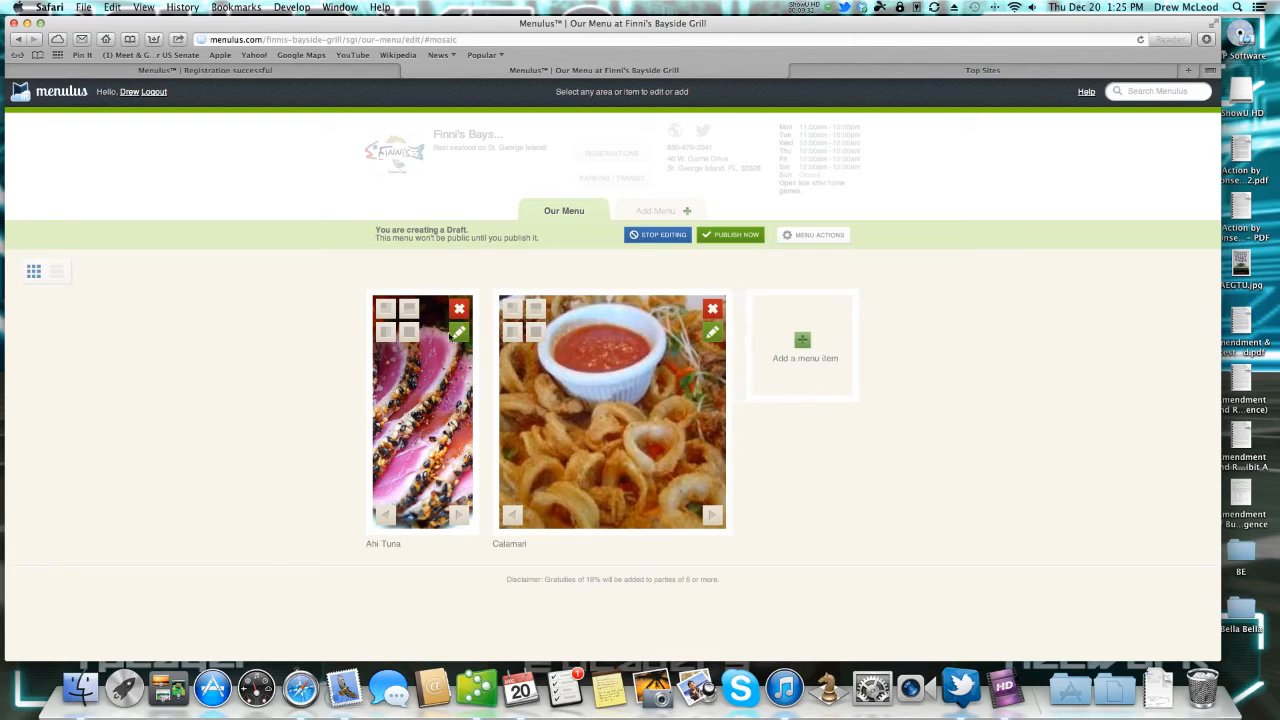
pyautogui.click(384, 310)
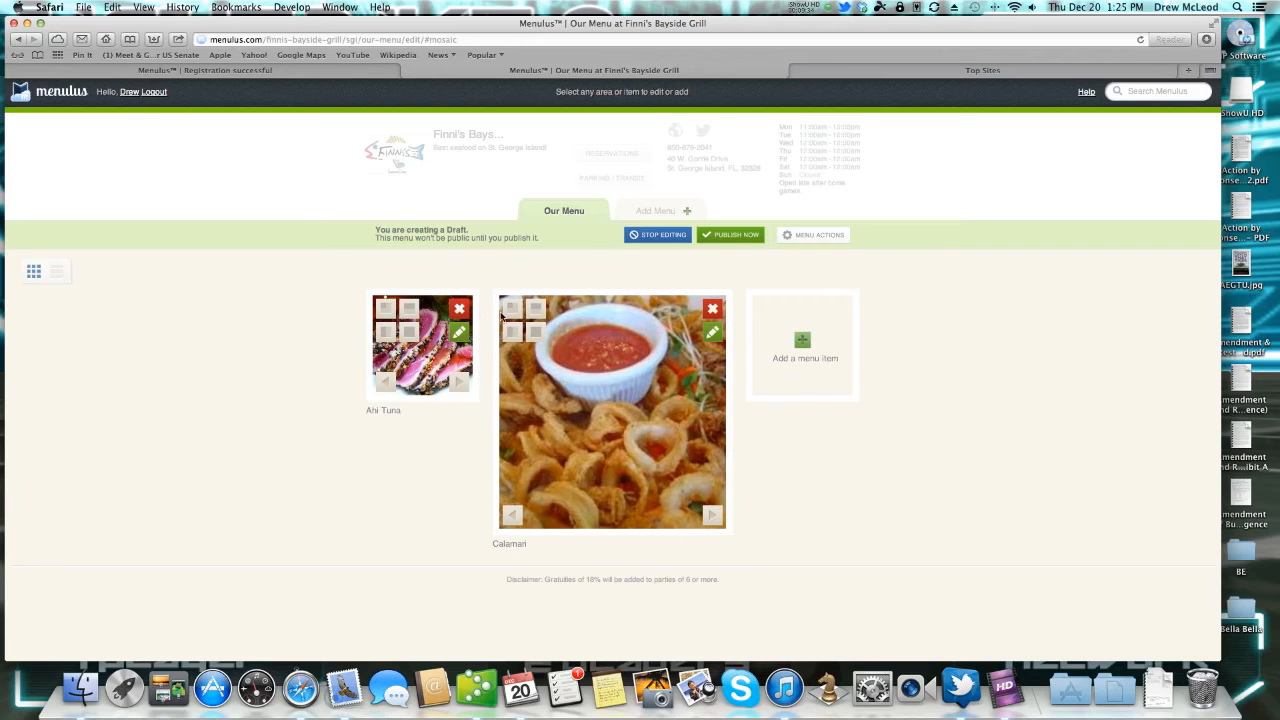
pyautogui.click(514, 516)
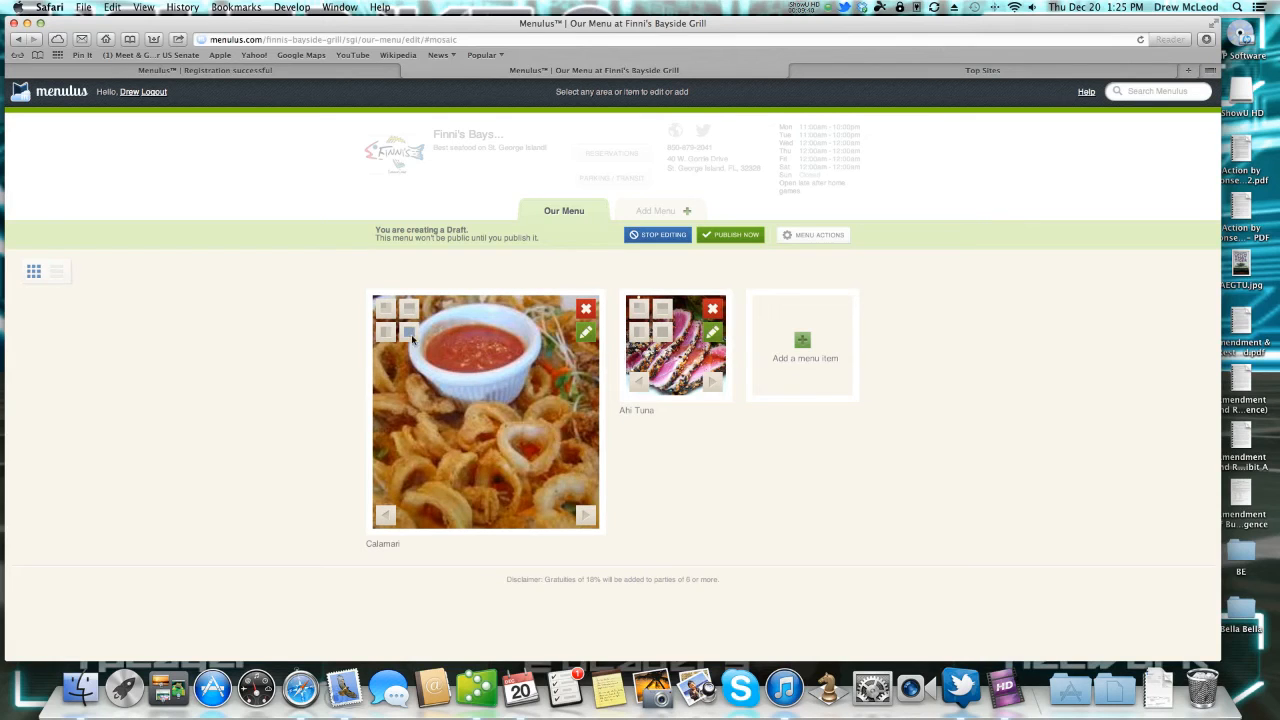
pyautogui.click(586, 515)
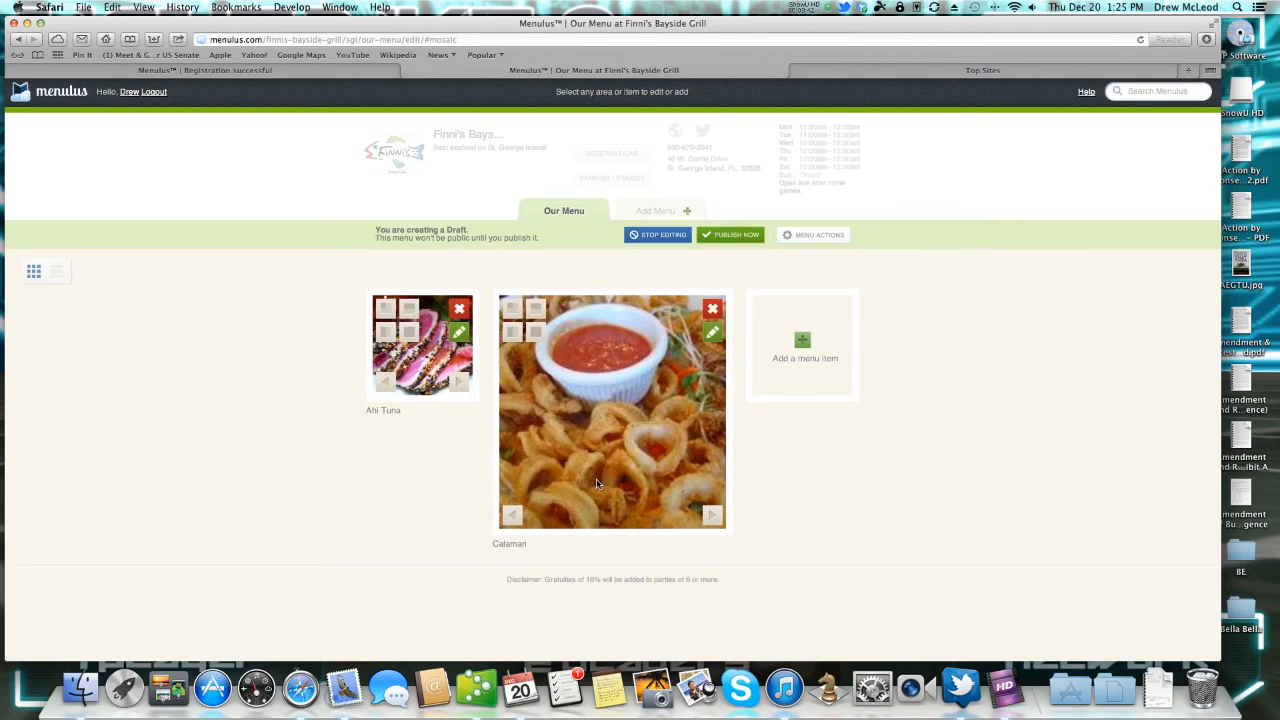
pyautogui.click(511, 309)
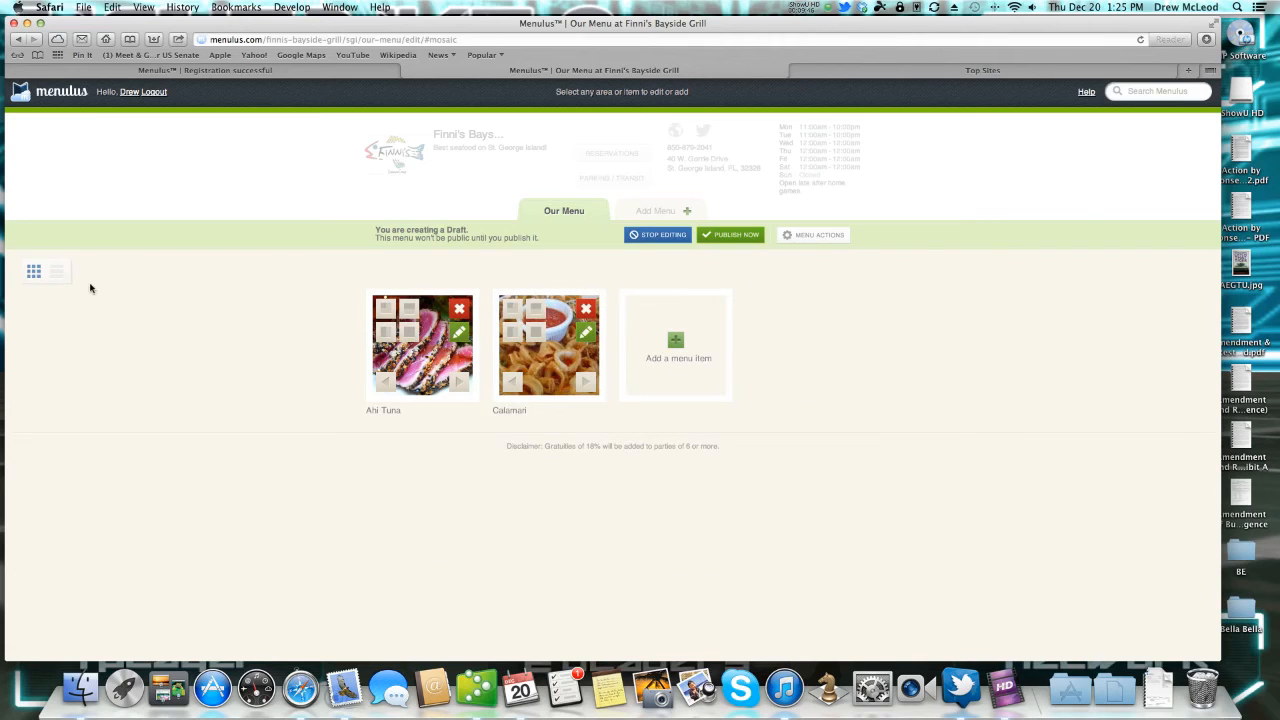
pyautogui.click(57, 271)
# Publish Our Menu, open the restaurant address in Google Maps for directions, then return to Menulus.
pyautogui.click(723, 234)
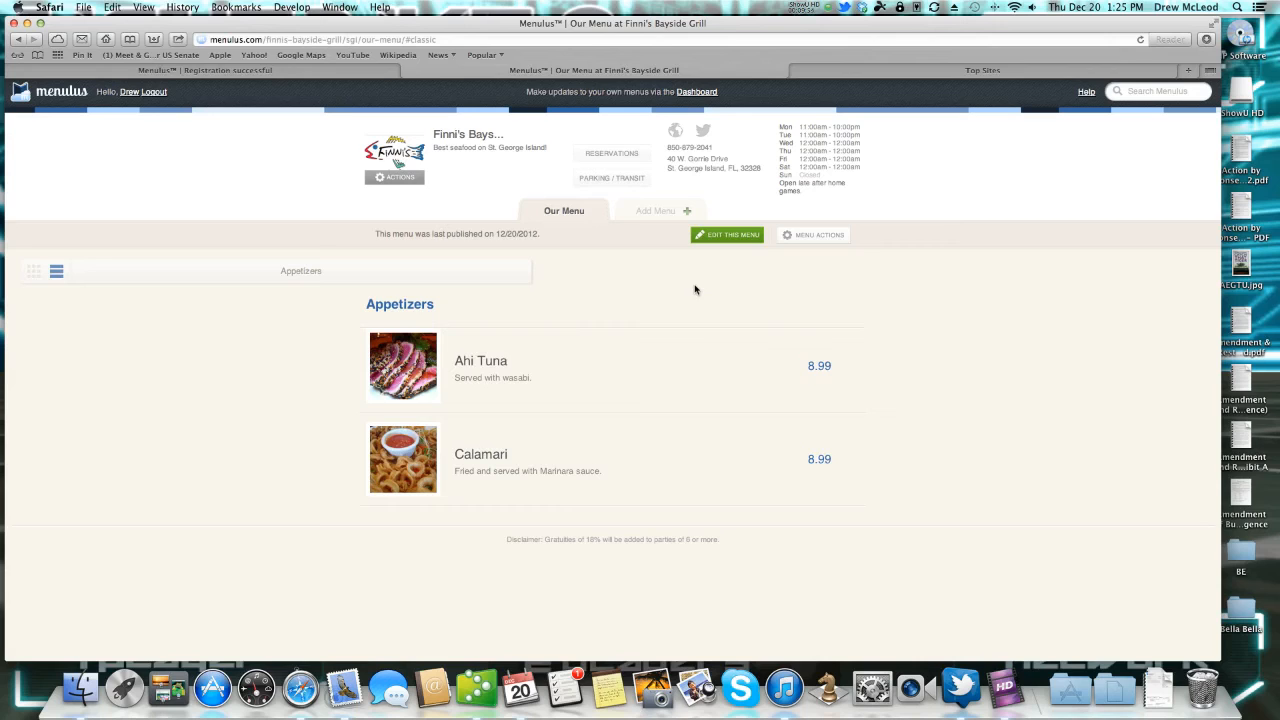
pyautogui.click(699, 162)
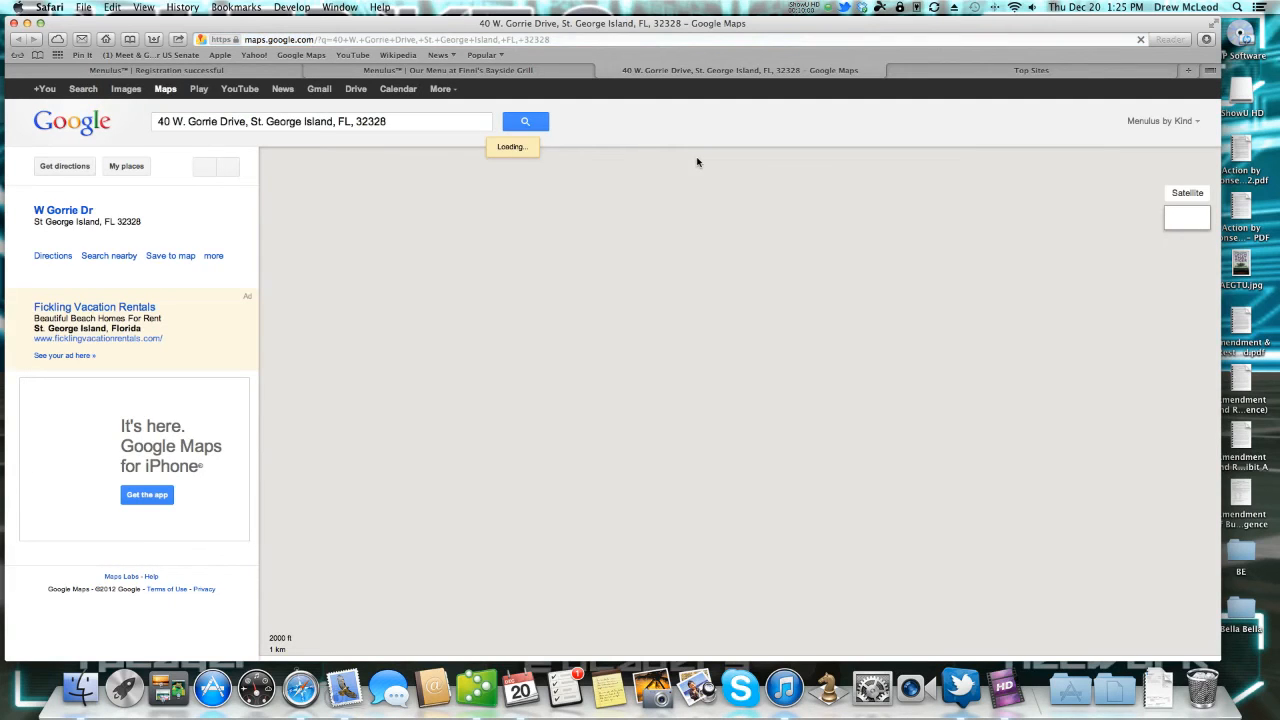
pyautogui.click(71, 172)
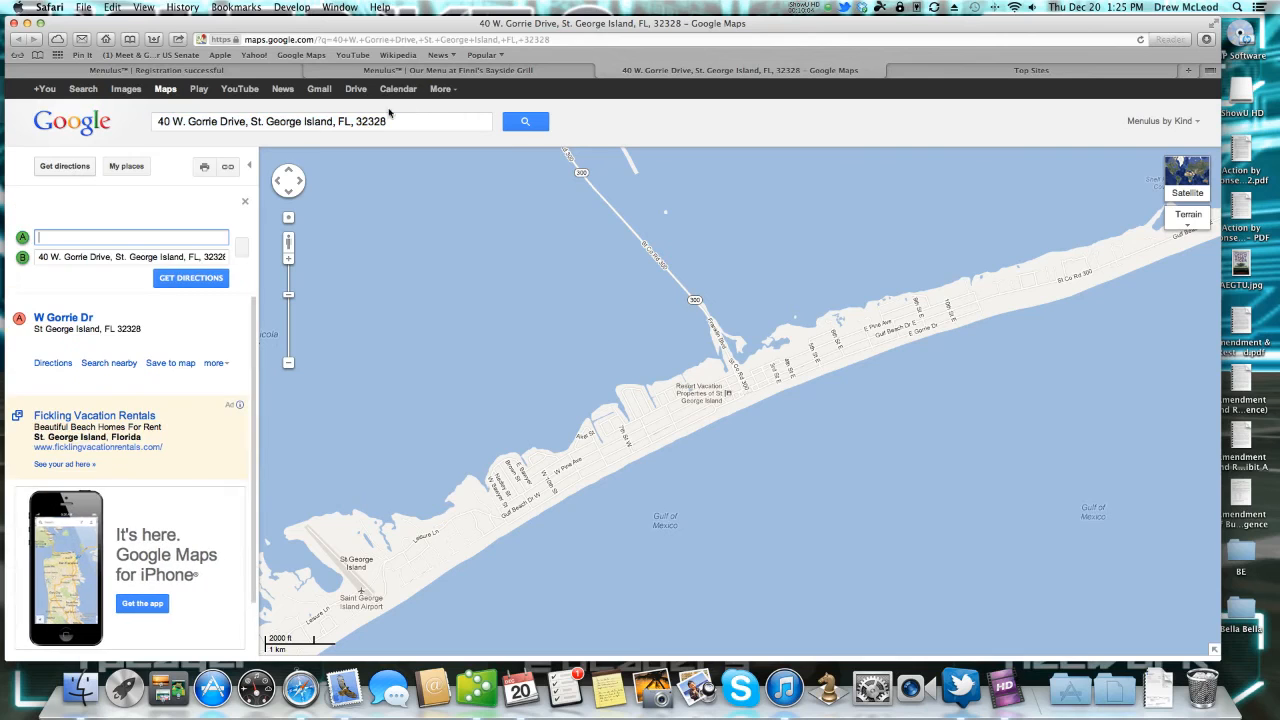
pyautogui.click(500, 70)
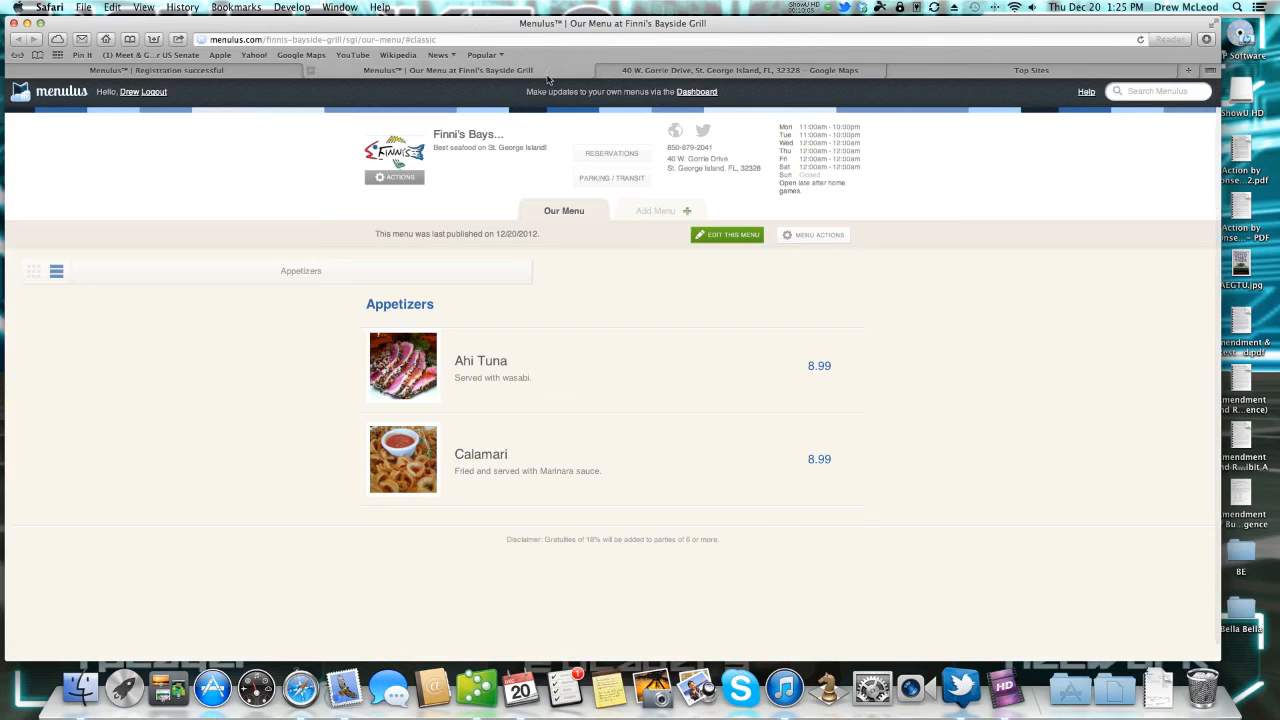
# Copy the HTML embed code from the menu's Share dialog, then close it.
pyautogui.click(816, 238)
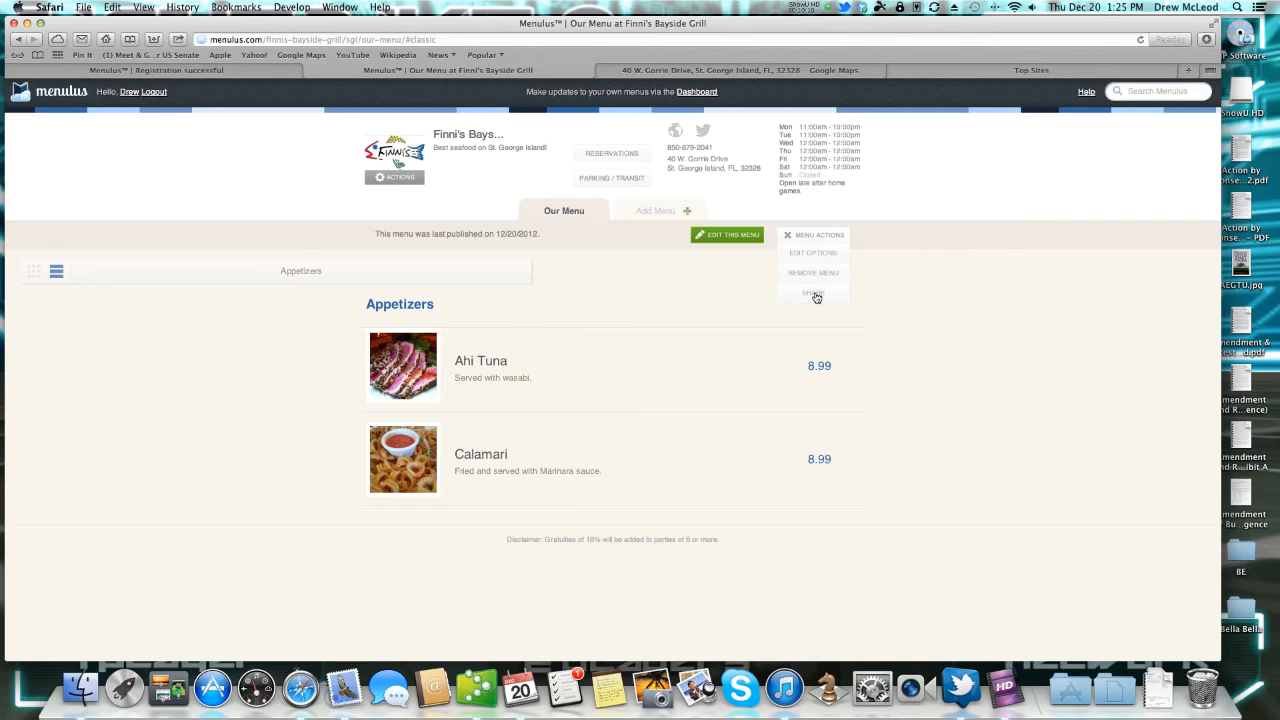
pyautogui.click(816, 297)
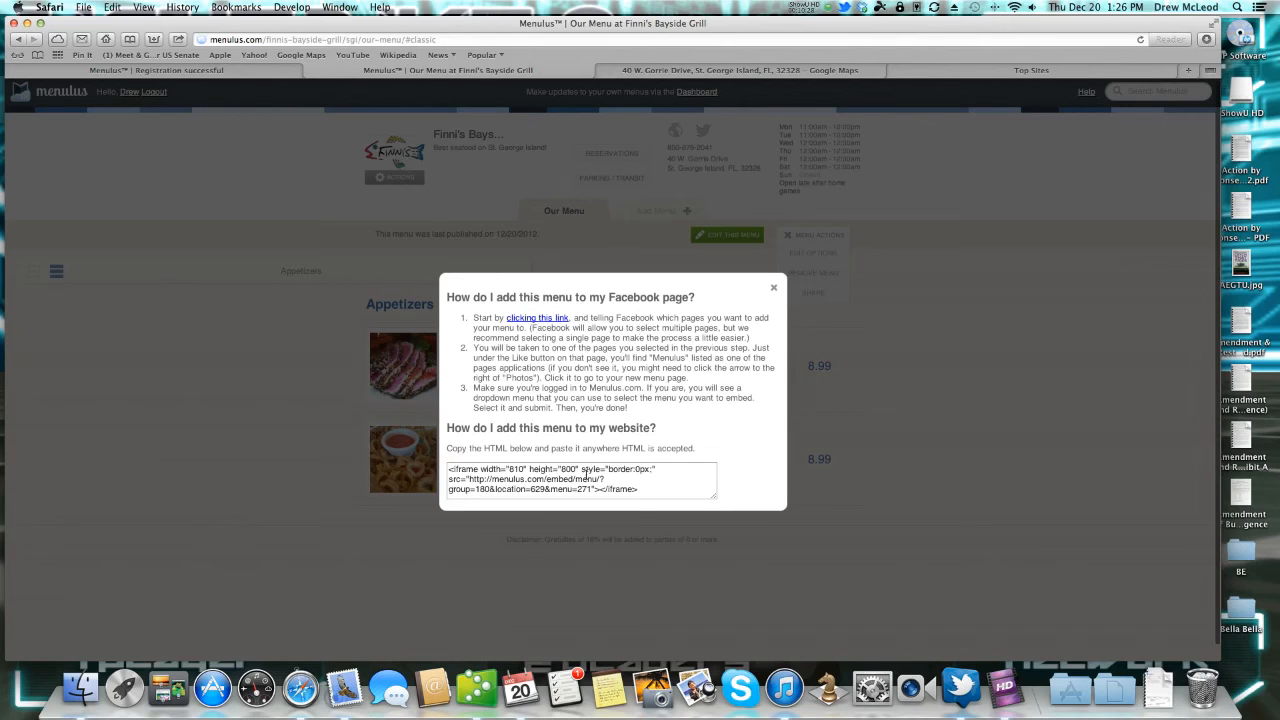
pyautogui.click(533, 471)
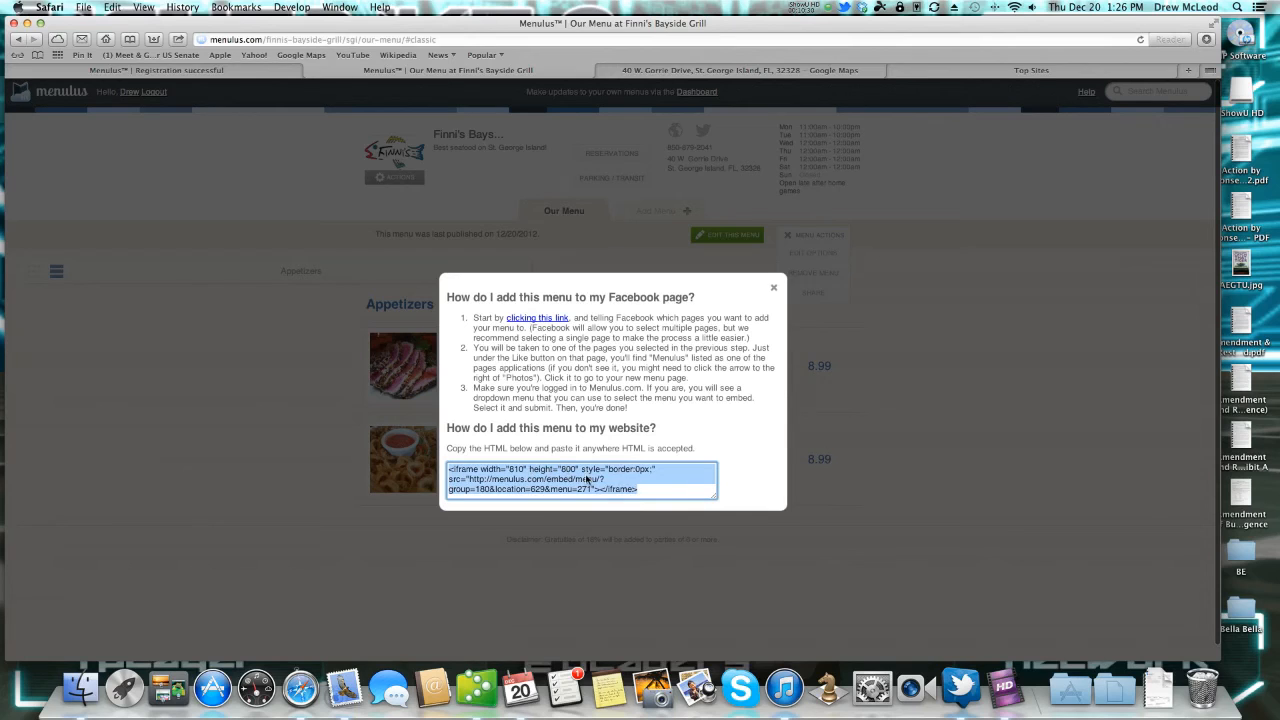
pyautogui.rightClick(588, 479)
pyautogui.click(632, 530)
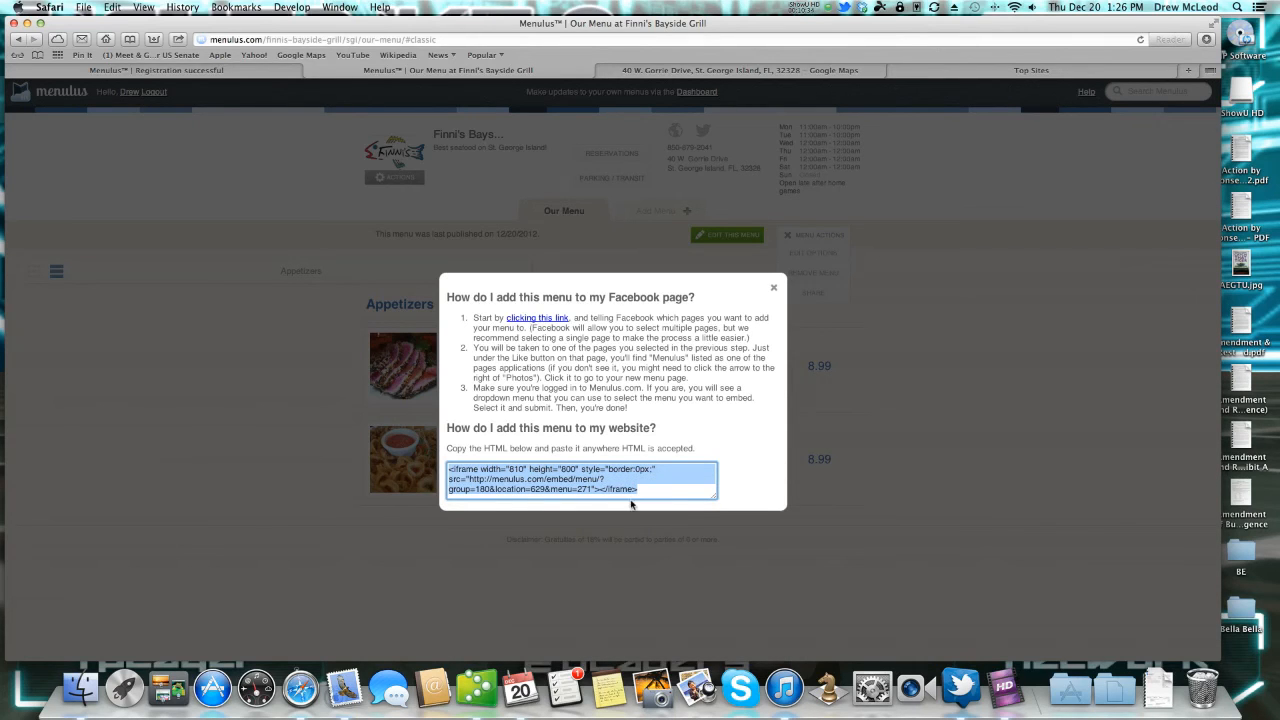
pyautogui.click(773, 291)
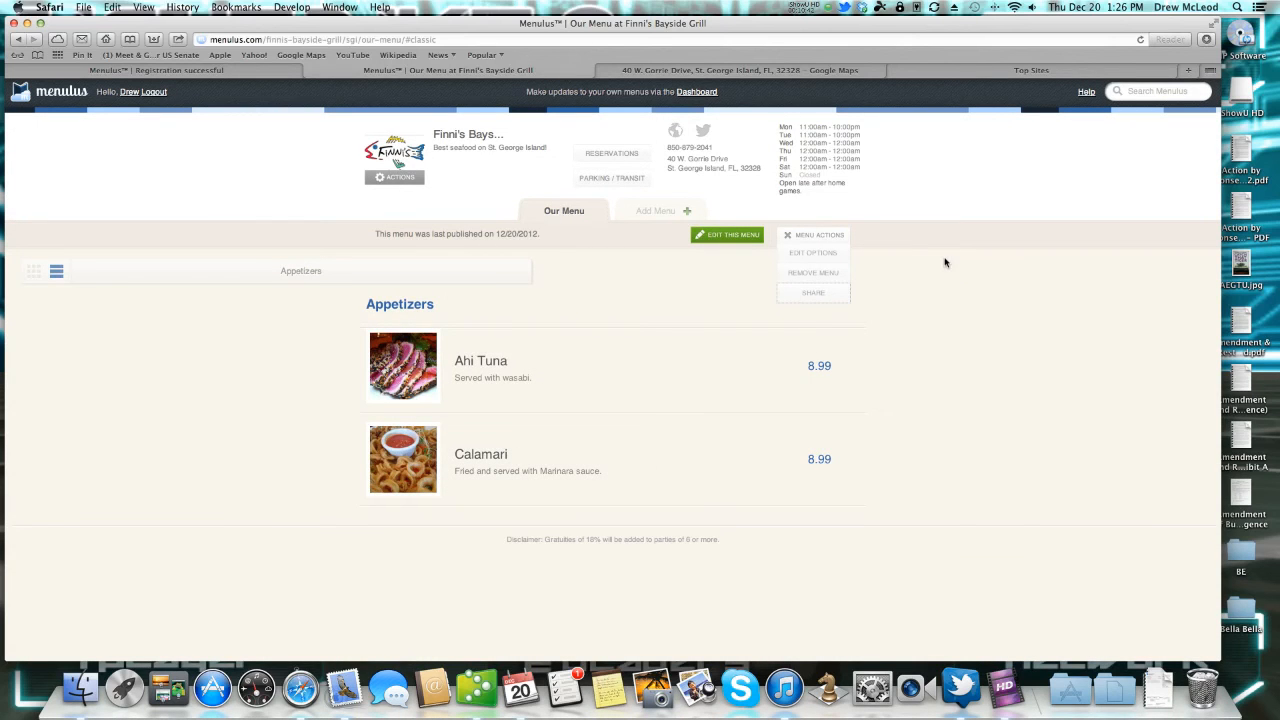
# From the Menulus home page, search for 'steak' near 'tallahassee, fl'.
pyautogui.click(50, 95)
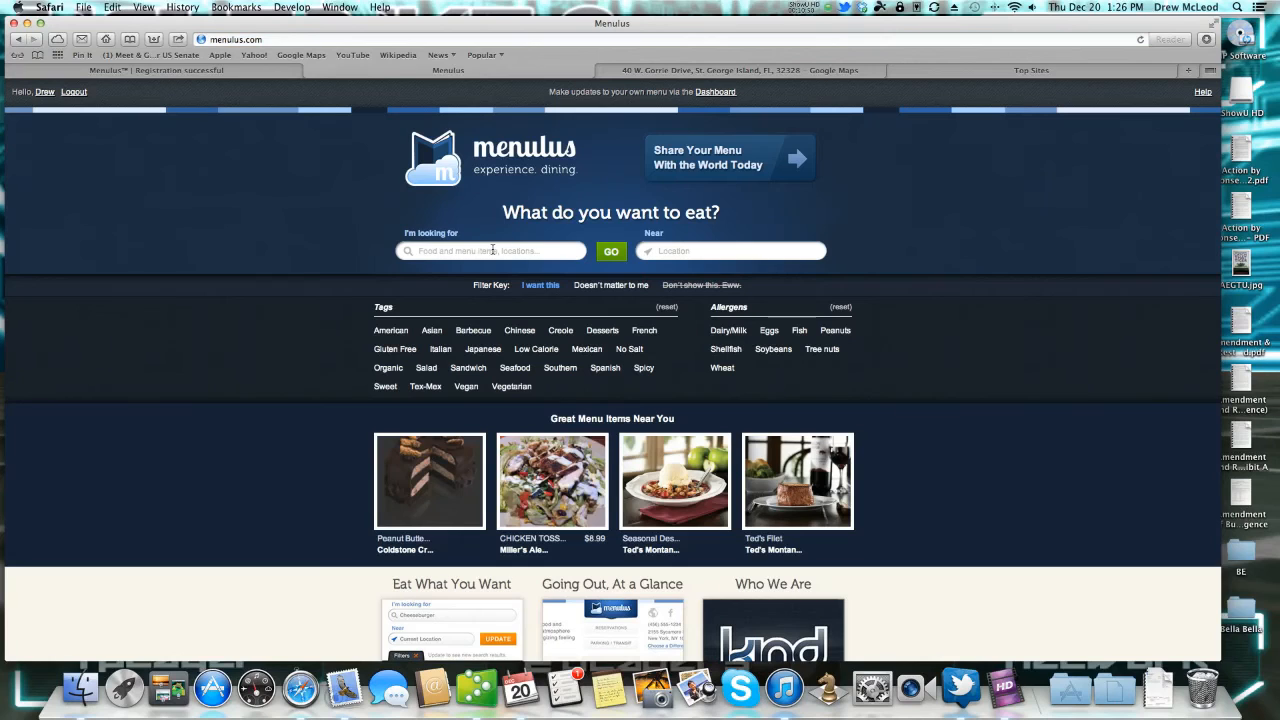
pyautogui.click(492, 250)
pyautogui.write('steak')
pyautogui.press('Tab')
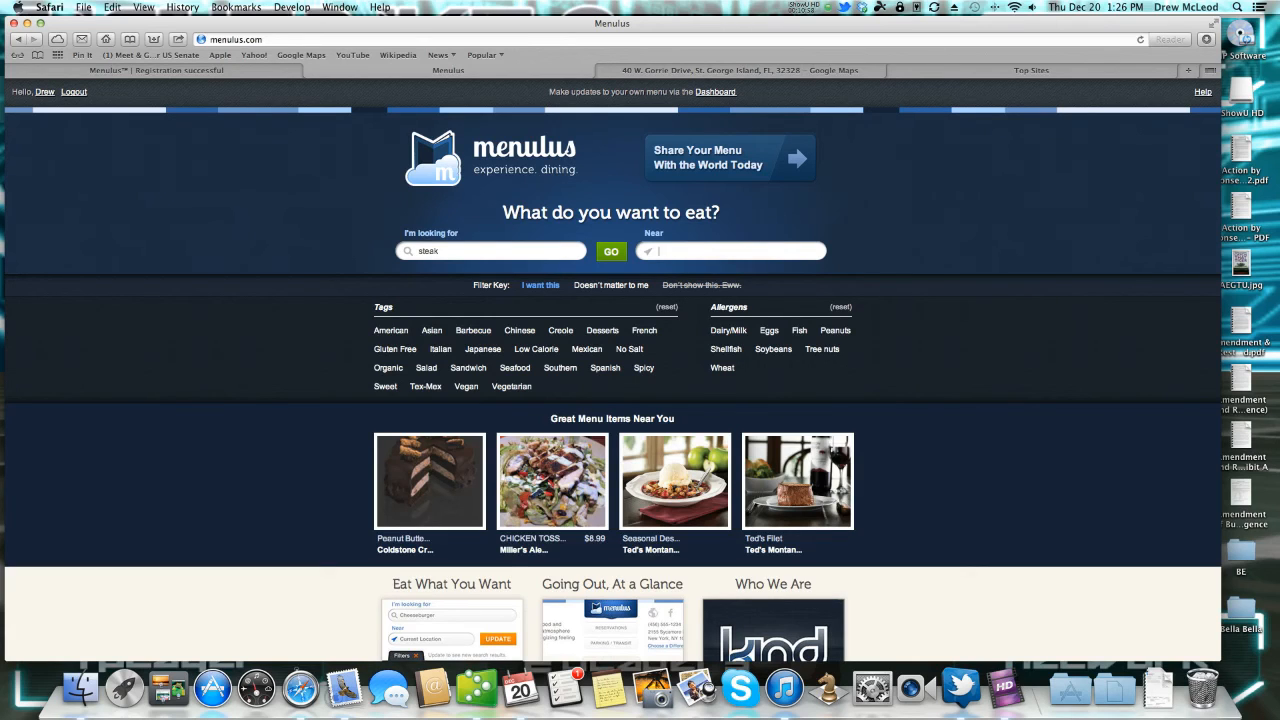
pyautogui.write('tallahassee, fl')
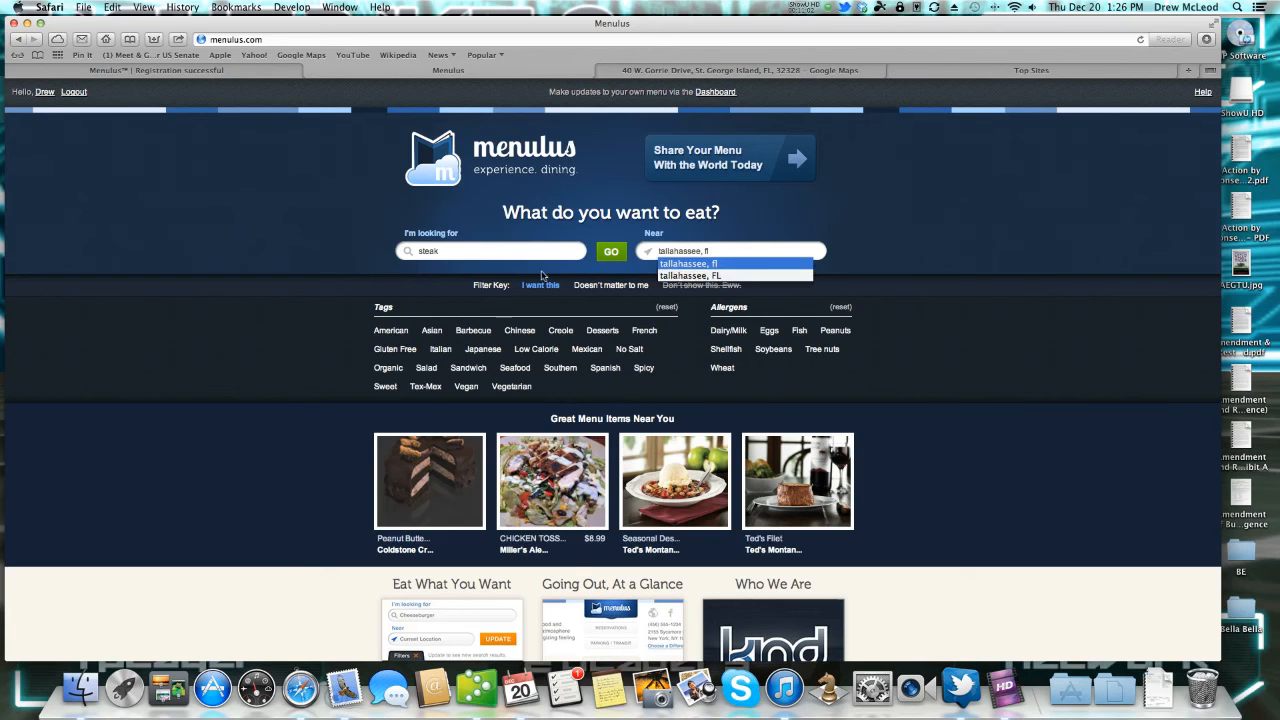
pyautogui.click(610, 252)
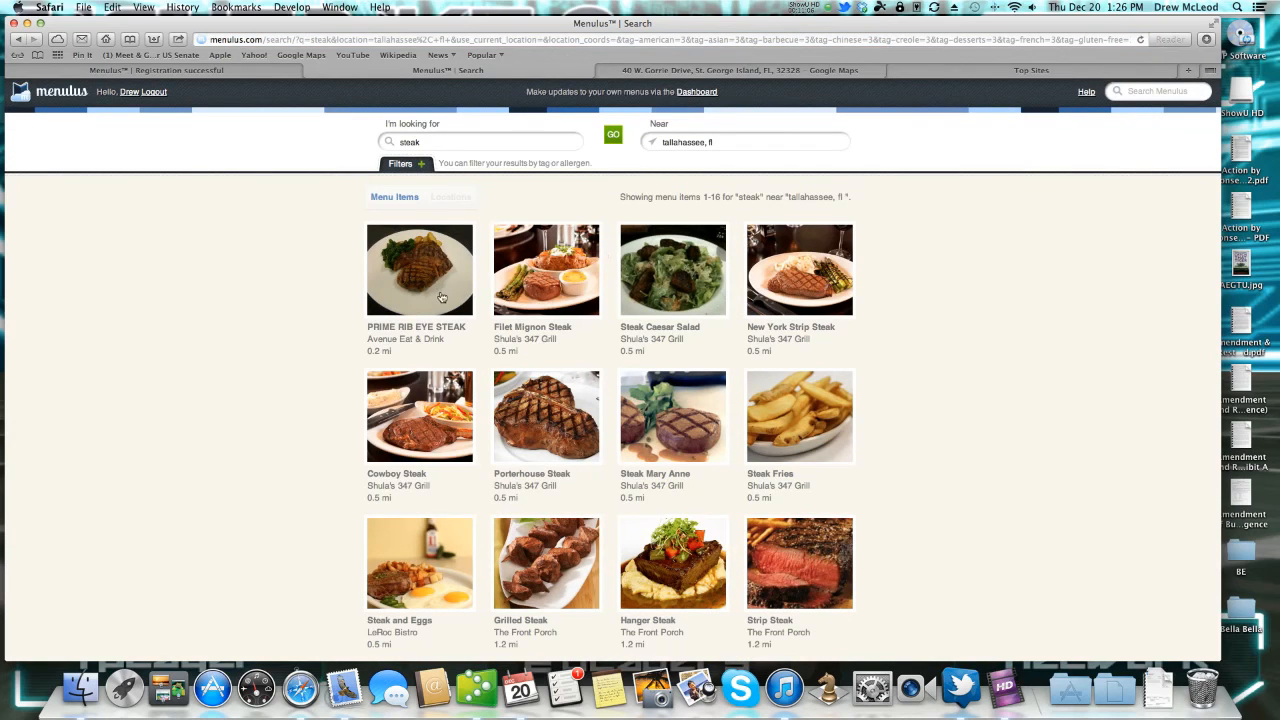
# View the Filet Mignon Steak page and its other locations, then follow Shula's 347 Grill's Facebook link.
pyautogui.click(553, 284)
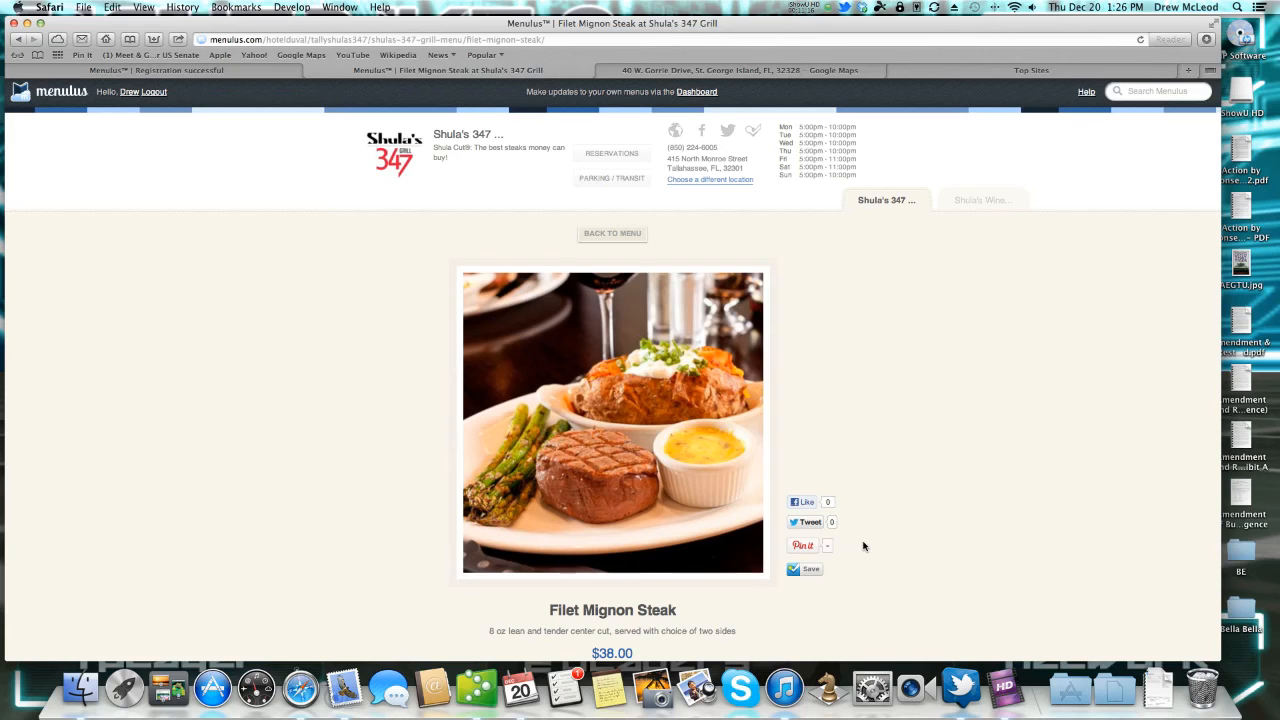
pyautogui.scroll(-2, 866, 545)
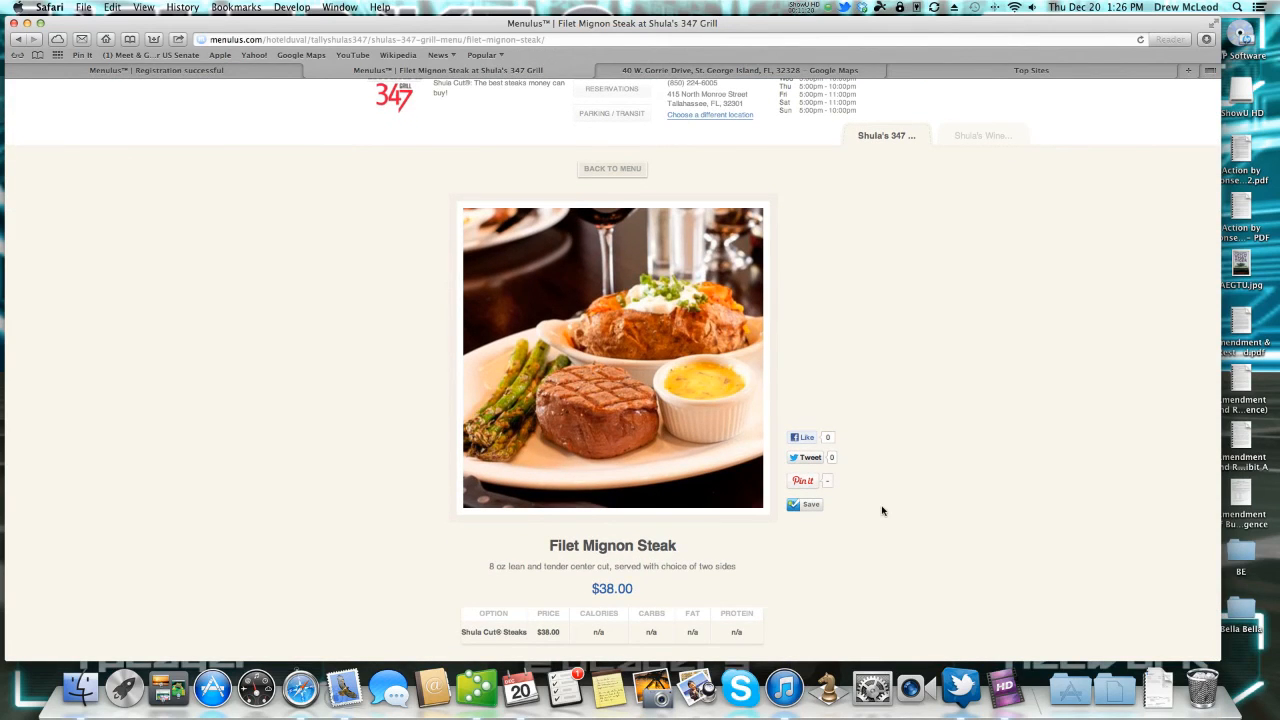
pyautogui.scroll(2, 895, 478)
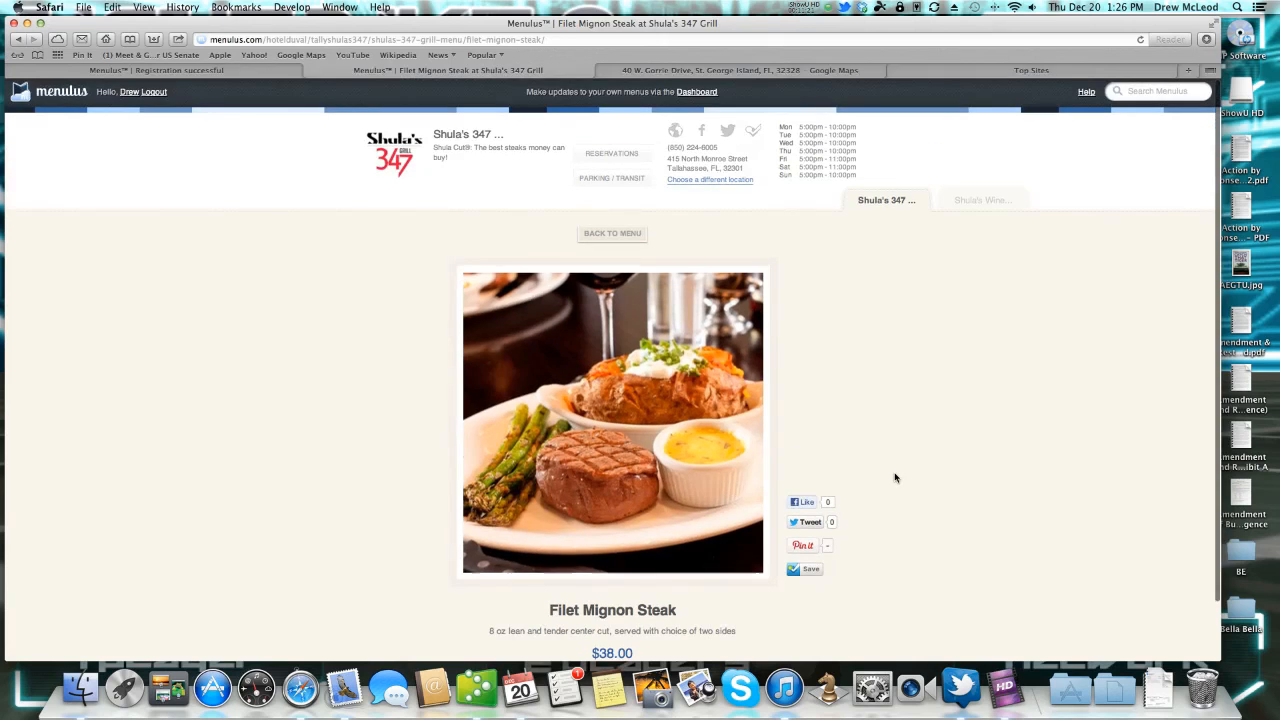
pyautogui.click(712, 181)
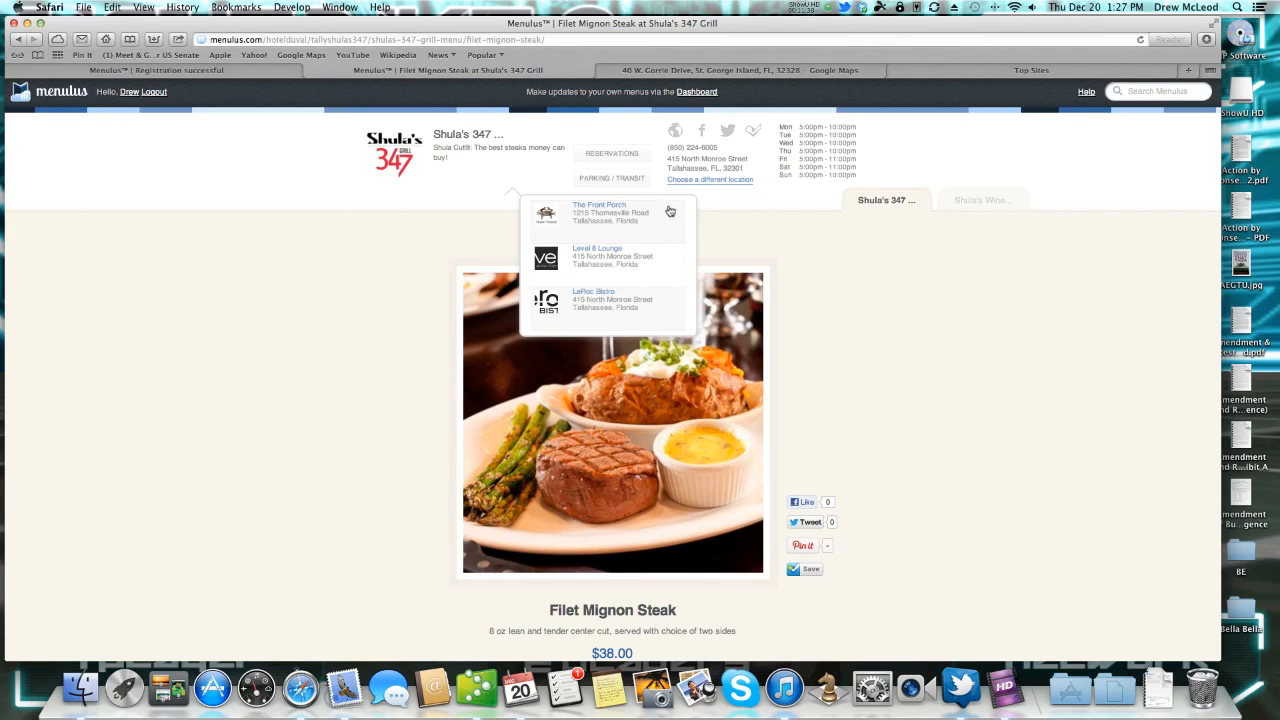
pyautogui.click(748, 209)
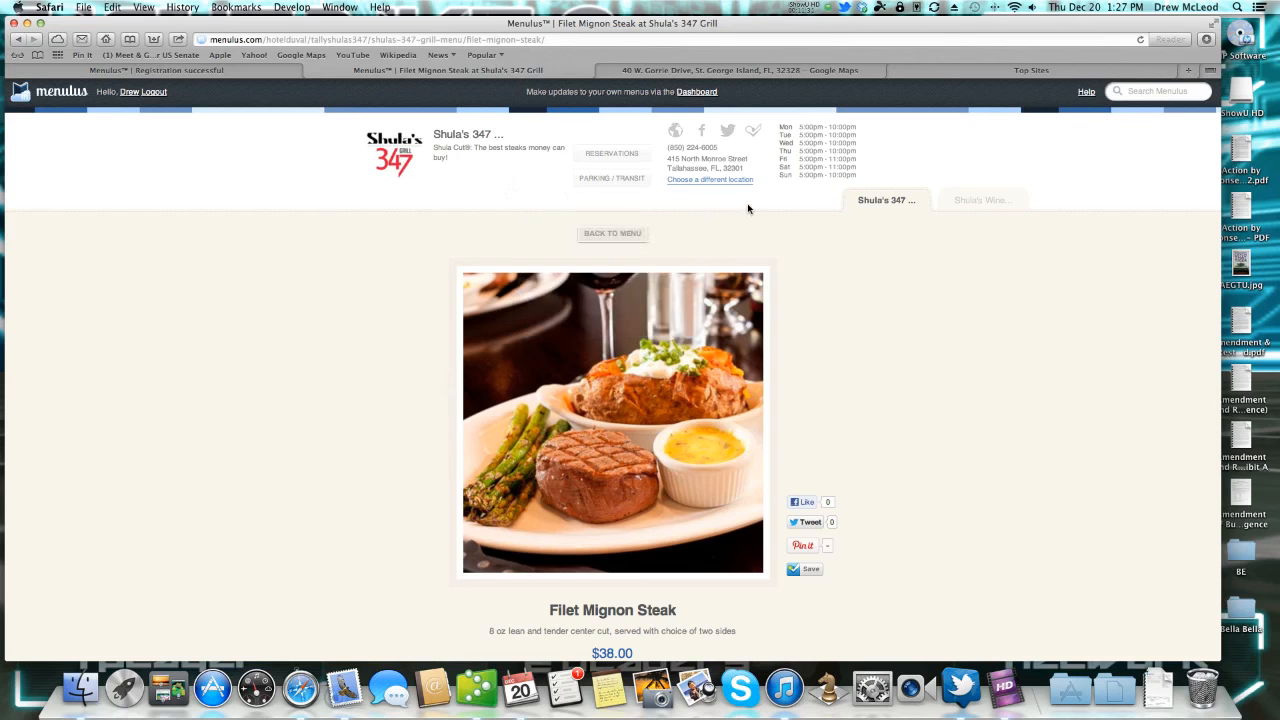
pyautogui.click(702, 131)
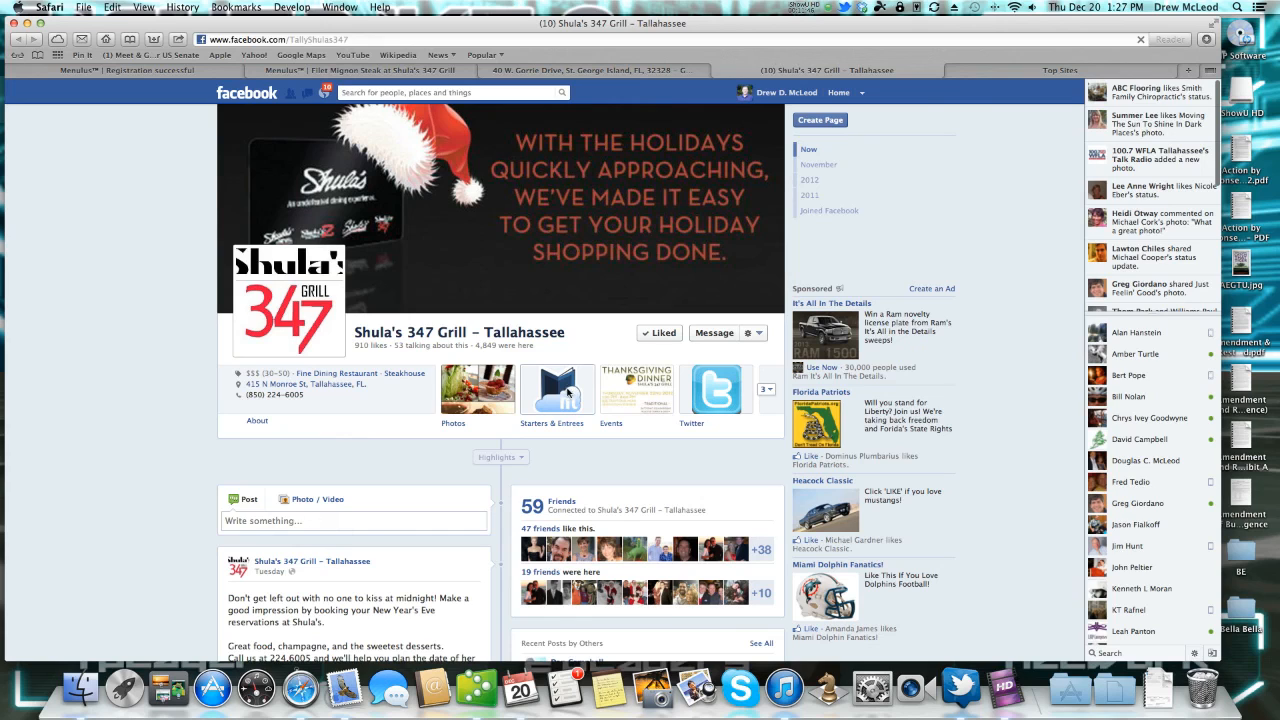
# Show the Starters & Entrees menu as a list and open the $15.00 Crabcakes on Menulus.
pyautogui.click(567, 393)
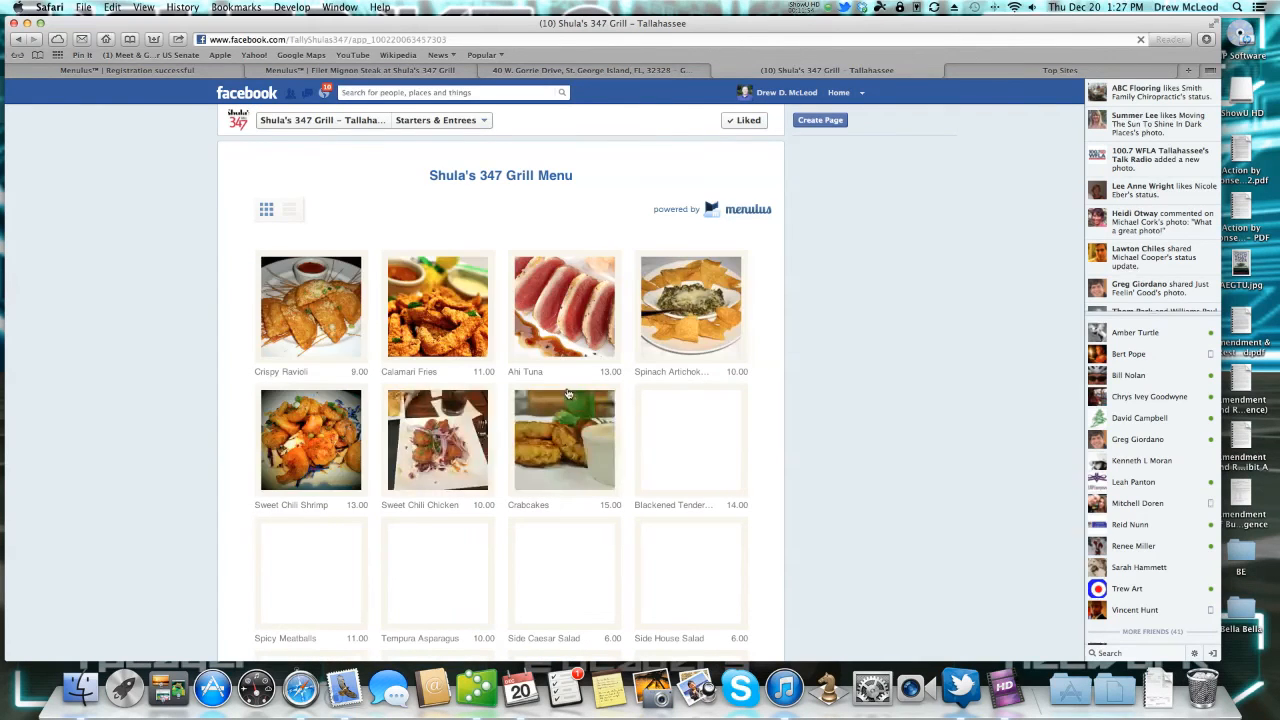
pyautogui.scroll(-15, 567, 393)
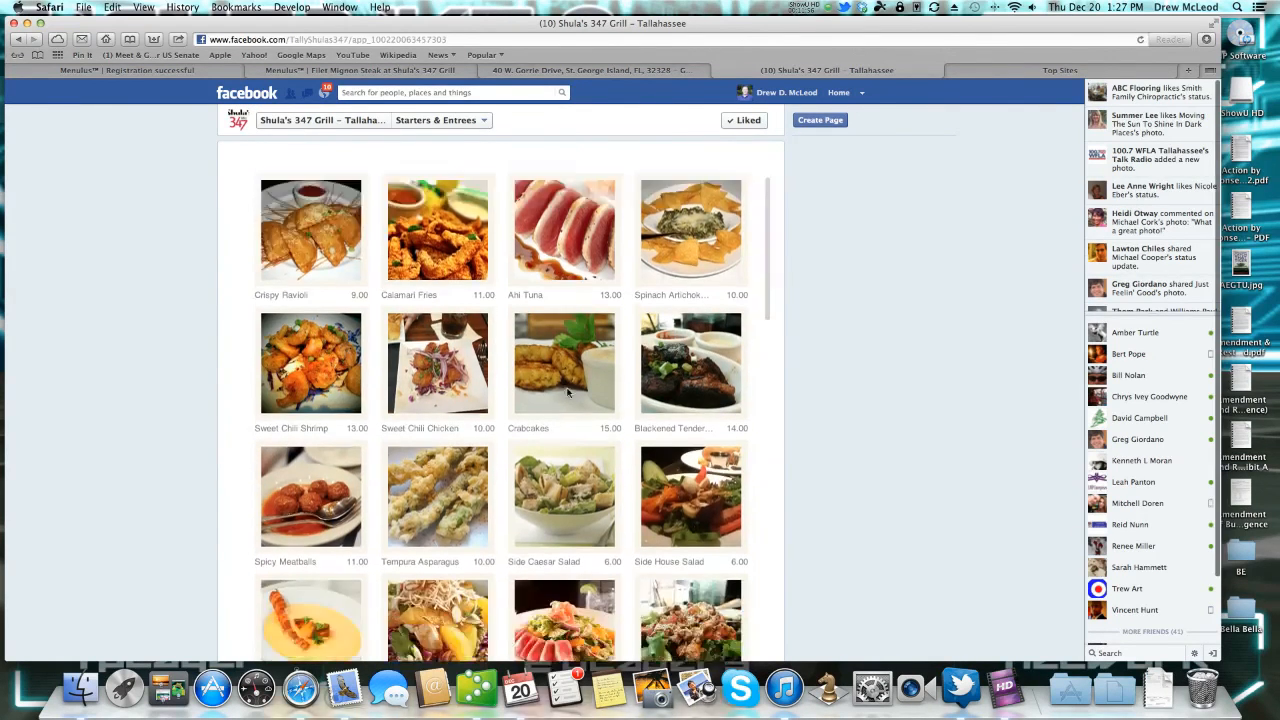
pyautogui.scroll(15, 567, 393)
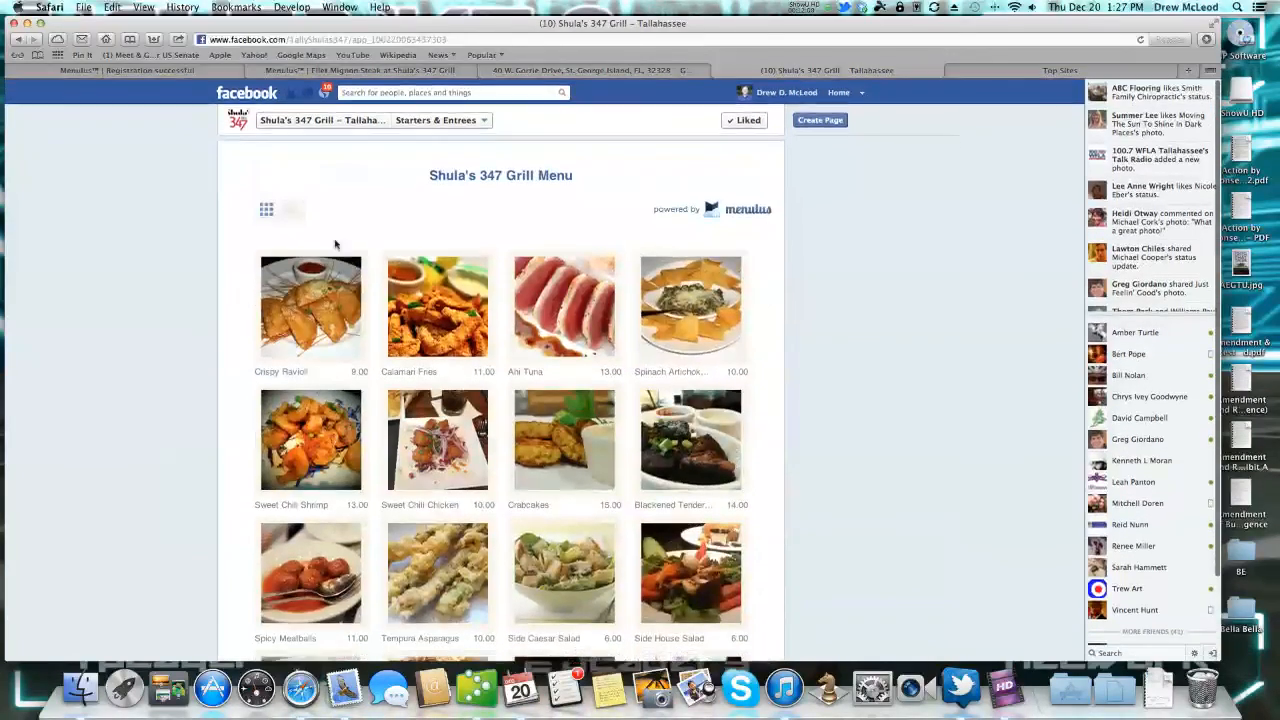
pyautogui.click(289, 211)
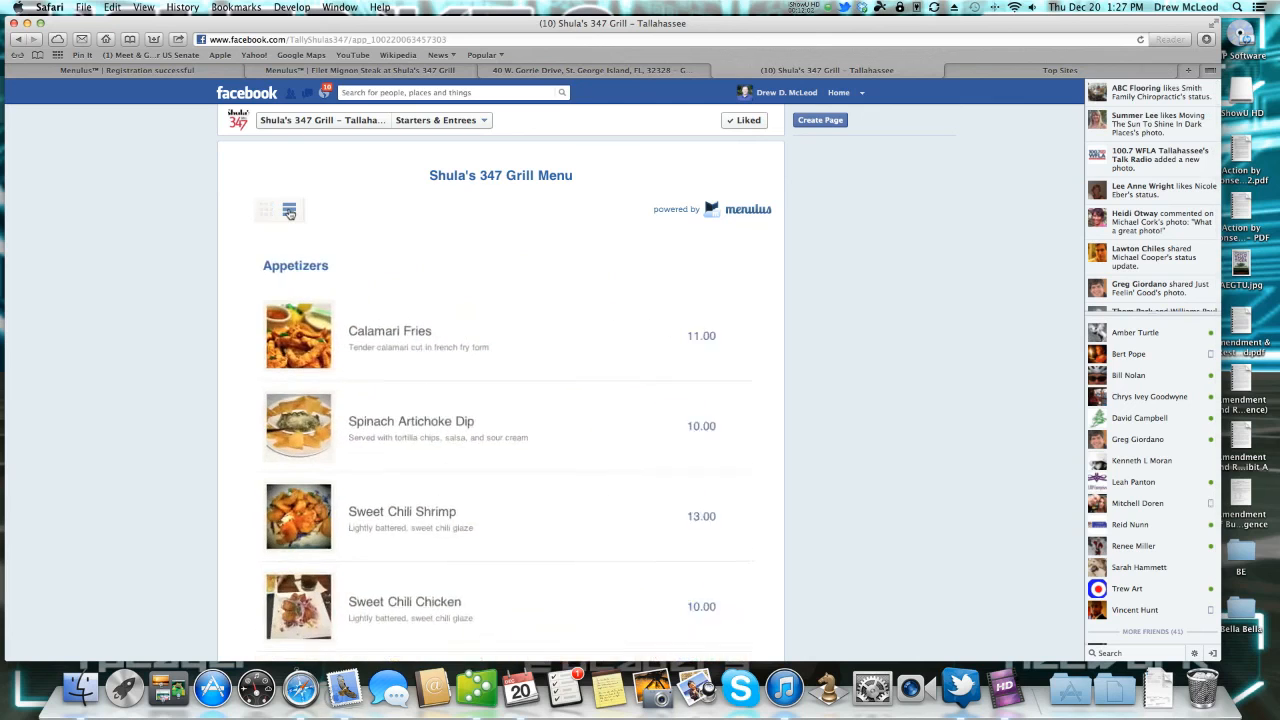
pyautogui.scroll(-5, 446, 332)
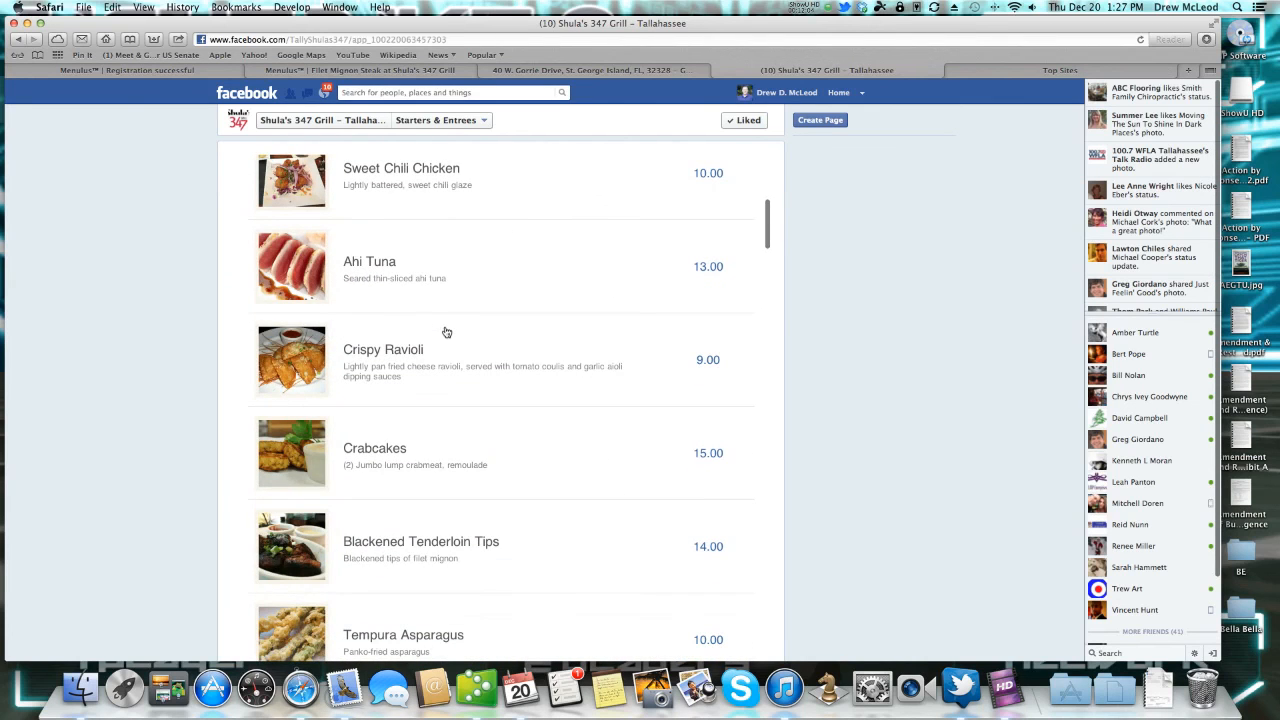
pyautogui.click(300, 452)
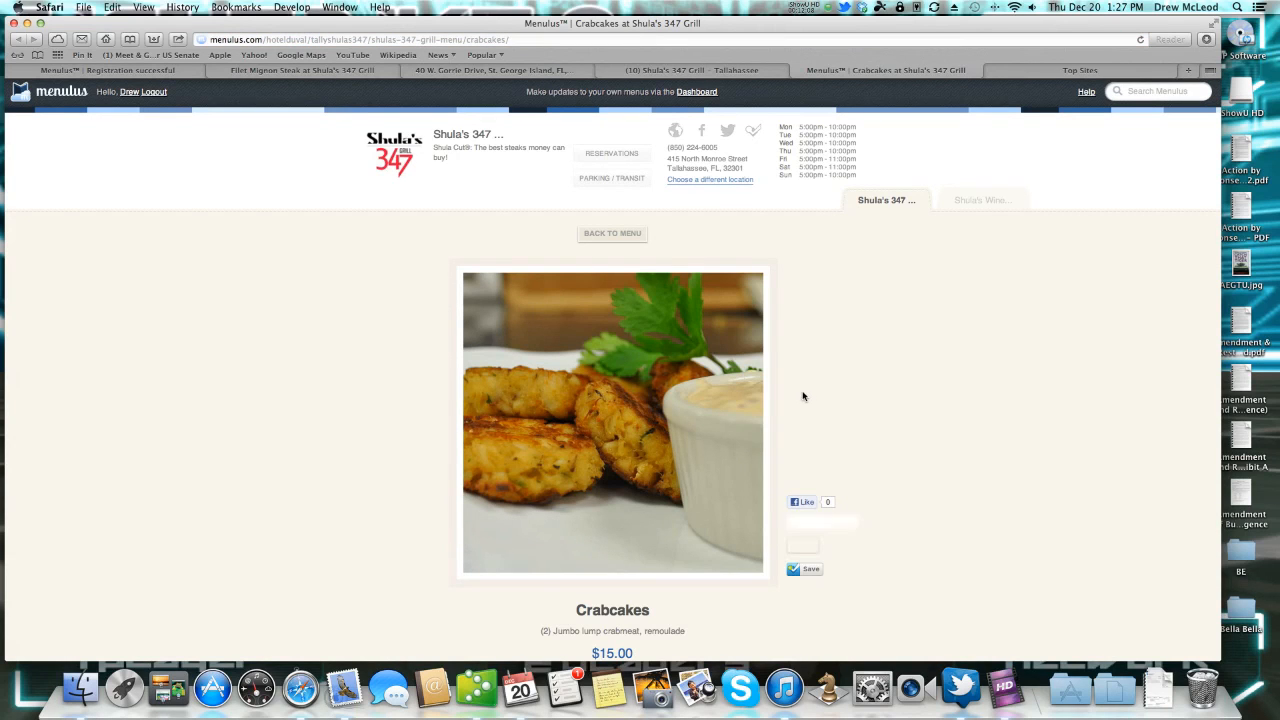
pyautogui.scroll(-3, 874, 405)
pyautogui.scroll(3, 874, 405)
pyautogui.moveTo(623, 163)
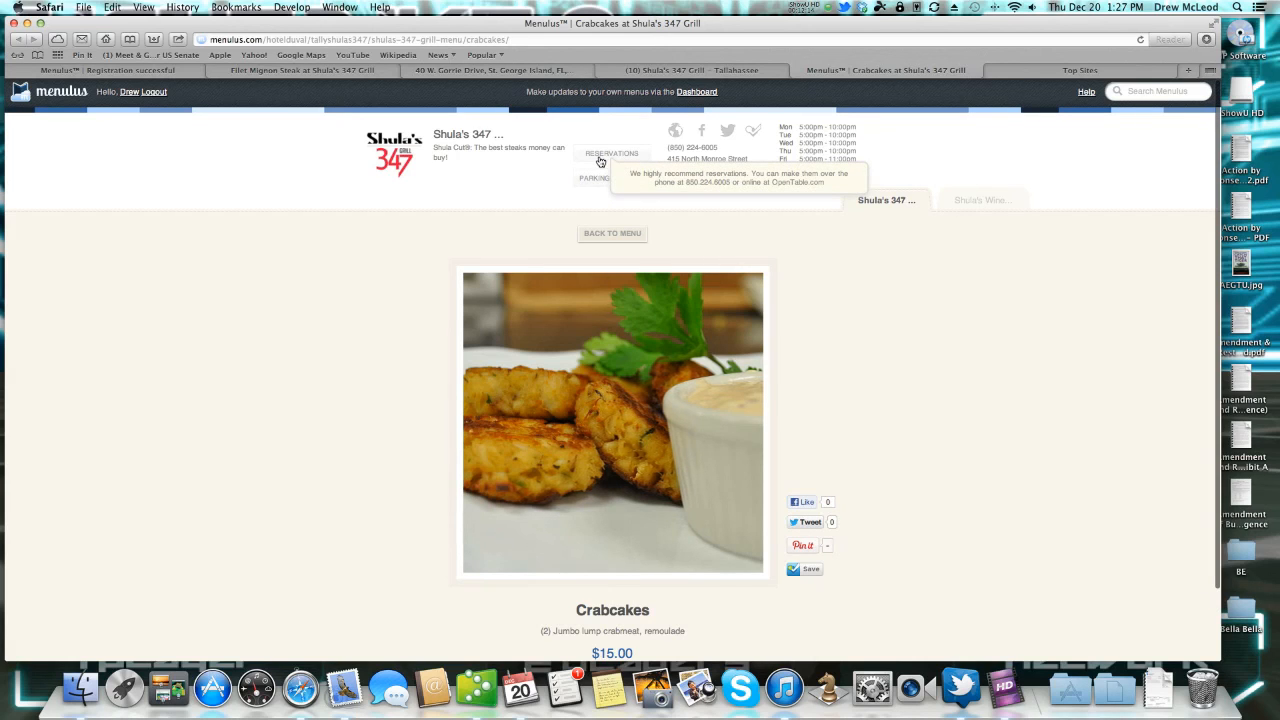
pyautogui.moveTo(600, 183)
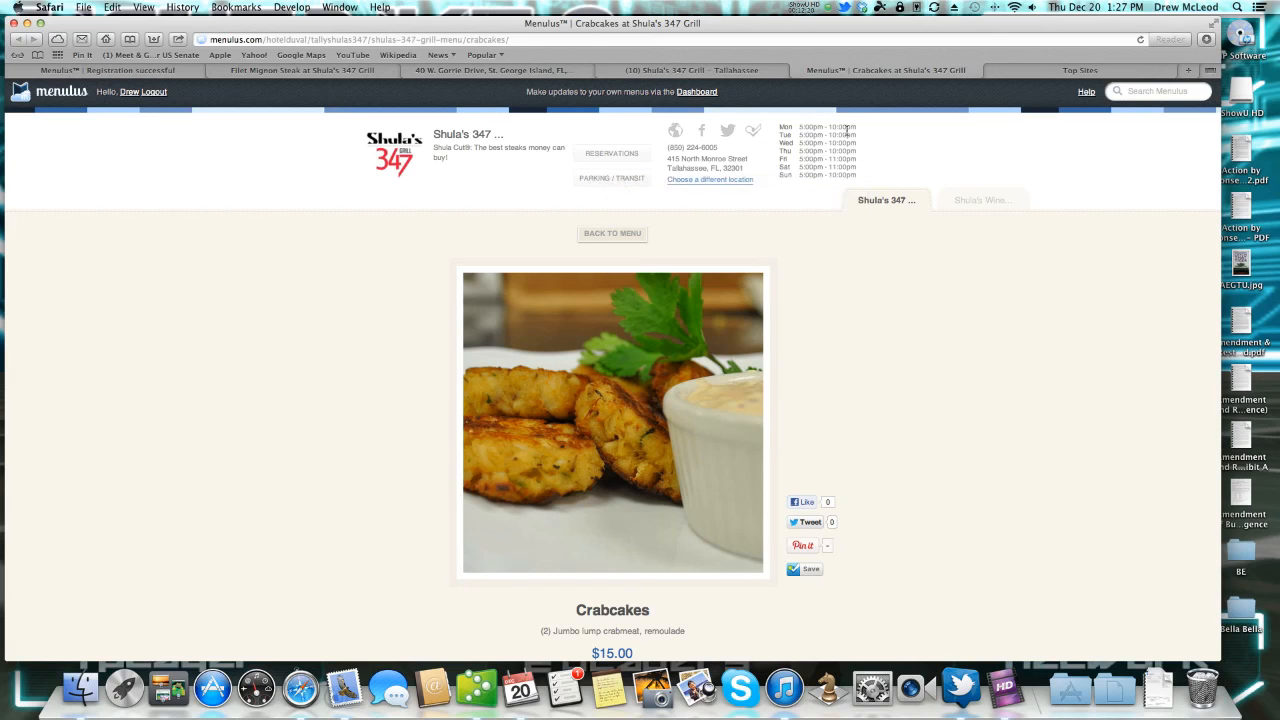
# Show the dashboard's Menu Items list: Ahi Tuna and Calamari, each $8.99 on Our Menu.
pyautogui.click(698, 92)
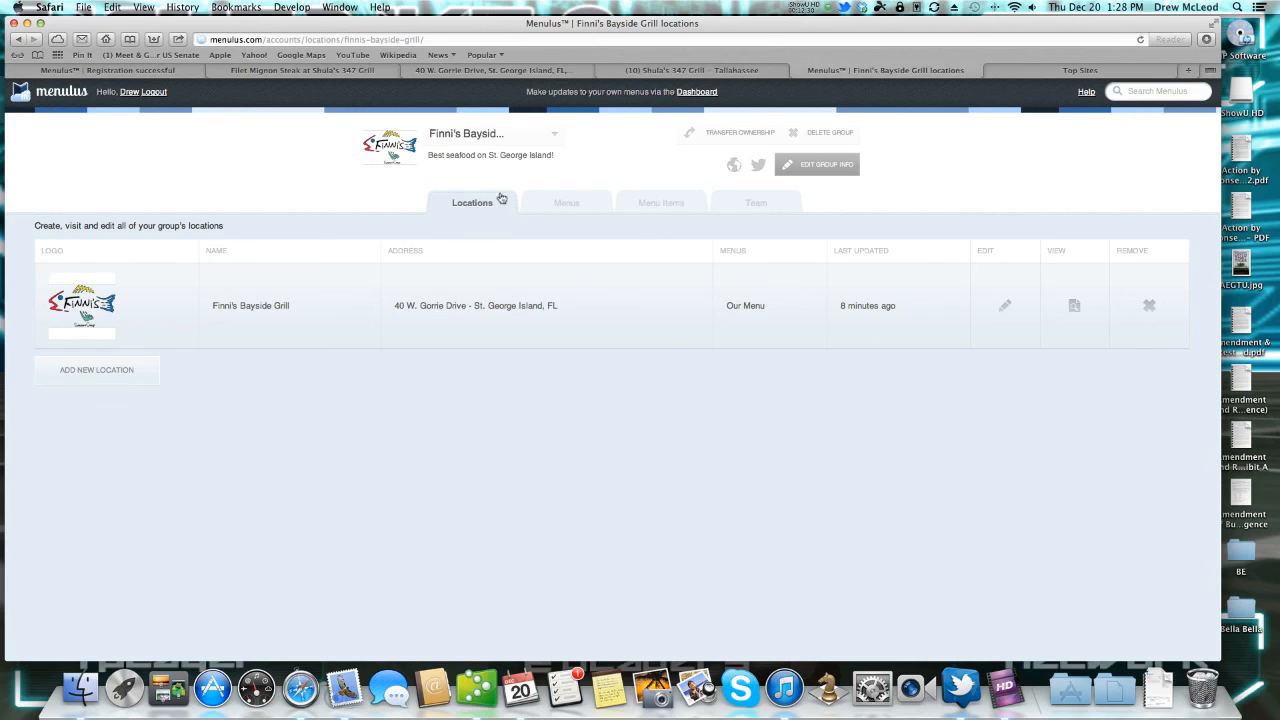
pyautogui.click(563, 206)
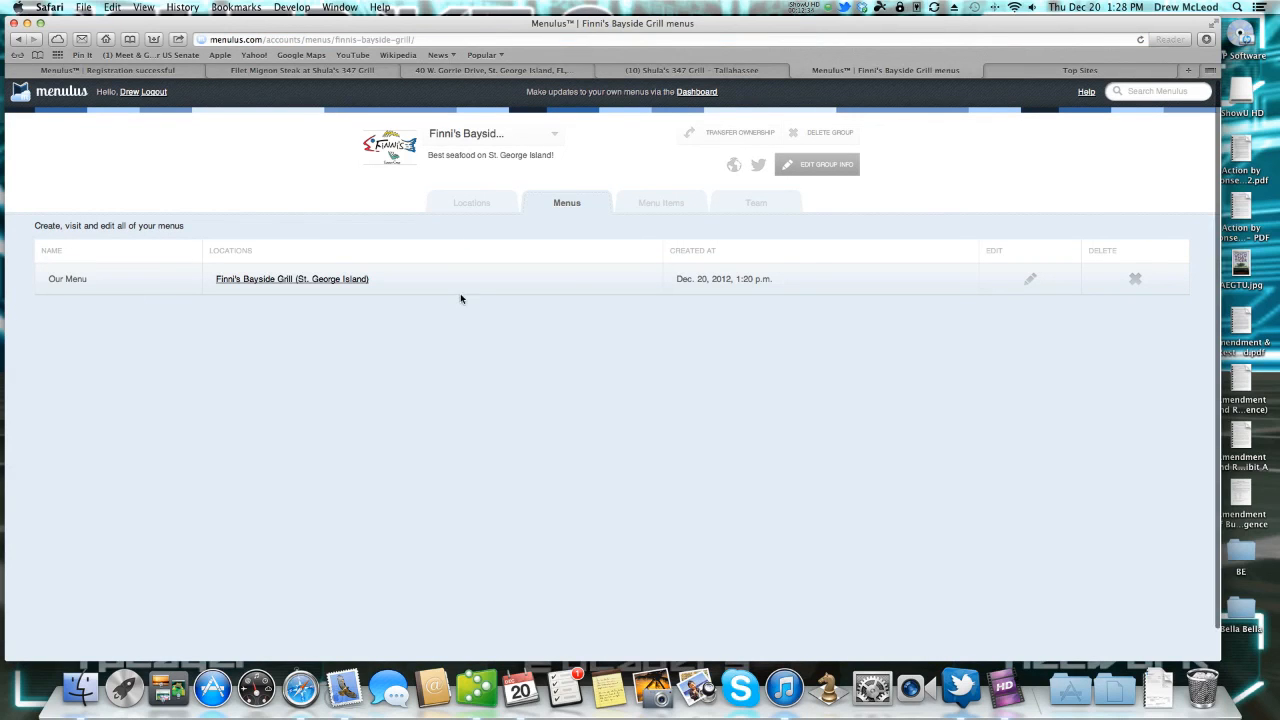
pyautogui.click(653, 209)
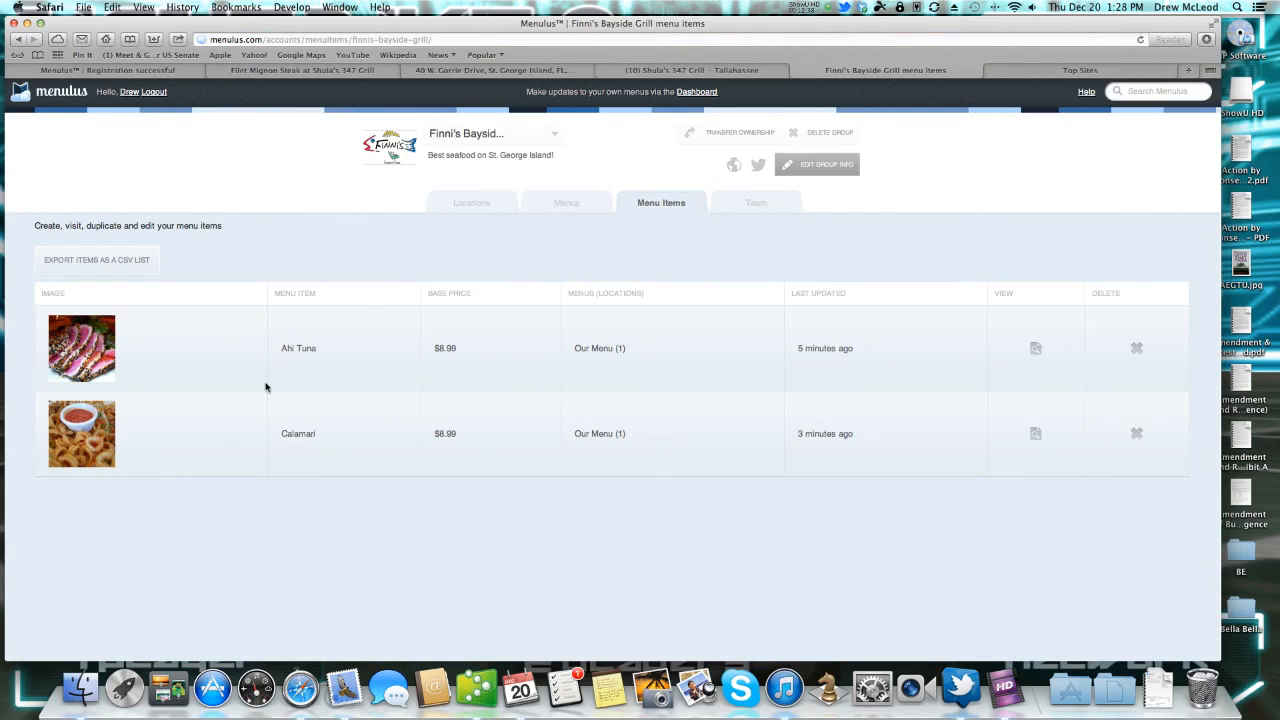
# Review Team and Transfer Ownership, cancelling a new member invite, then return to the St. George Island location.
pyautogui.click(753, 205)
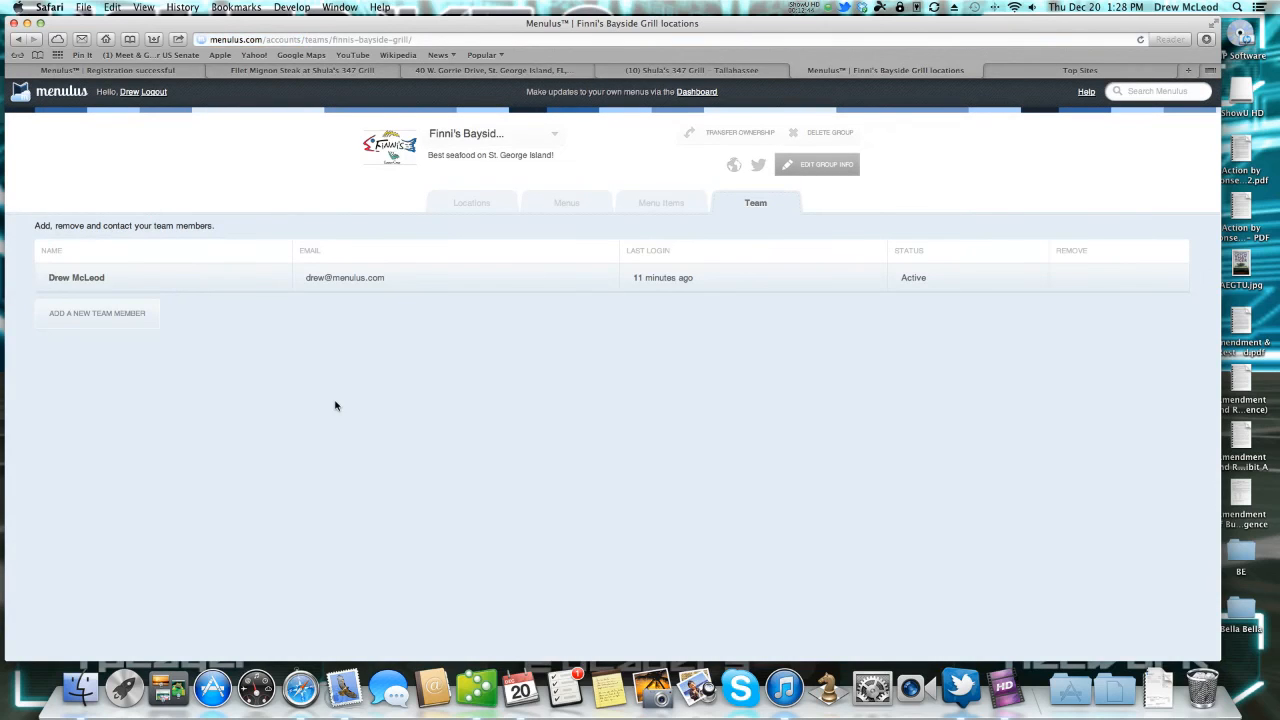
pyautogui.click(88, 317)
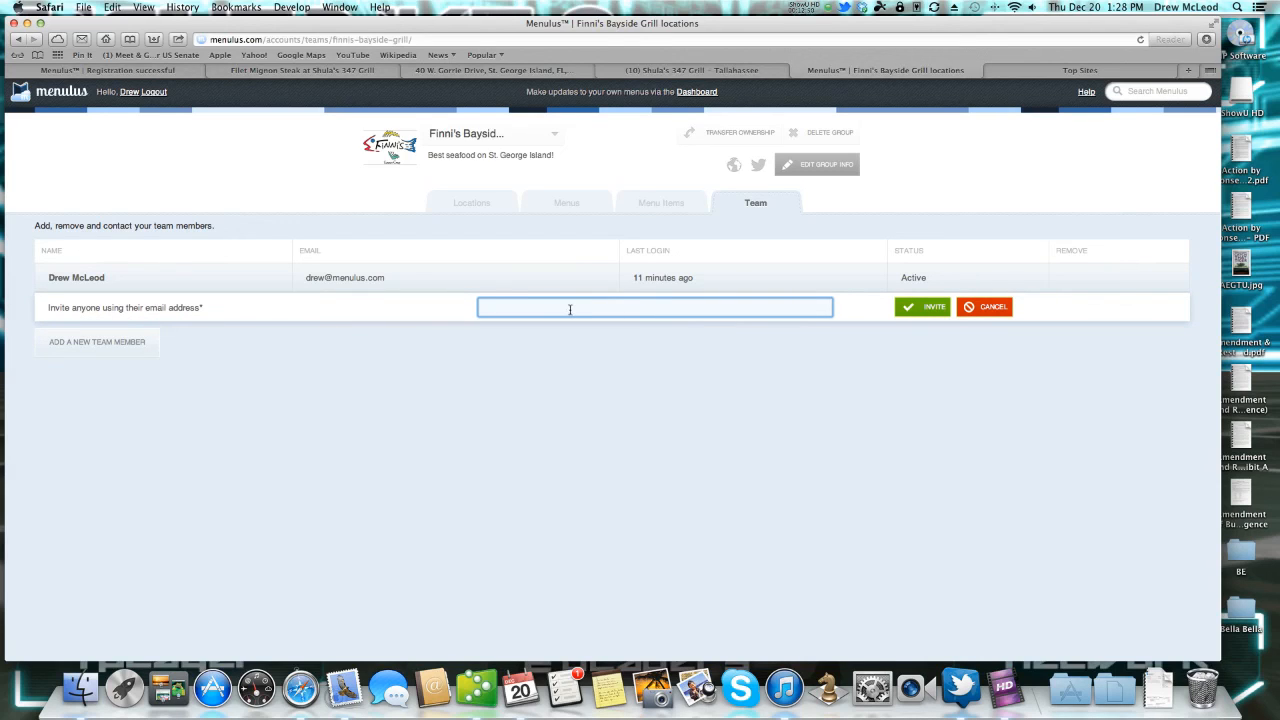
pyautogui.click(988, 309)
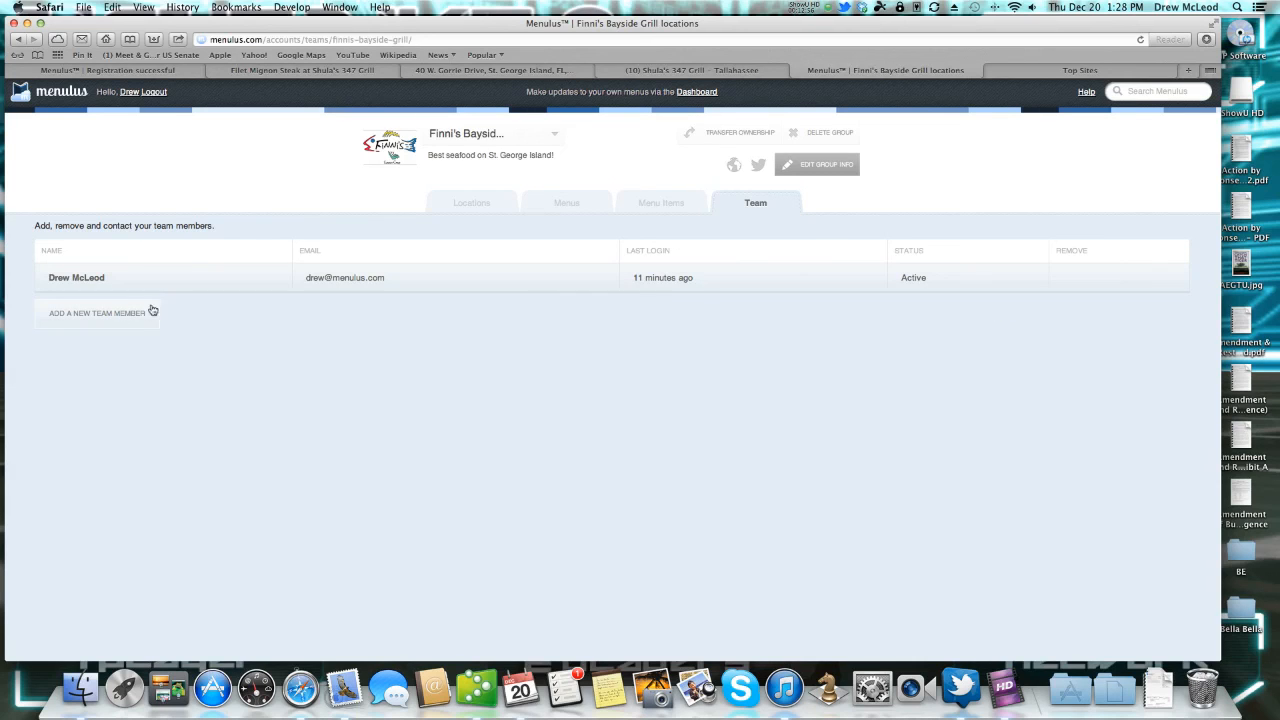
pyautogui.click(740, 133)
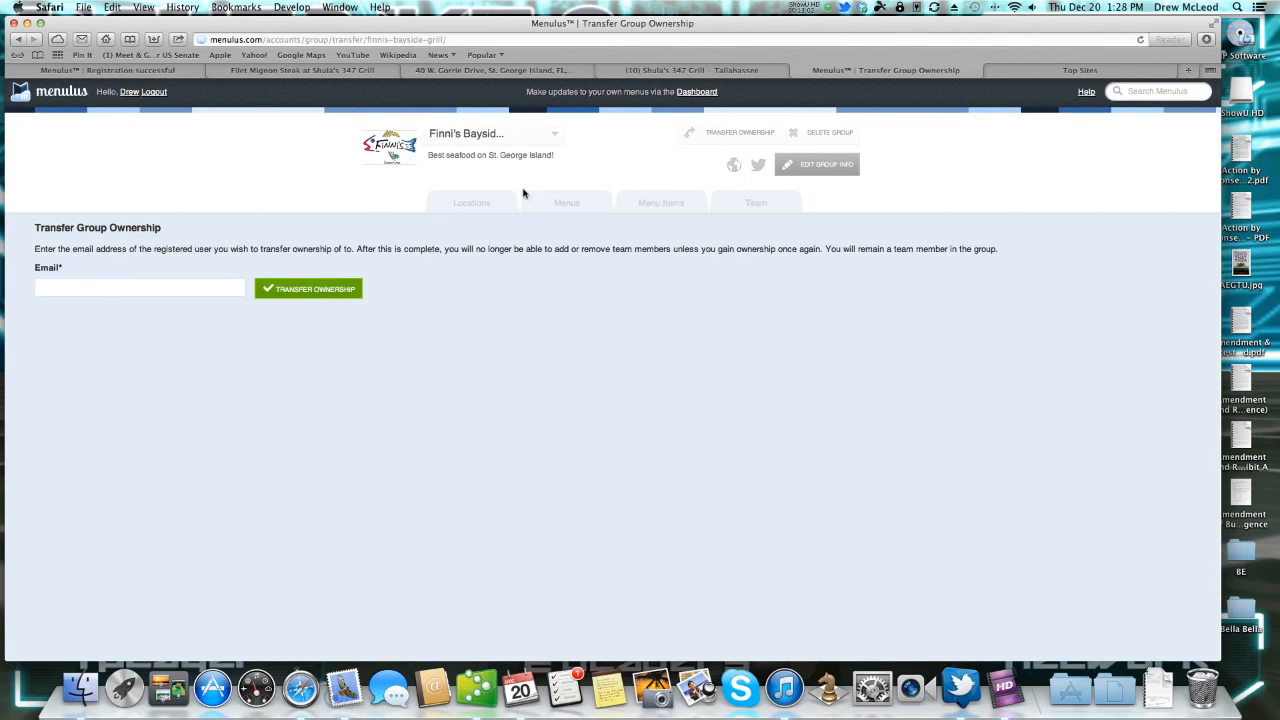
pyautogui.click(475, 205)
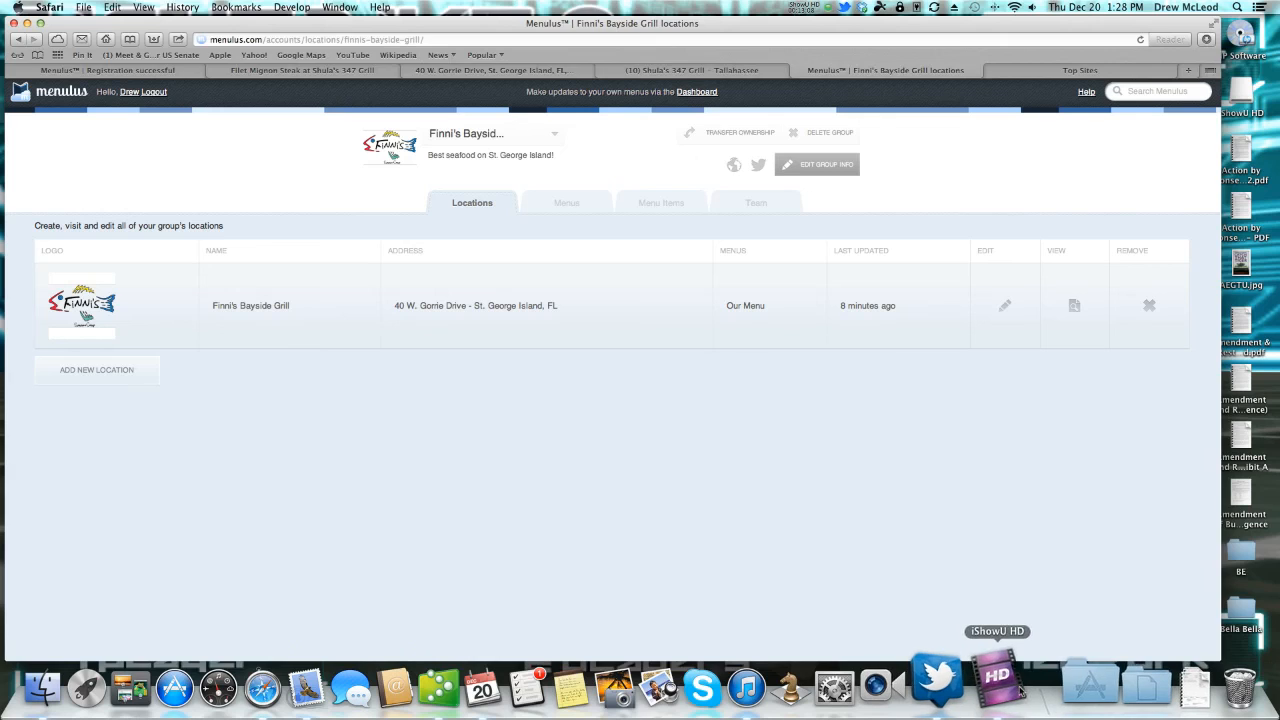
pyautogui.click(997, 678)
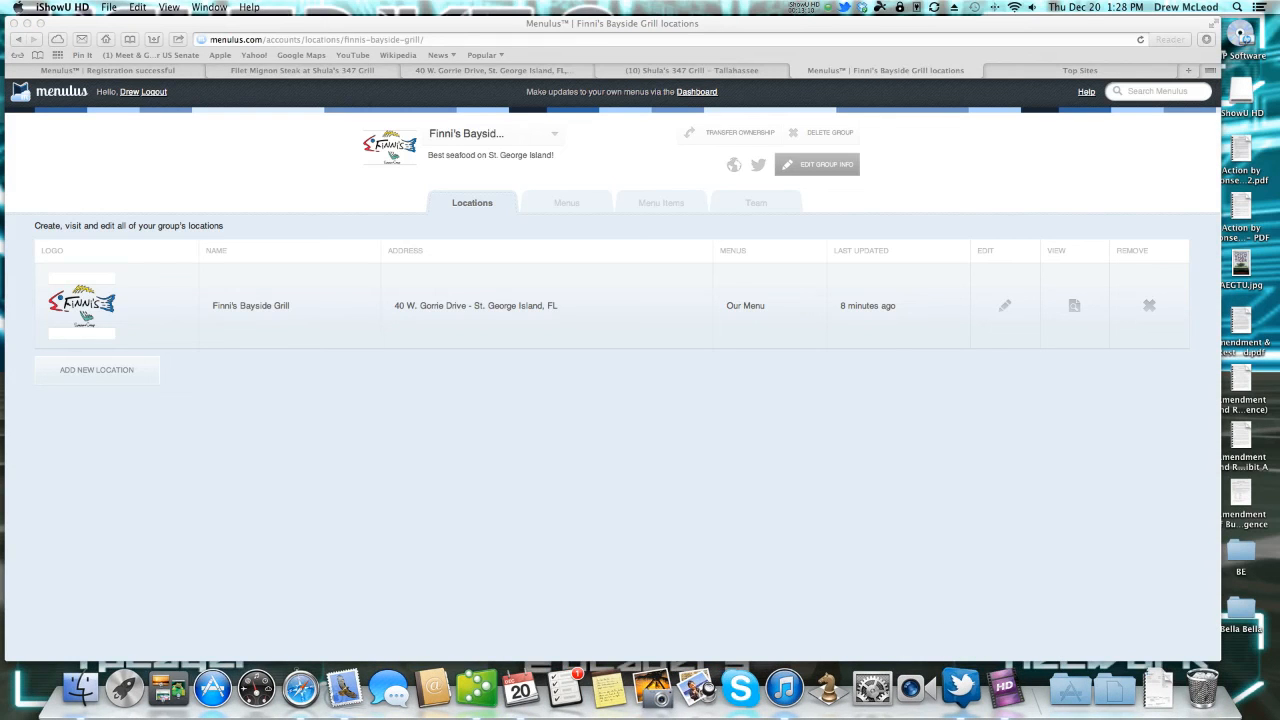